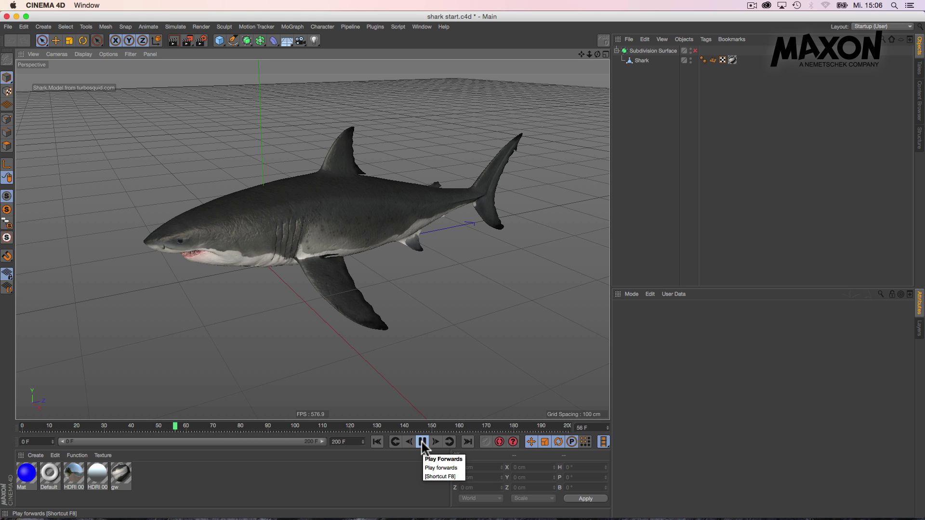
Stop the animation playback at the start of the timeline and select the Shark object.
left_click(421, 442)
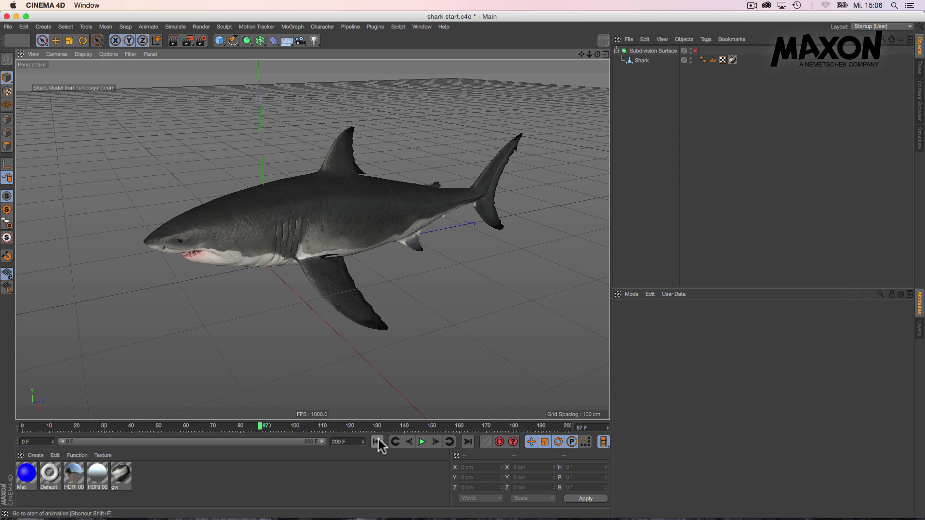
left_click(378, 442)
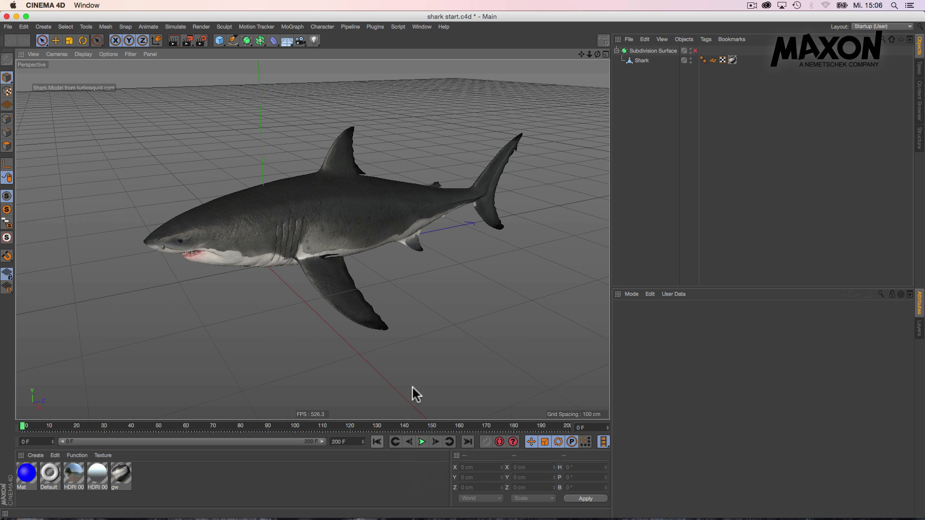
left_click(643, 60)
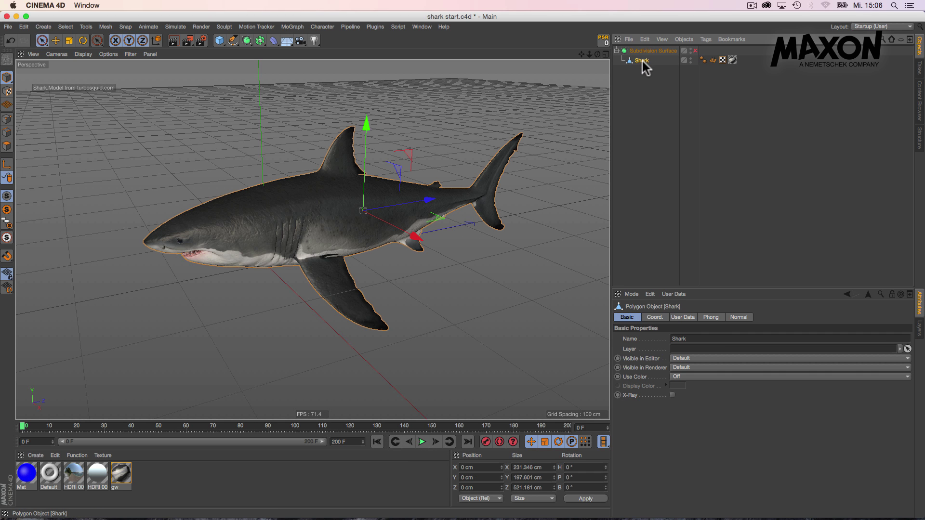
left_click(644, 49)
left_click(641, 61)
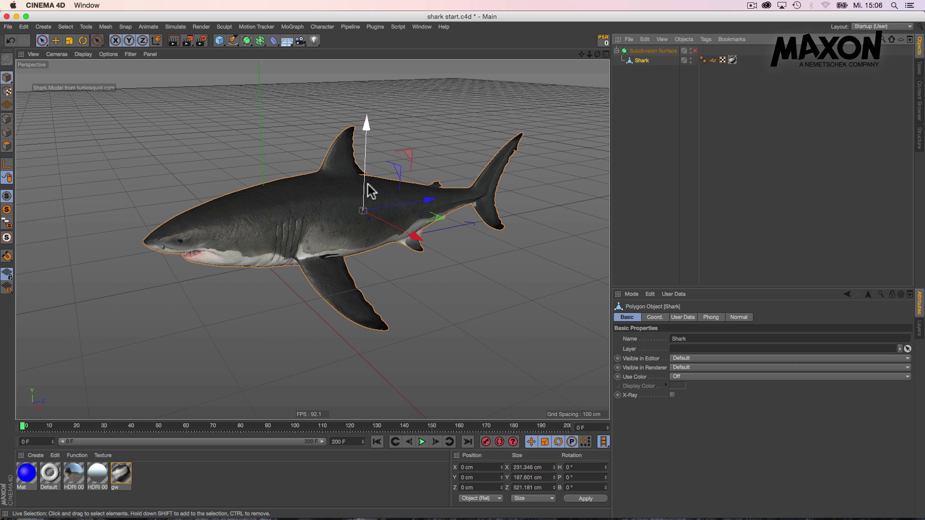
Examine the shark's polygon structure with Gouraud Shading (Lines), and restore plain Gouraud Shading.
mouse_move(341, 203)
left_mouse_down("alt")
mouse_move(324, 196)
mouse_move(337, 202)
left_mouse_up("alt")
left_click(82, 54)
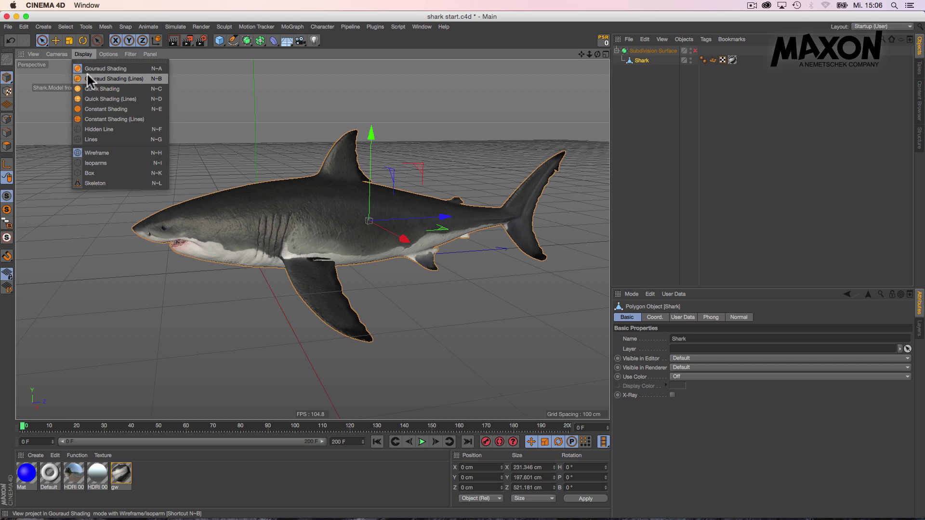
left_click(138, 79)
left_click_drag(367, 230, 303, 229, "alt")
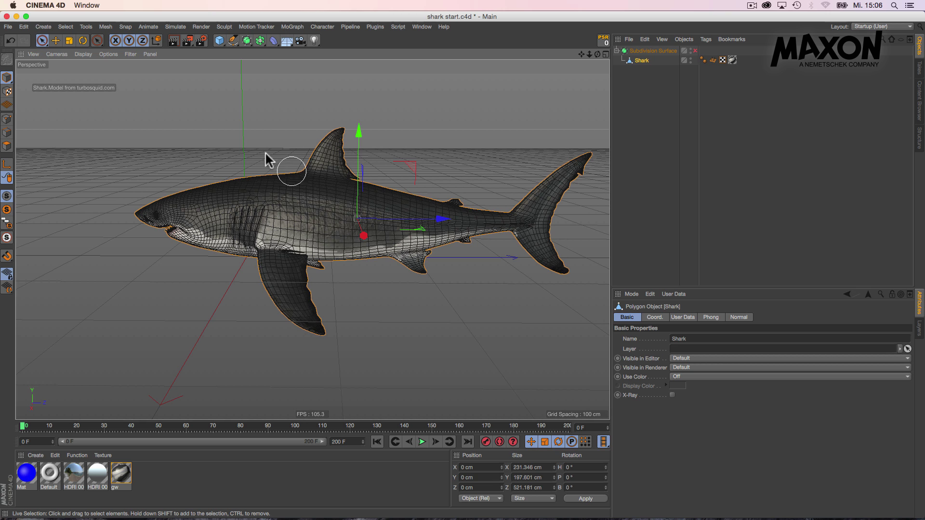
left_click(86, 51)
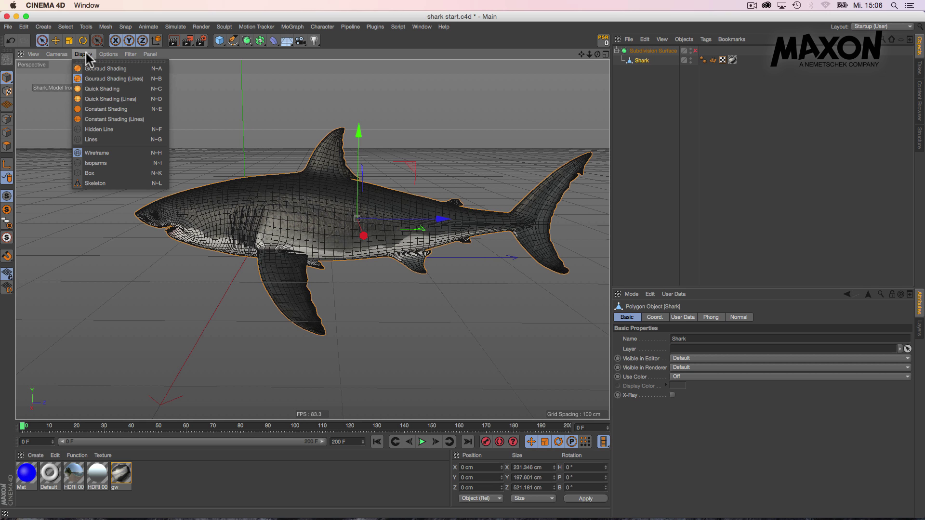
left_click(96, 69)
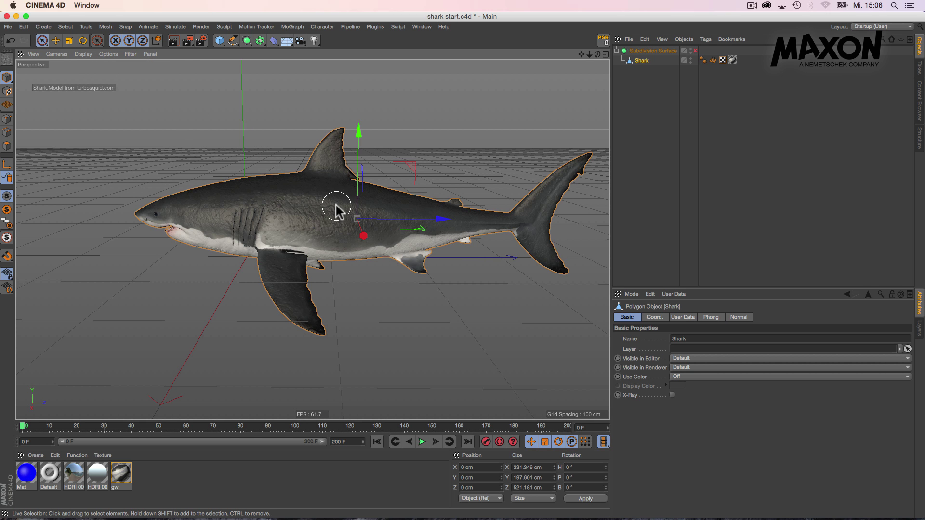
left_click_drag(311, 204, 379, 212, "alt")
middle_click_drag(333, 220, 361, 221, "alt")
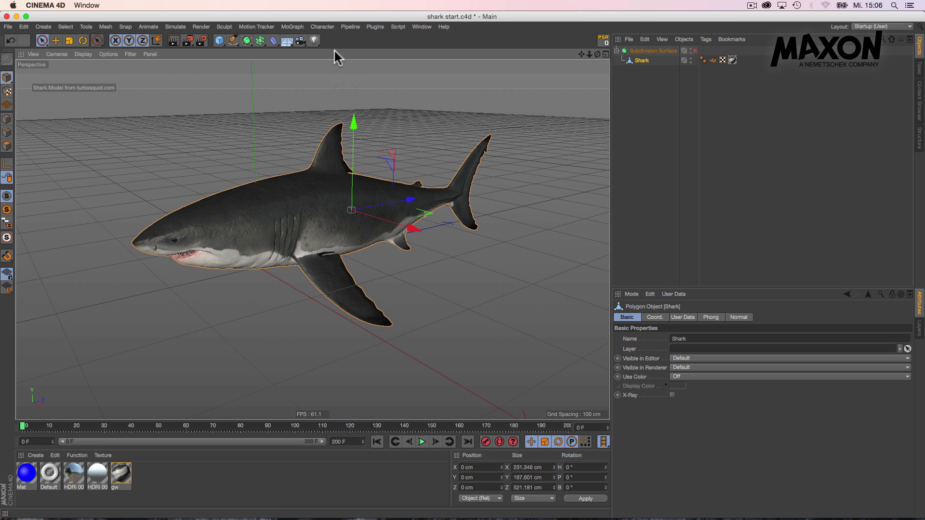
Add a Character object to the scene and check the Shark mesh's length along Z.
left_click(323, 27)
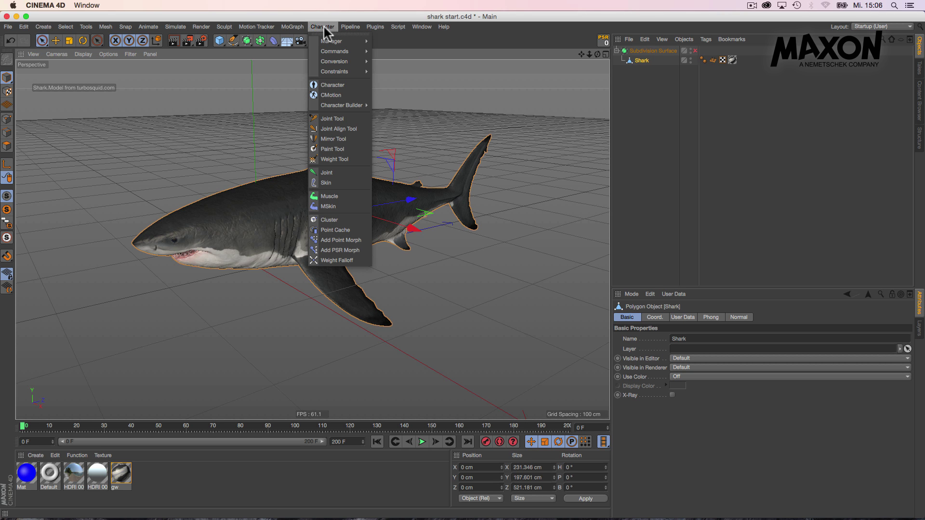
left_click(331, 86)
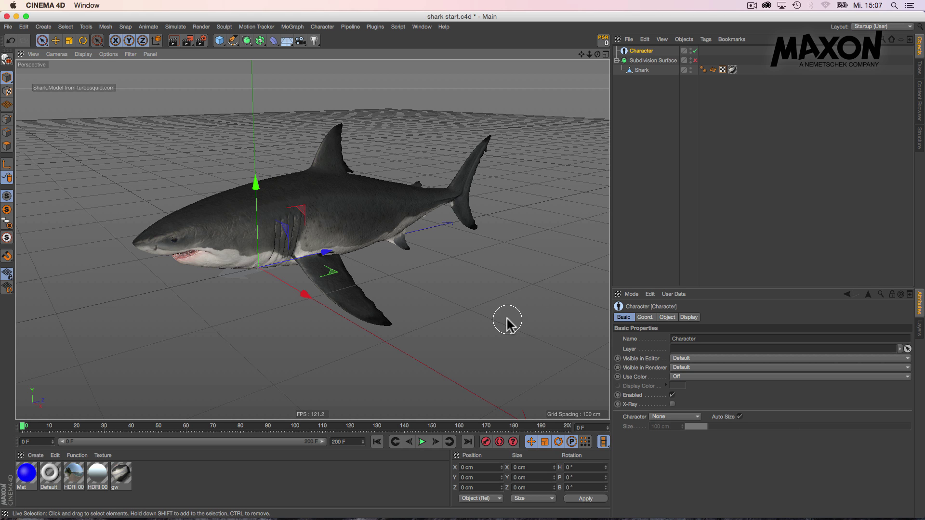
left_click(362, 219)
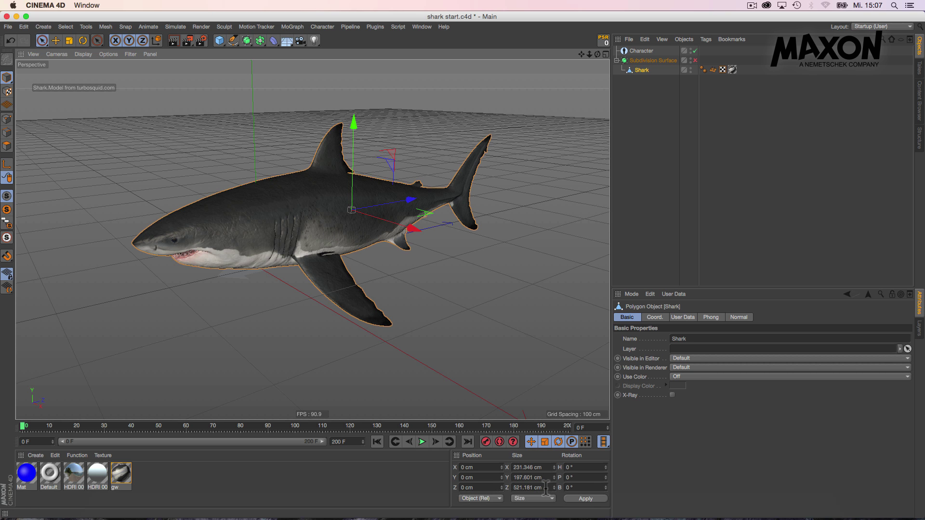
left_click_drag(543, 489, 510, 488)
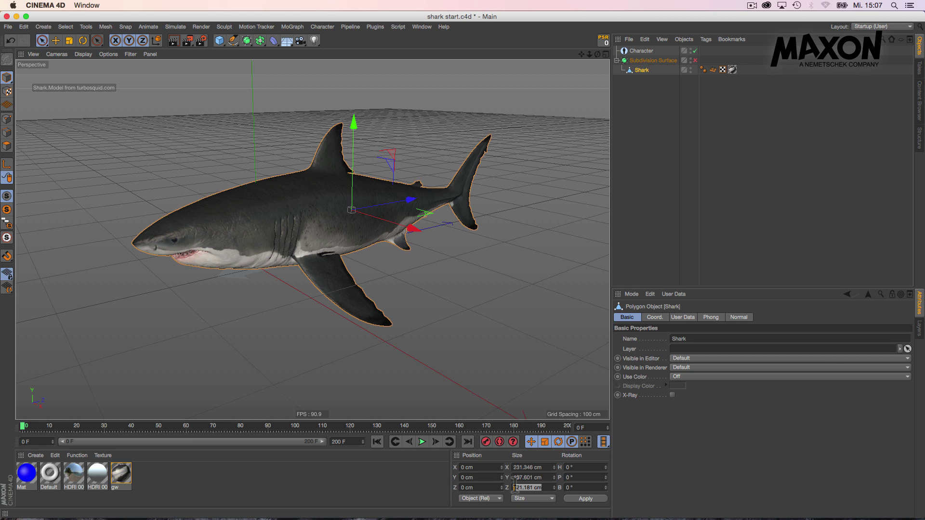
Set the Character object's type to Fish, turn off Auto Size and set its size to 500 cm.
left_click(638, 50)
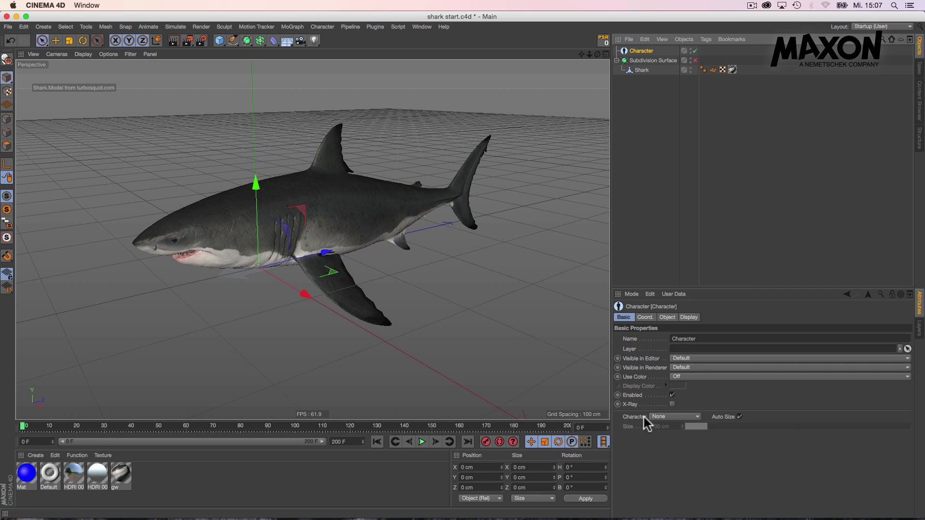
left_click(663, 424)
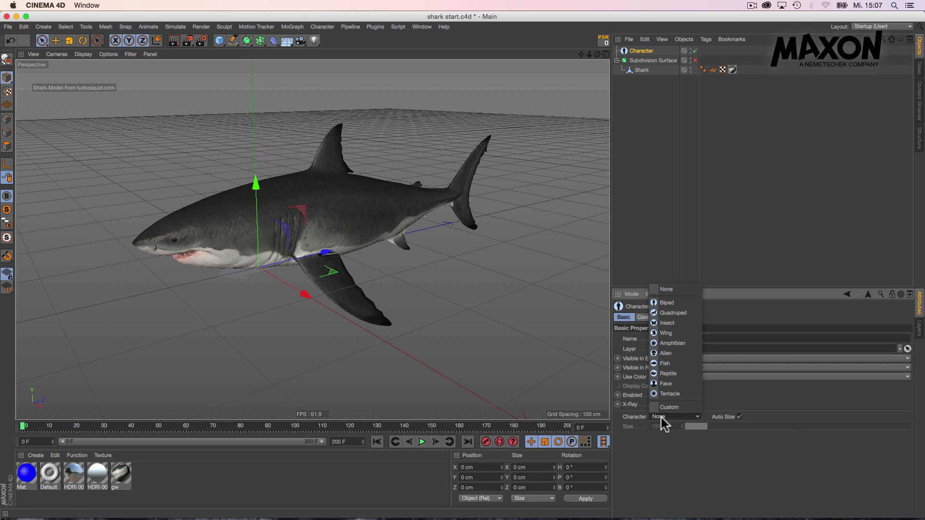
left_click(670, 365)
left_click(740, 417)
left_click_drag(672, 427, 631, 424)
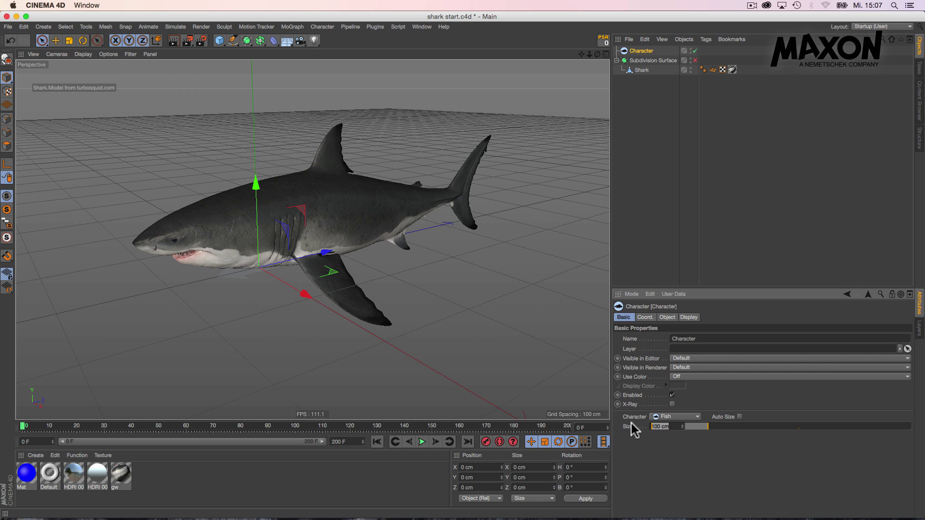
type("500")
key("Return")
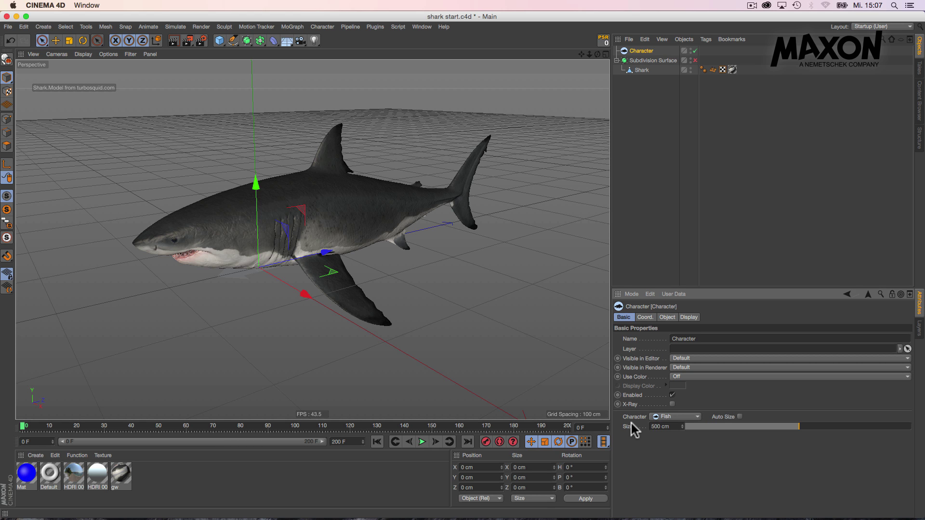
Choose the Fish build template for the character and view its available spine component variants.
left_click(667, 318)
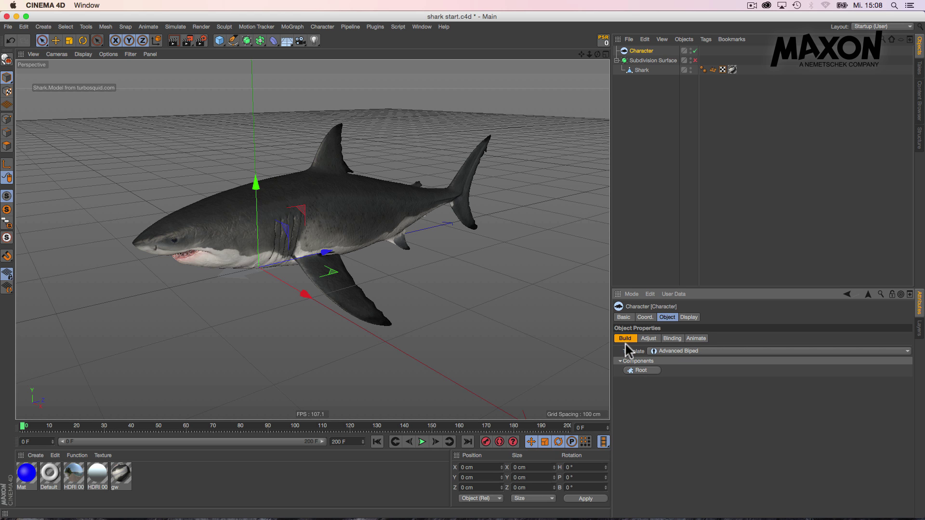
left_click(661, 351)
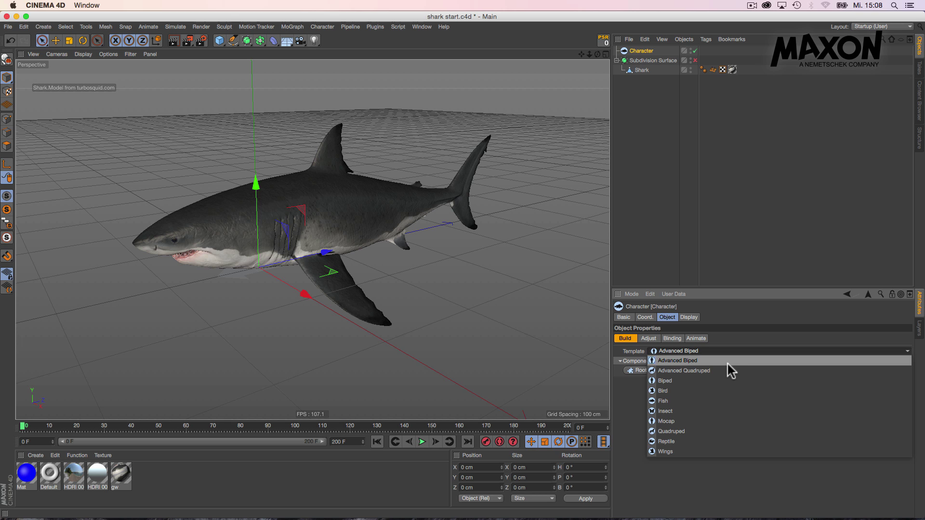
left_click(666, 402)
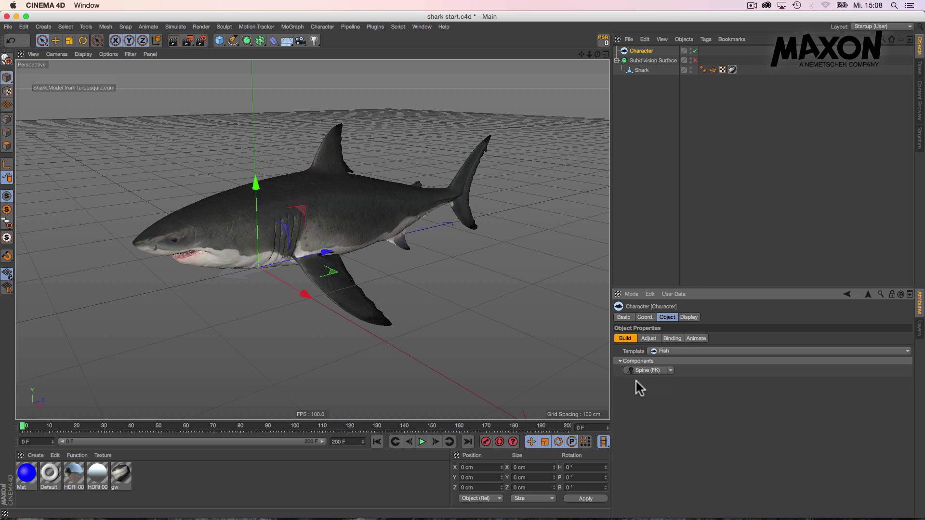
left_click(669, 372)
left_click(665, 390)
Switch to the open IK-FK.c4d project.
key("v")
mouse_move(644, 275)
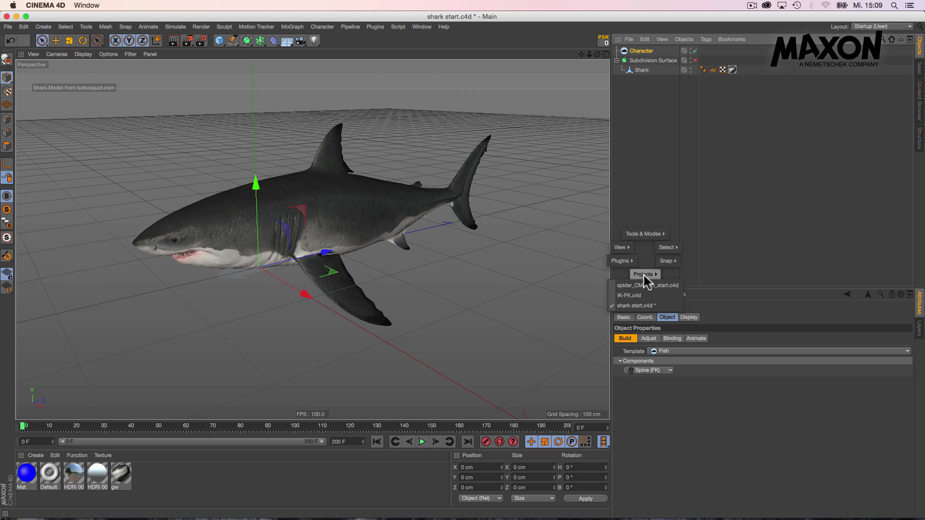
left_click(646, 293)
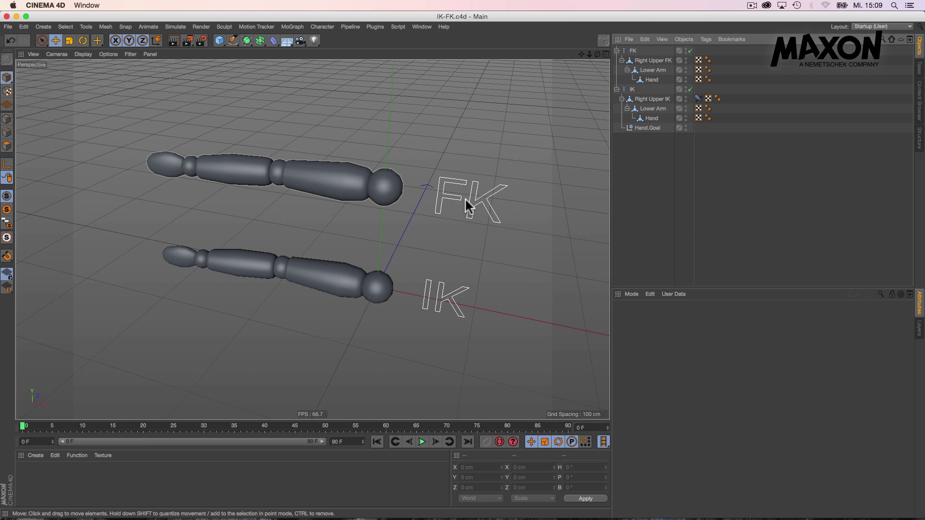
Bend the FK arm by rotating Right Upper FK to about -43° heading and its Lower Arm to about 81°.
left_click(396, 190)
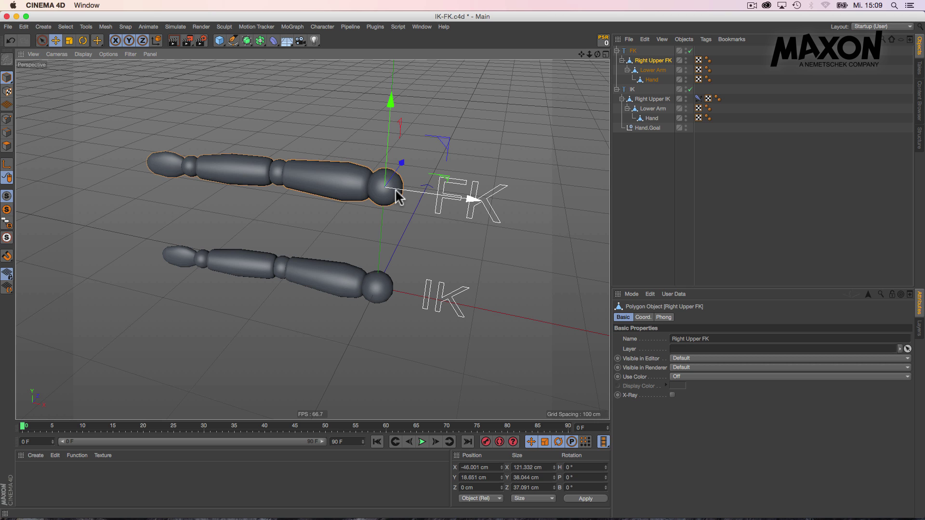
key("r")
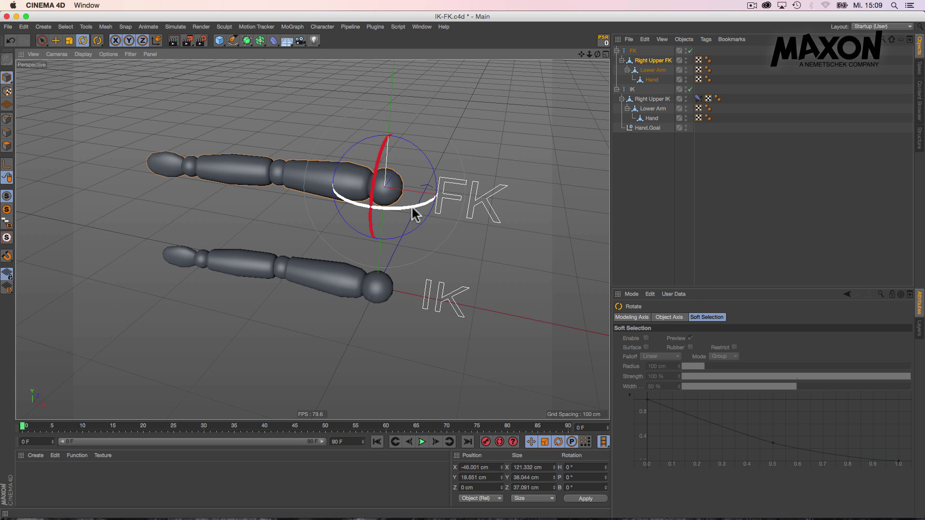
left_click_drag(417, 212, 391, 205)
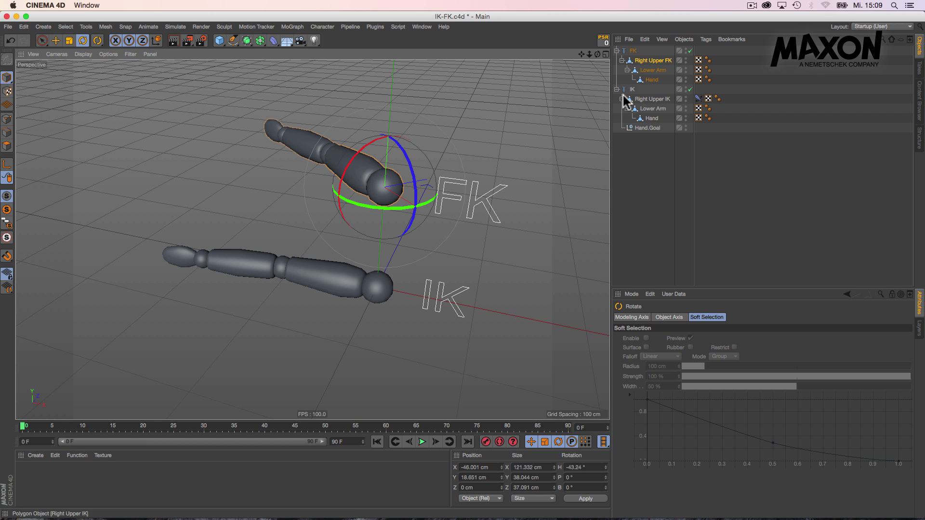
left_click(652, 70)
left_click_drag(333, 172, 447, 157)
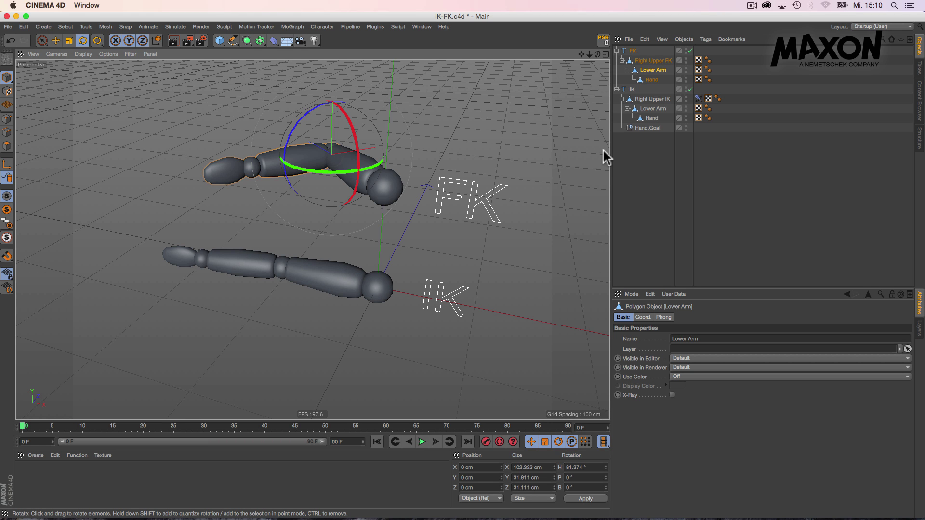
Bend the IK arm by moving Hand.Goal to about X 10 cm and Right Upper IK to about X -66, Z -8 cm.
left_click(642, 129)
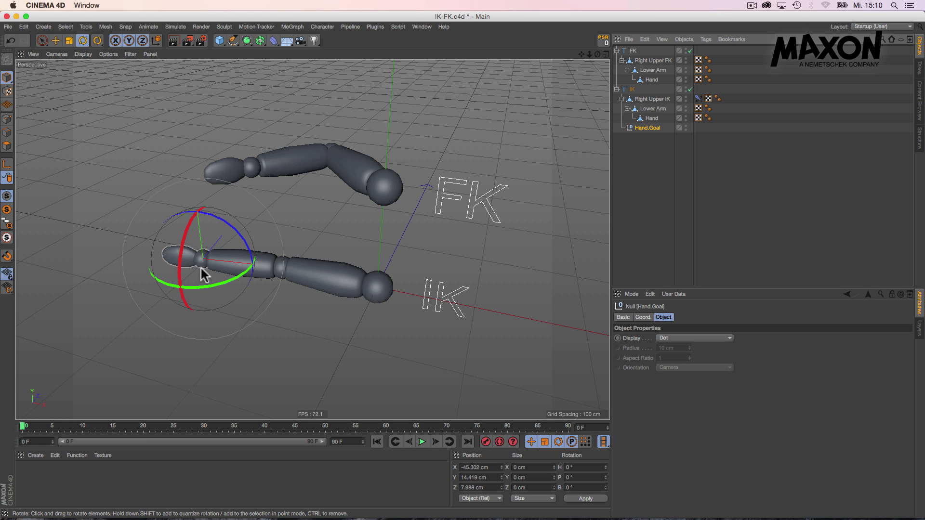
key("e")
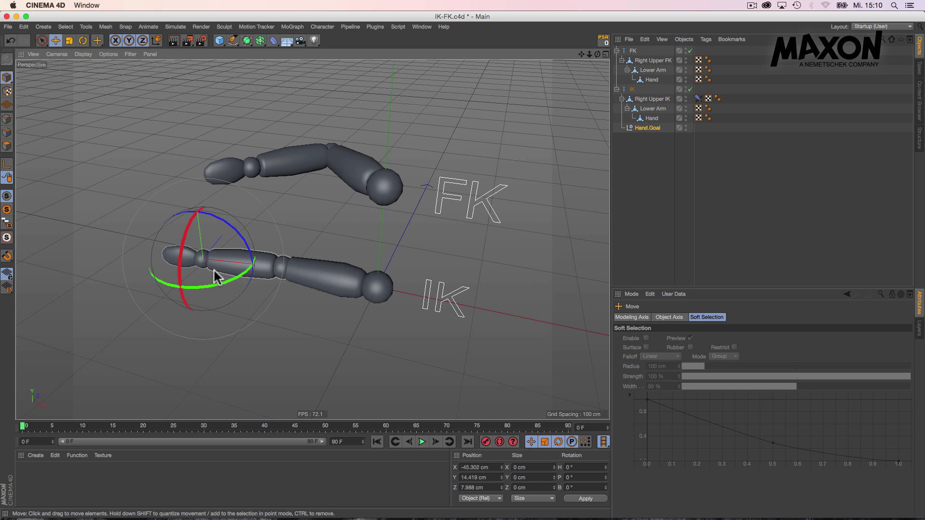
left_click_drag(284, 267, 328, 290)
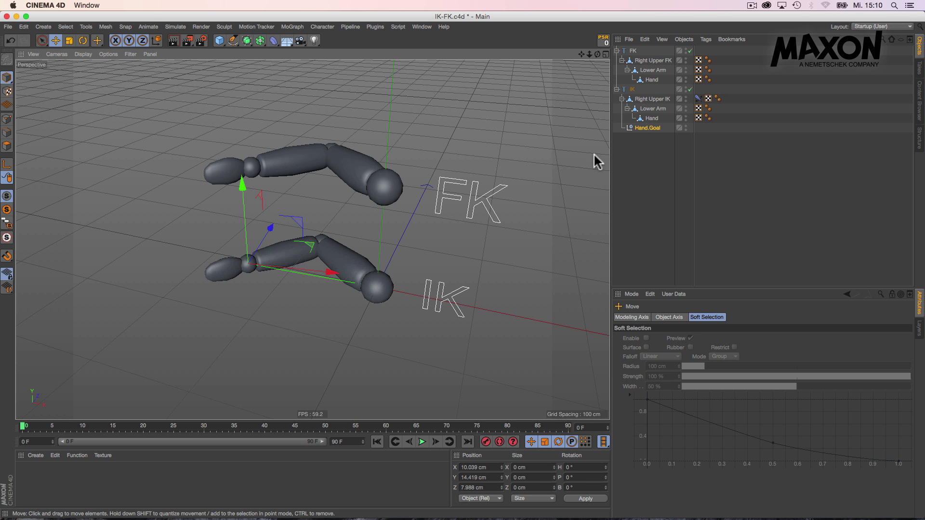
left_click(660, 101)
left_click_drag(413, 308, 386, 298)
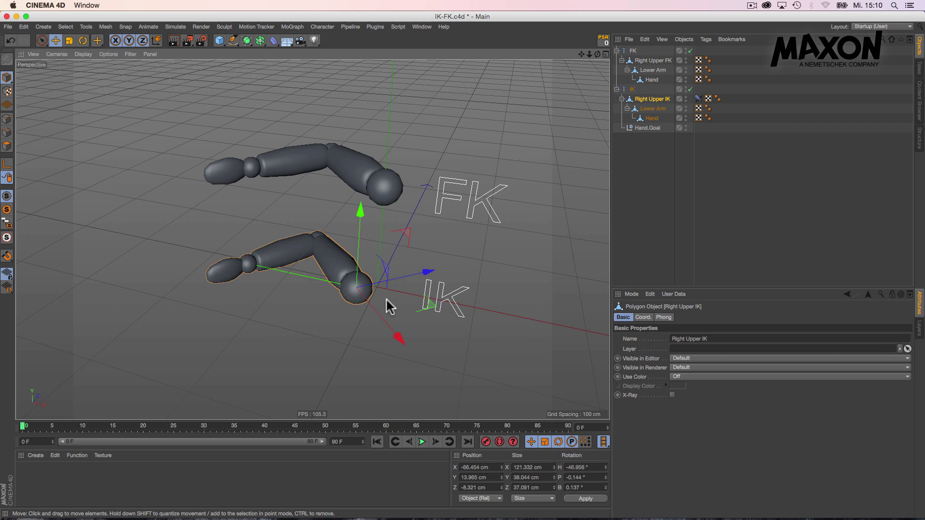
Return to the shark start.c4d project and add the Spine (IK) component to the fish character.
key("v")
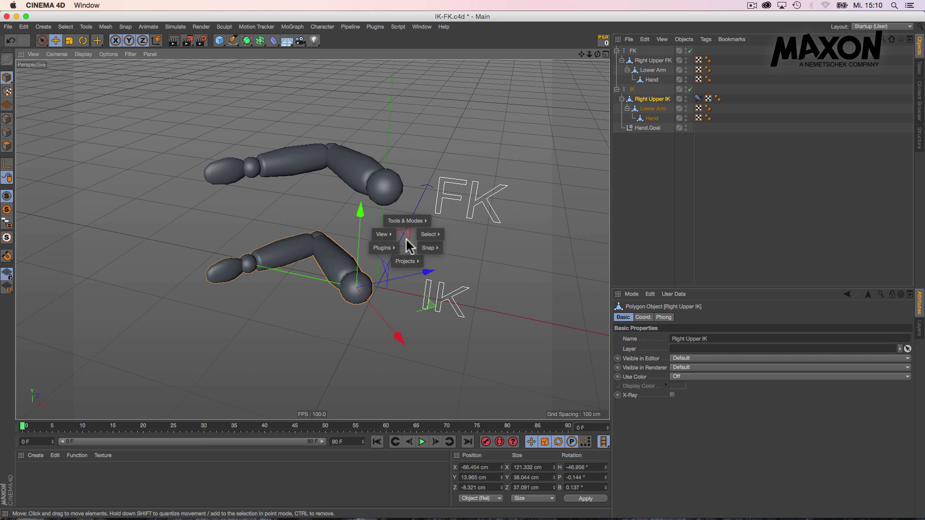
mouse_move(403, 262)
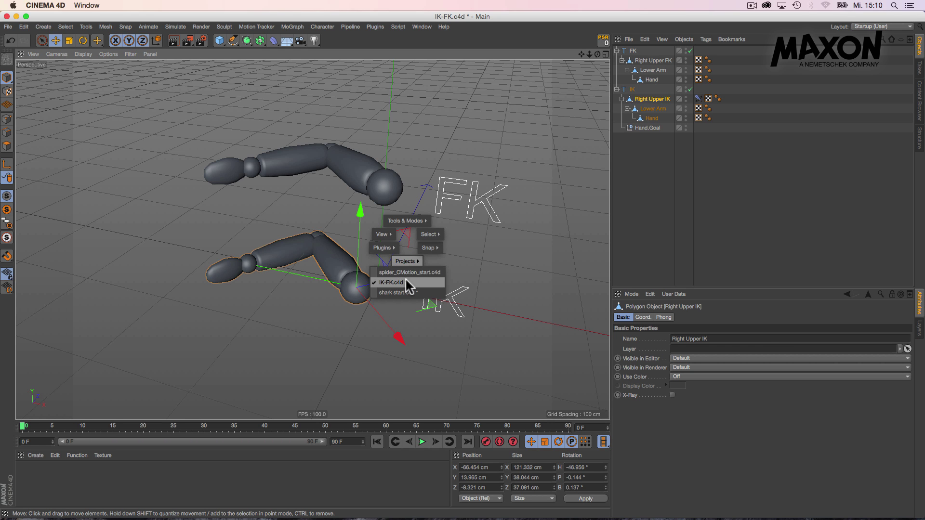
left_click(410, 291)
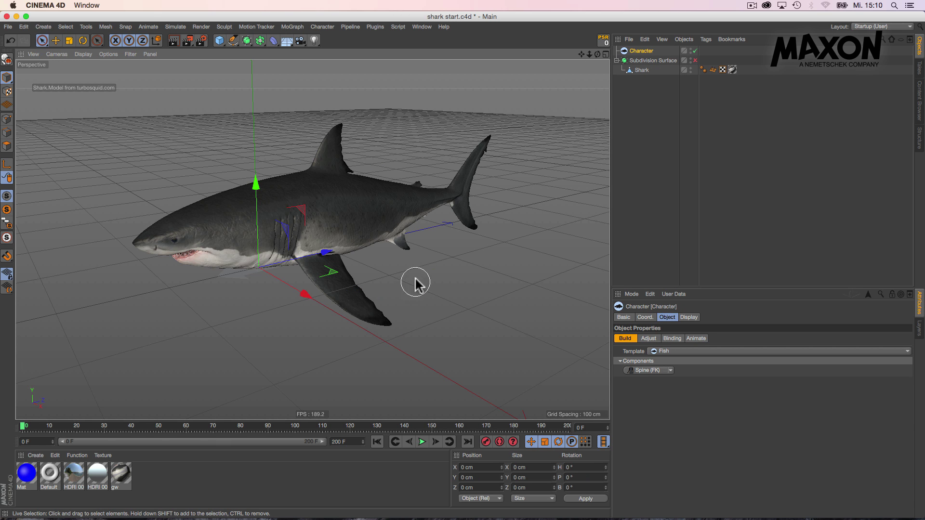
left_click(667, 371)
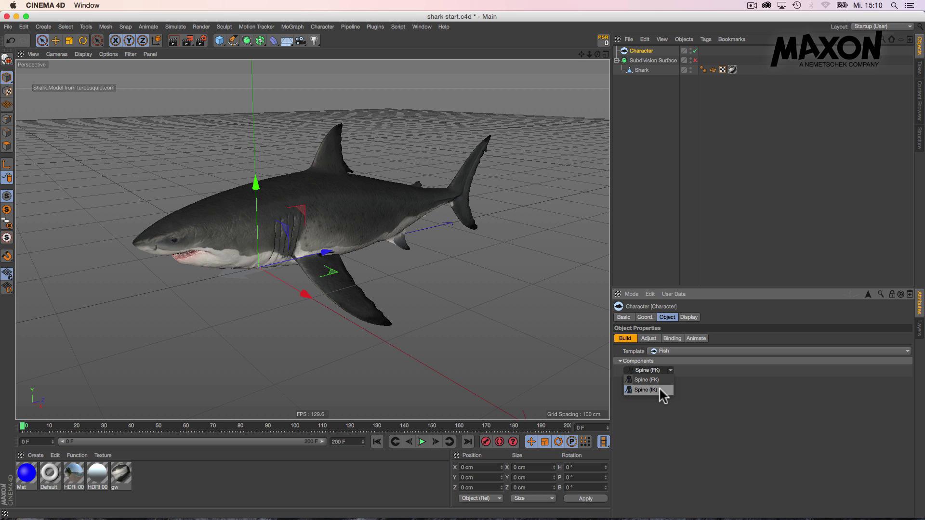
left_click(660, 388)
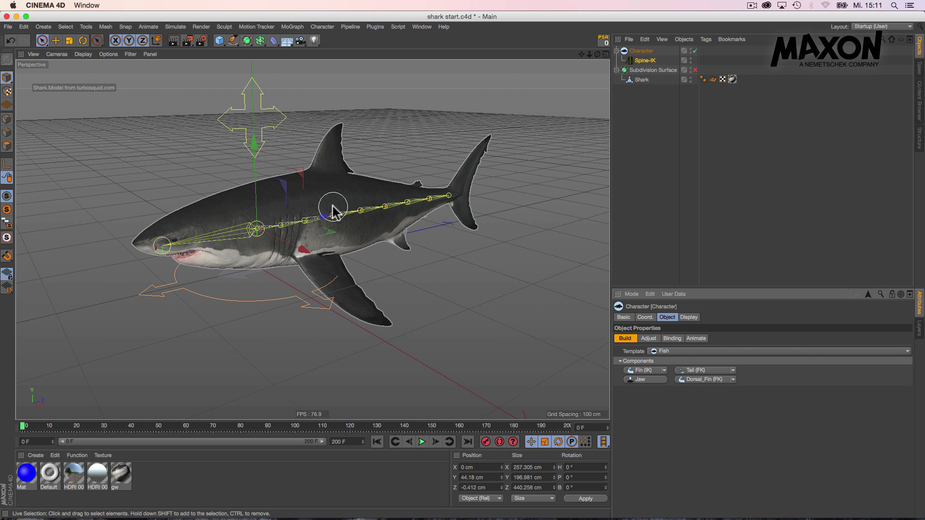
Try adding the left and right Fin (IK) components one at a time under the Spine-IK component.
left_click_drag(360, 211, 419, 233, "alt")
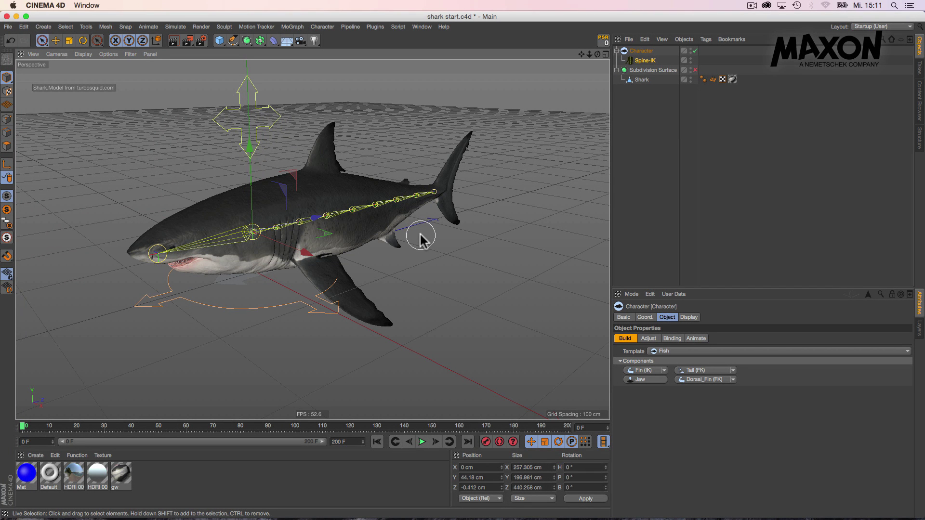
left_click(649, 370)
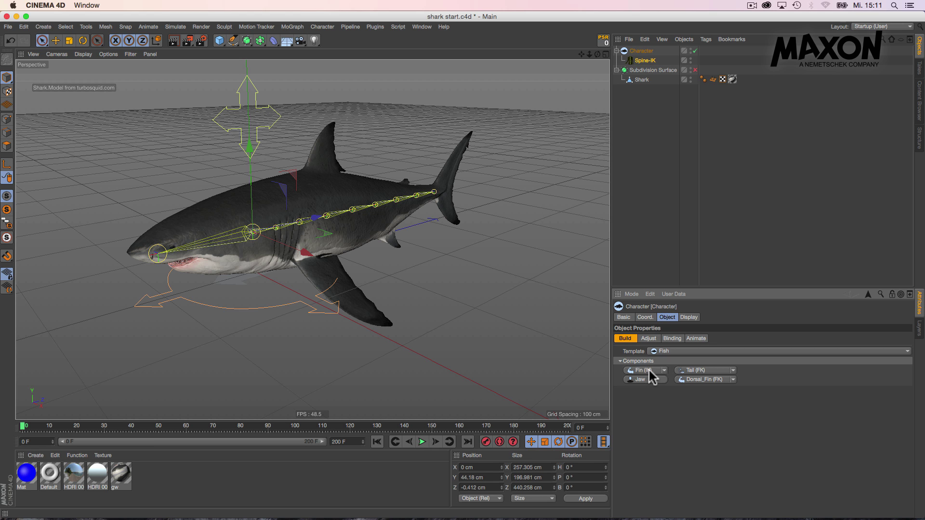
left_click(645, 60)
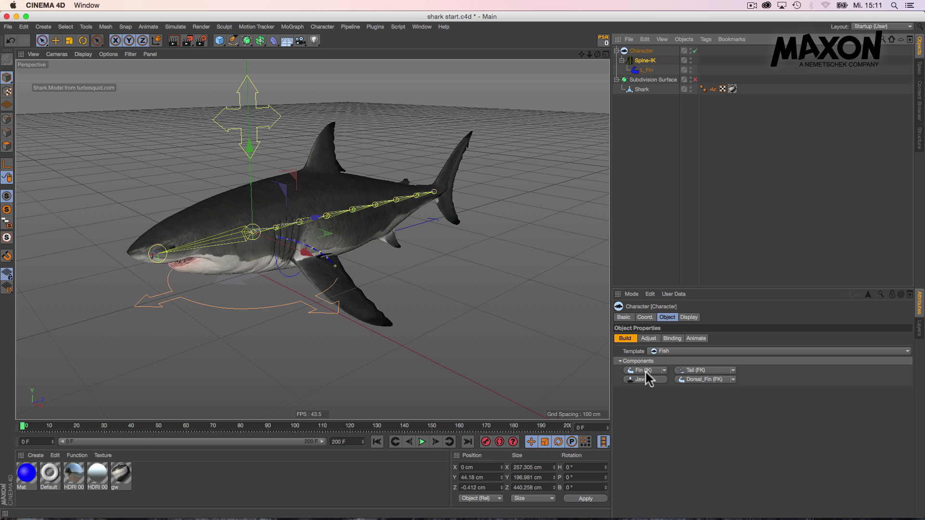
left_click(645, 371)
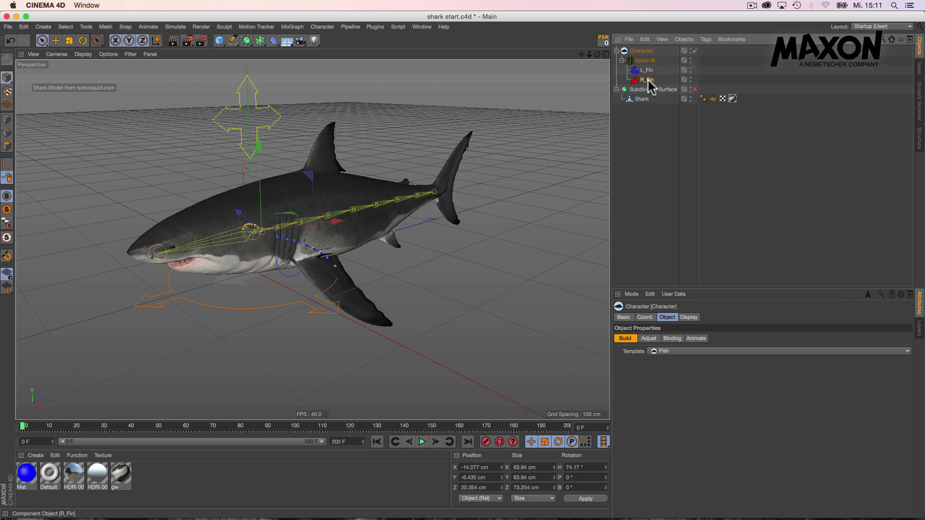
key("super+z")
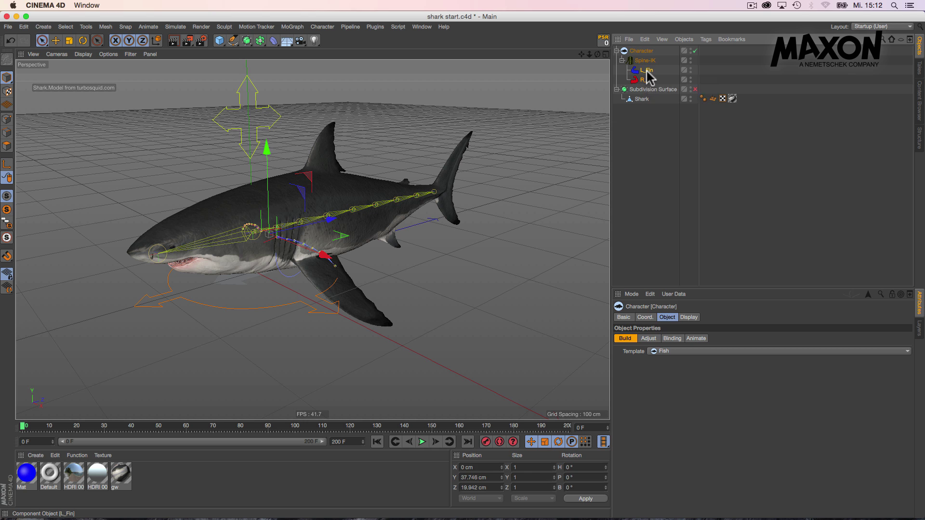
key("super+z")
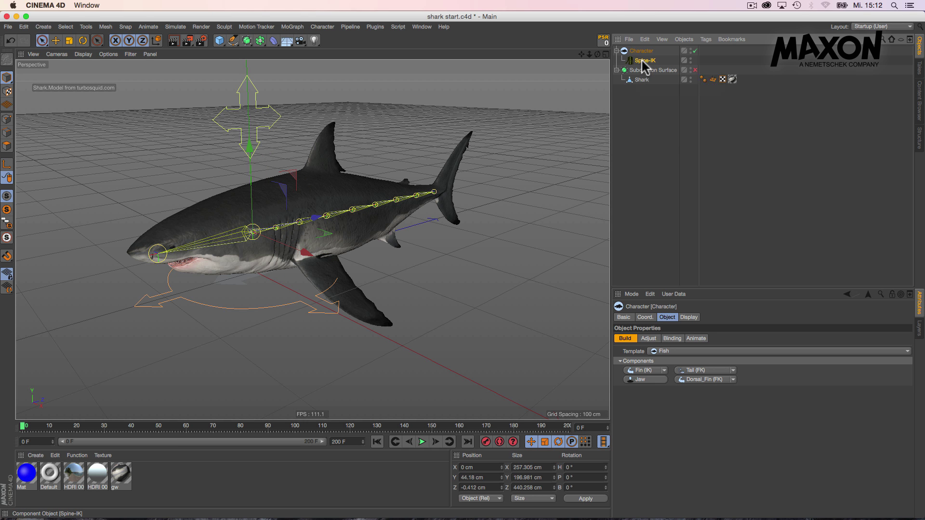
Add both Fin (IK) components as a left and right pair, plus a Dorsal_Fin (IK) component, under Spine-IK.
left_click(652, 369)
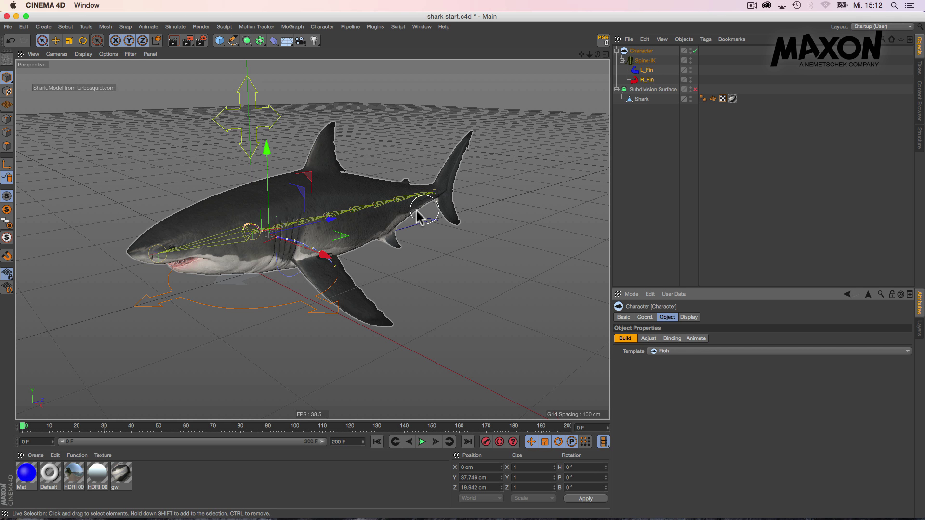
left_click_drag(371, 222, 510, 194, "alt")
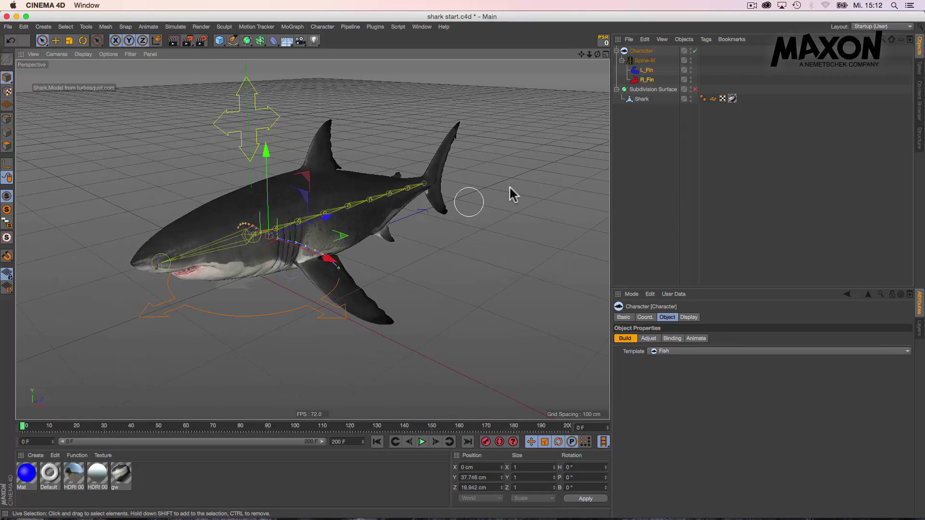
left_click(644, 62)
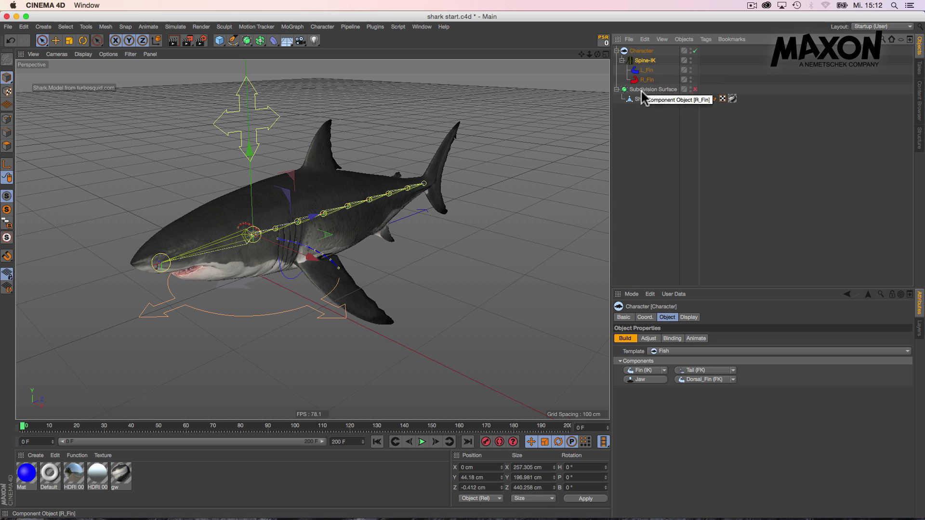
left_click(719, 381)
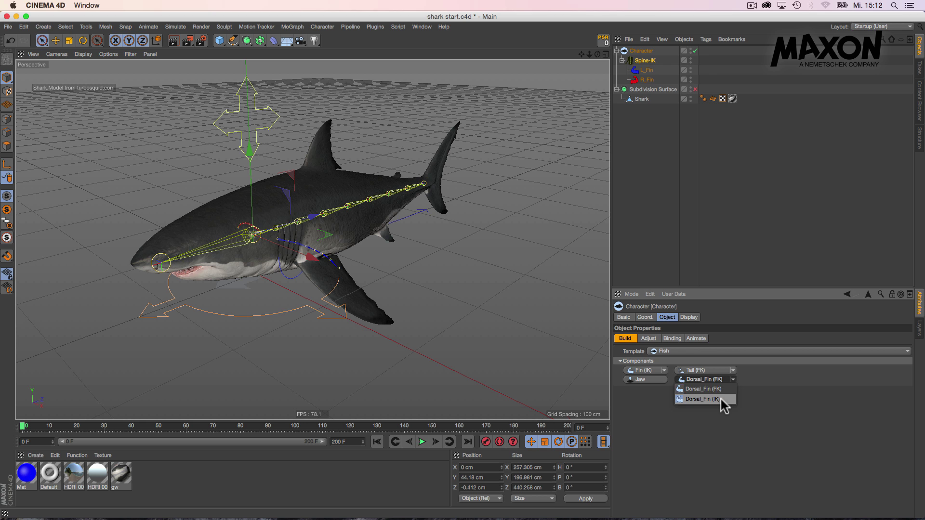
left_click(721, 399)
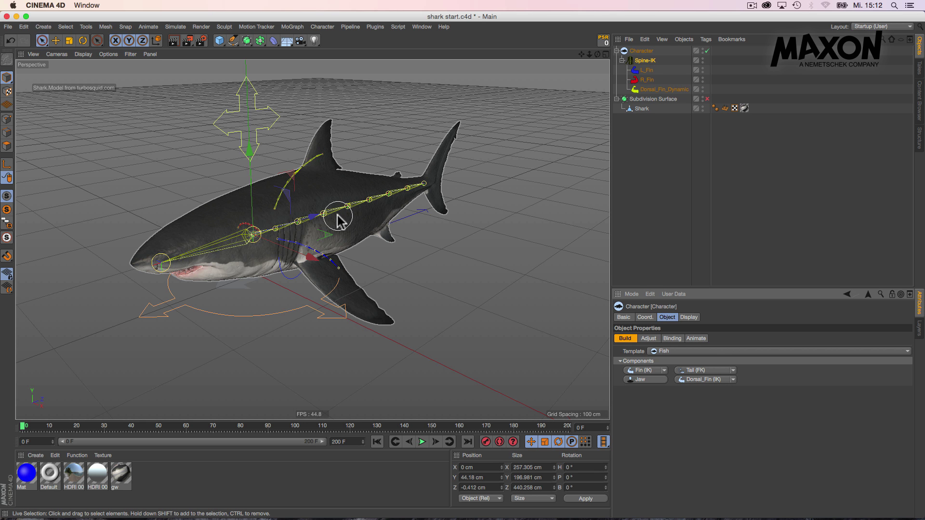
Add a Tail (IK) component under Spine-IK.
left_click_drag(338, 215, 283, 199, "alt")
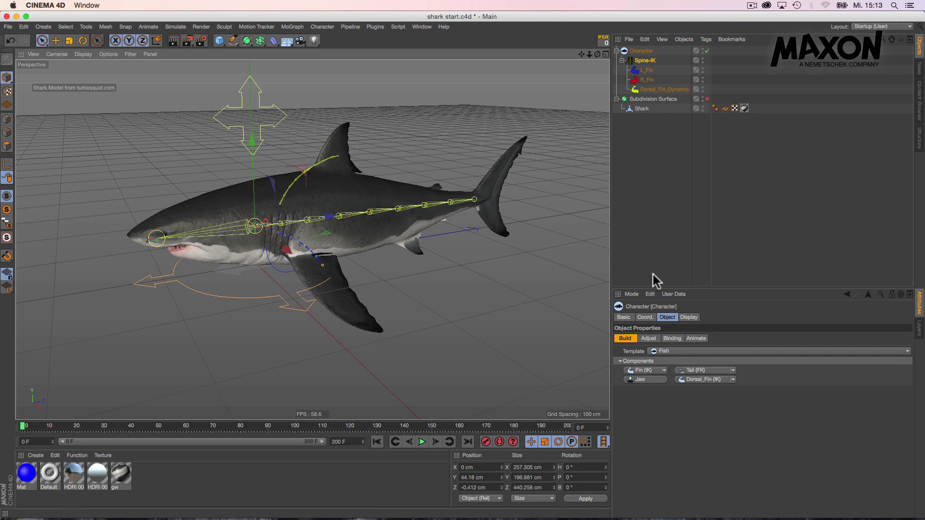
left_click(733, 371)
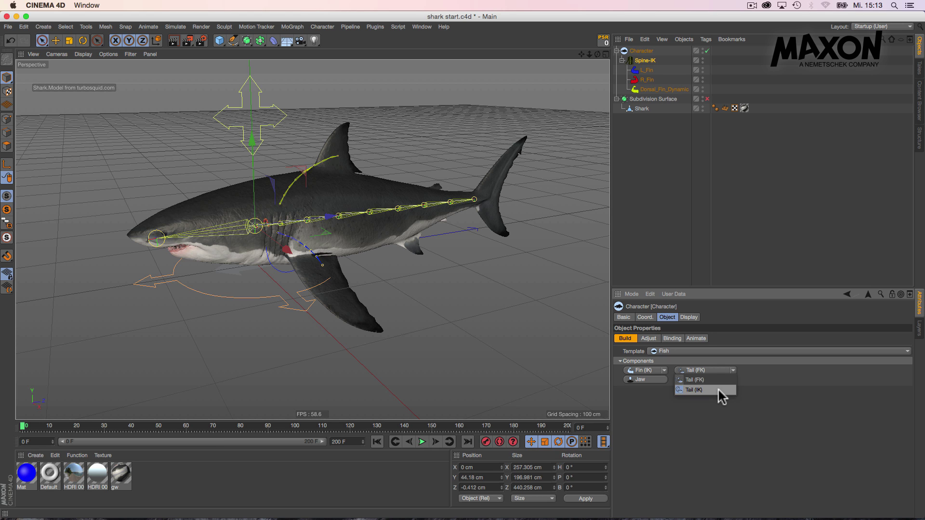
left_click(718, 389)
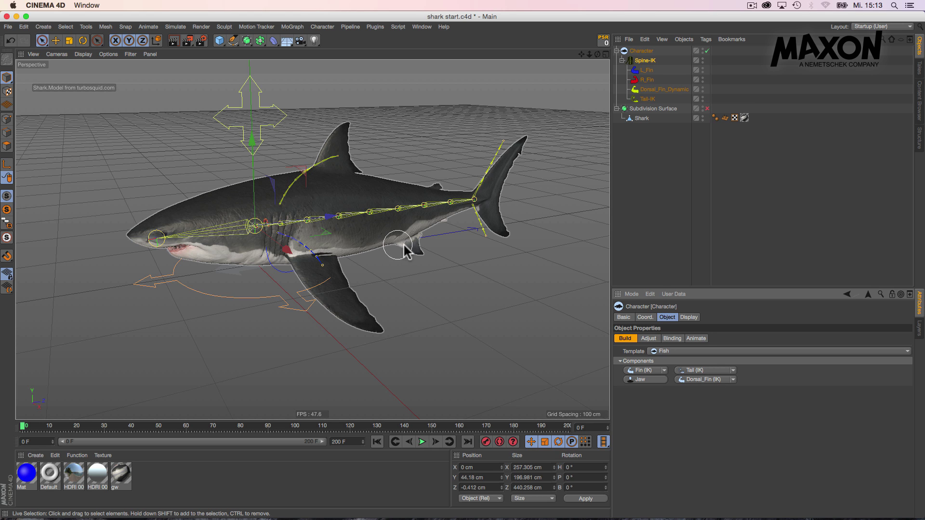
left_click_drag(407, 241, 371, 229, "alt")
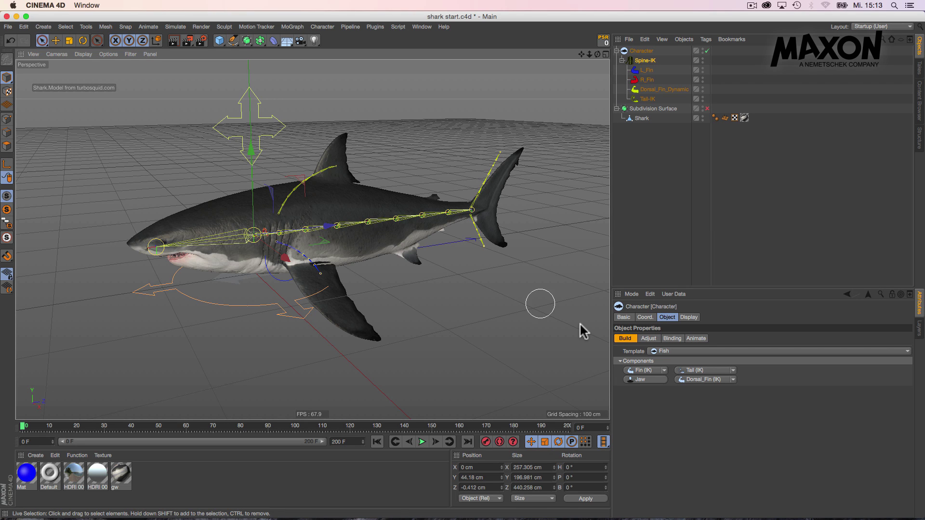
Enter the character's Adjust mode and, in the front view, move the L_Fin root to where the pectoral fin meets the body.
left_click(650, 337)
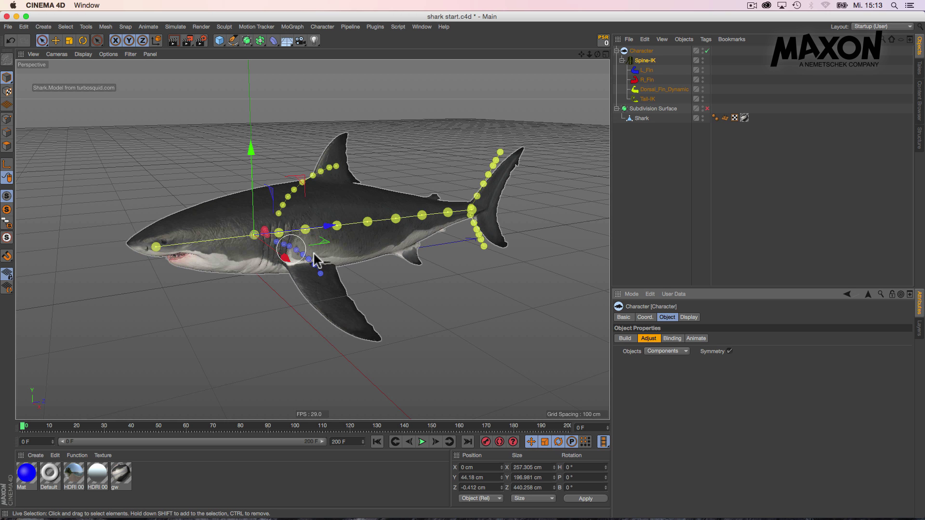
middle_click(347, 246)
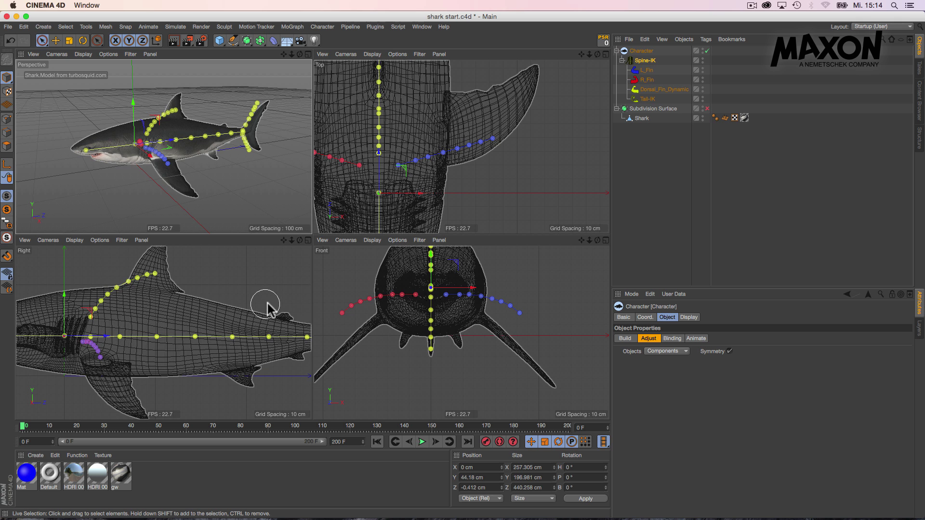
middle_click(375, 319)
middle_click_drag(338, 261, 432, 318, "alt")
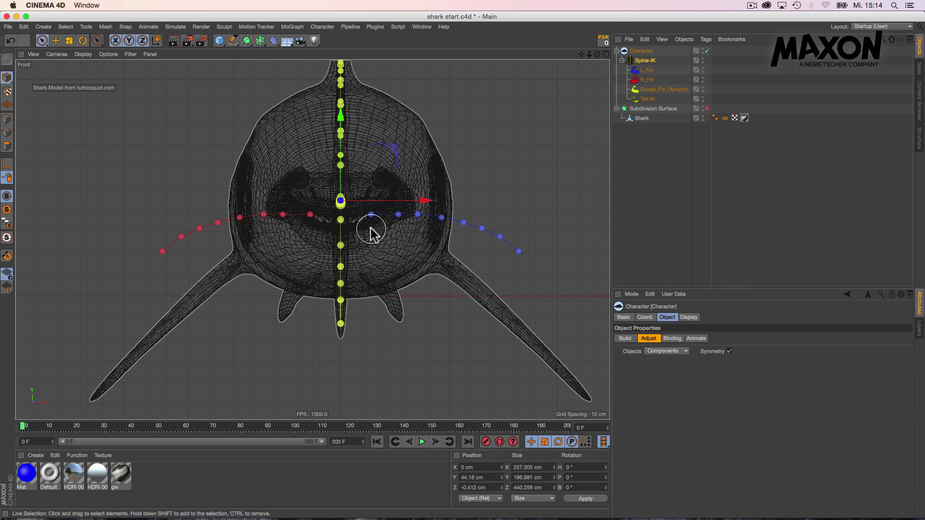
key("e")
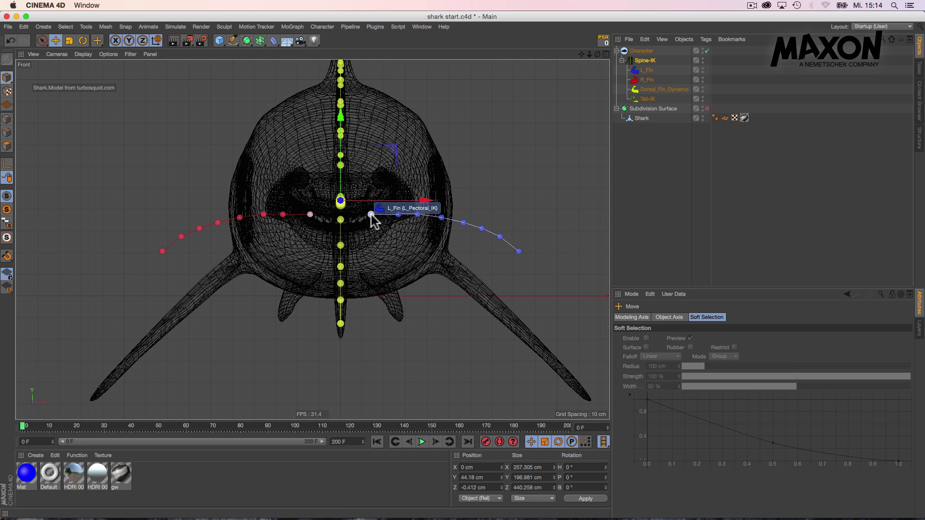
left_click(370, 215)
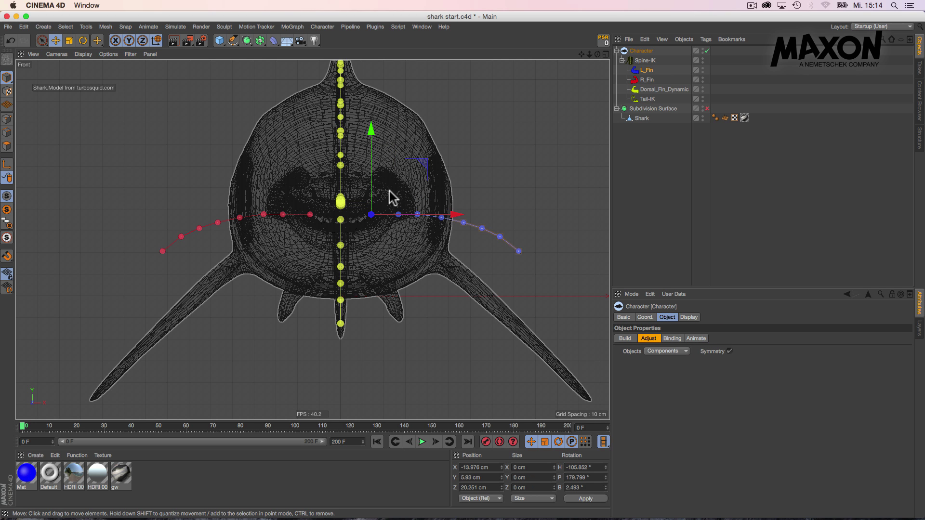
left_click_drag(389, 192, 460, 240)
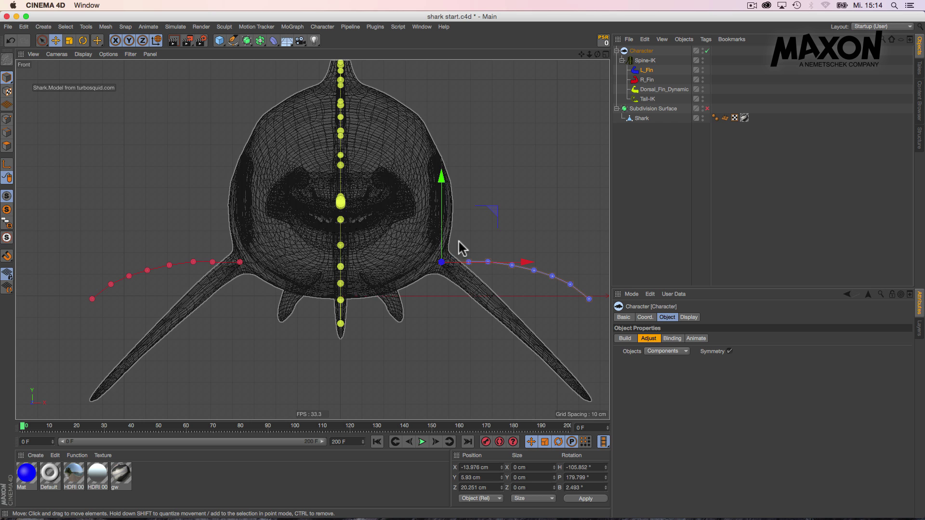
Rotate and scale the L_Fin chain in the front view so it slopes down through the pectoral fin and reaches its tip.
key("t")
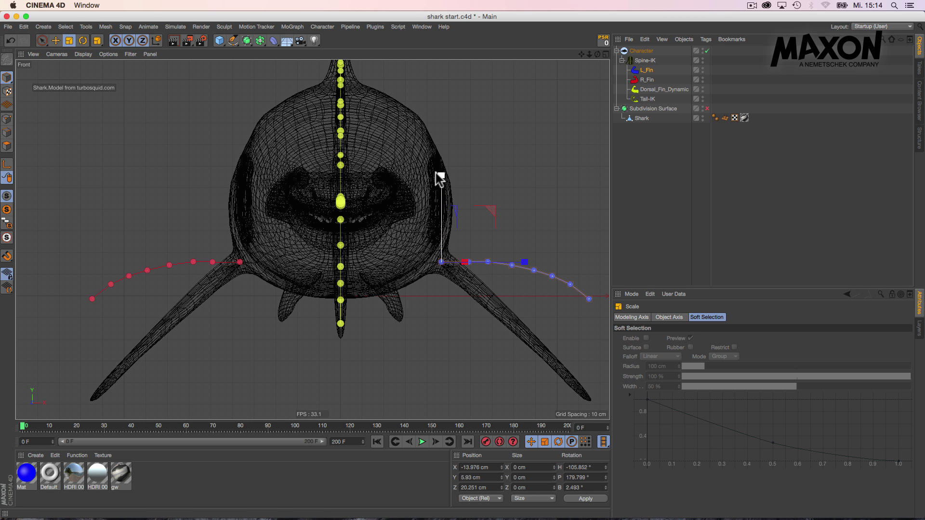
left_click_drag(442, 179, 443, 251)
key("r")
left_click_drag(475, 224, 484, 257)
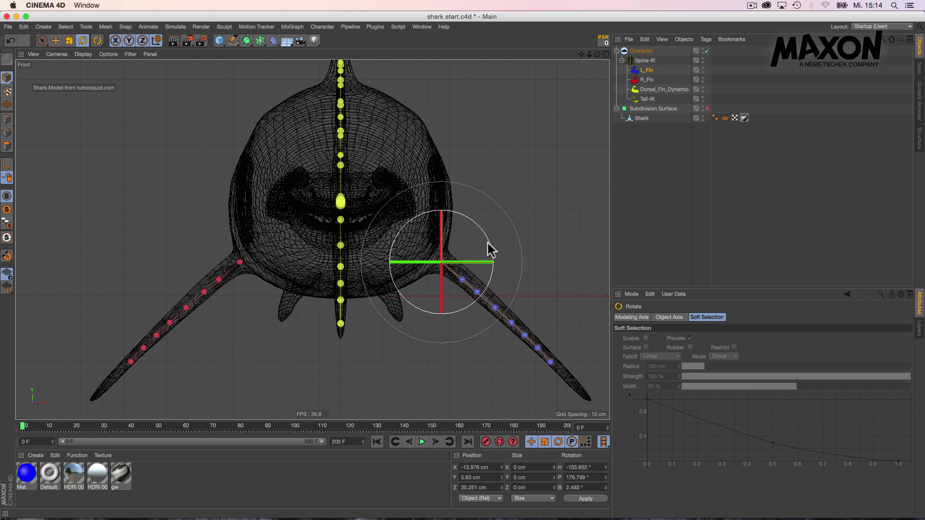
key("t")
mouse_move(522, 256)
left_mouse_down()
mouse_move(590, 264)
mouse_move(524, 256)
left_mouse_up()
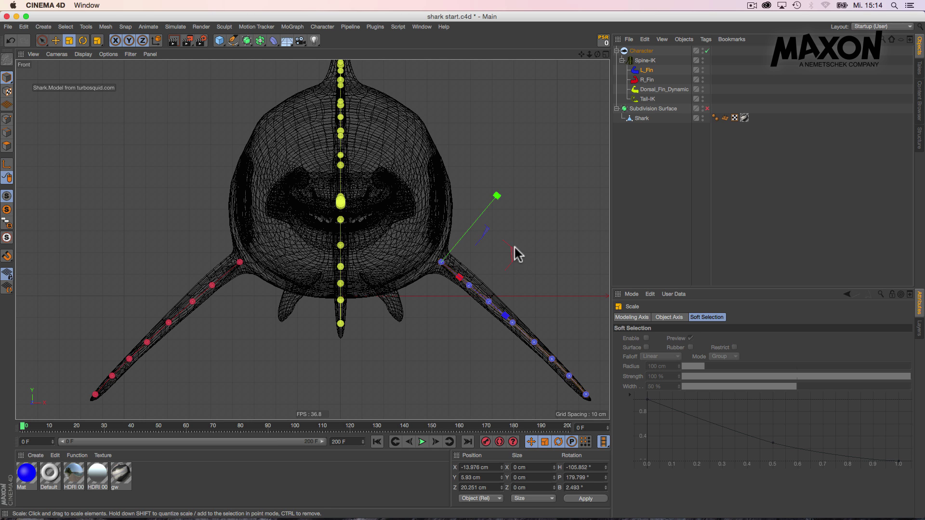
key("e")
key("r")
left_click_drag(483, 222, 479, 226)
In the top view, move L_Fin about 17 cm toward the tail and rotate it to run along the middle of the pectoral fin.
middle_click(405, 221)
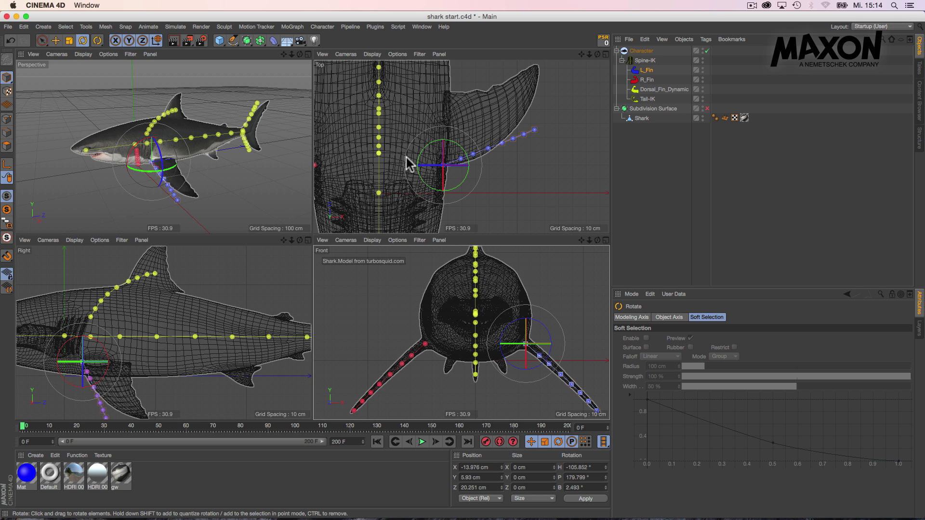
middle_click(460, 153)
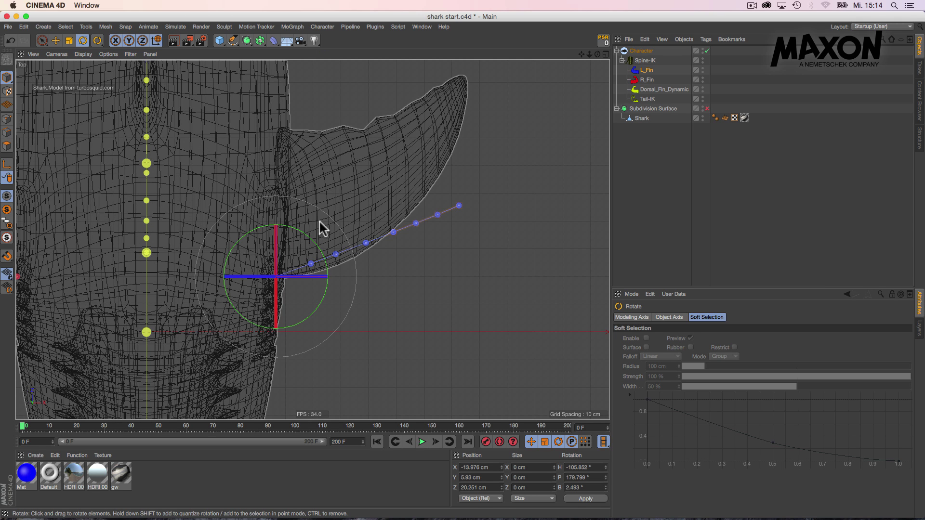
key("e")
left_click_drag(299, 224, 300, 175)
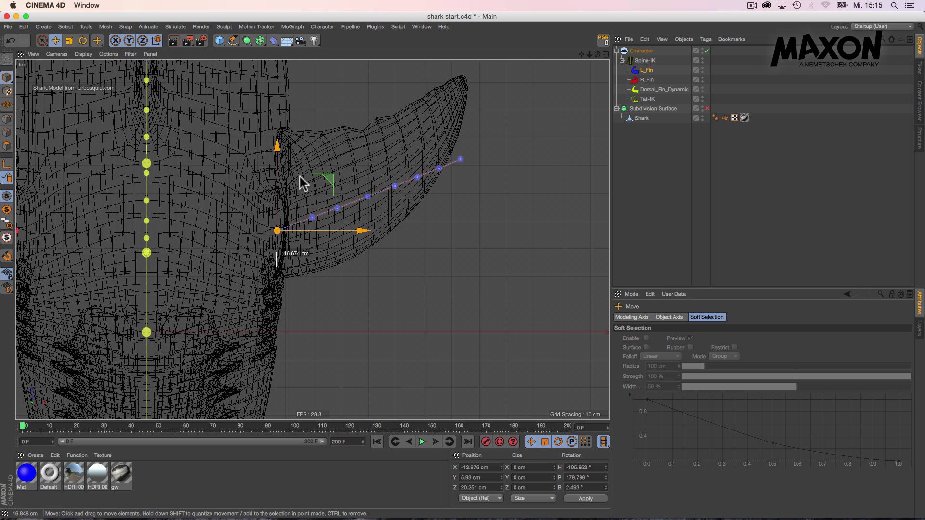
key("r")
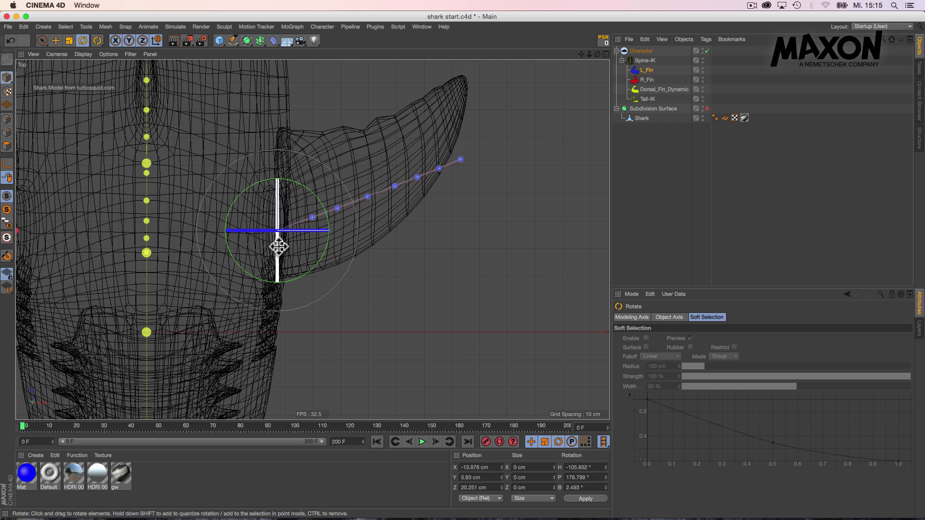
left_click_drag(309, 276, 322, 270)
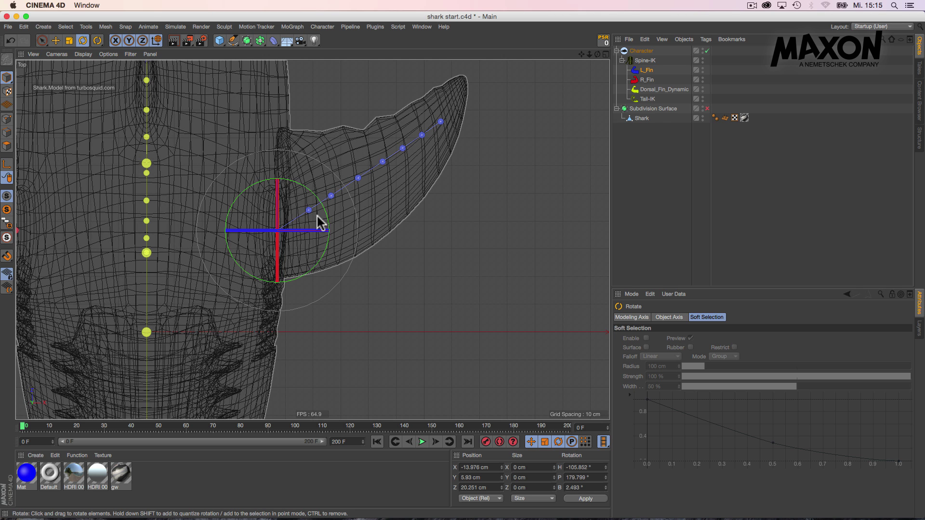
Reposition the individual L_Fin joints in the top view so the chain curves along the pectoral fin toward its tip.
key("e")
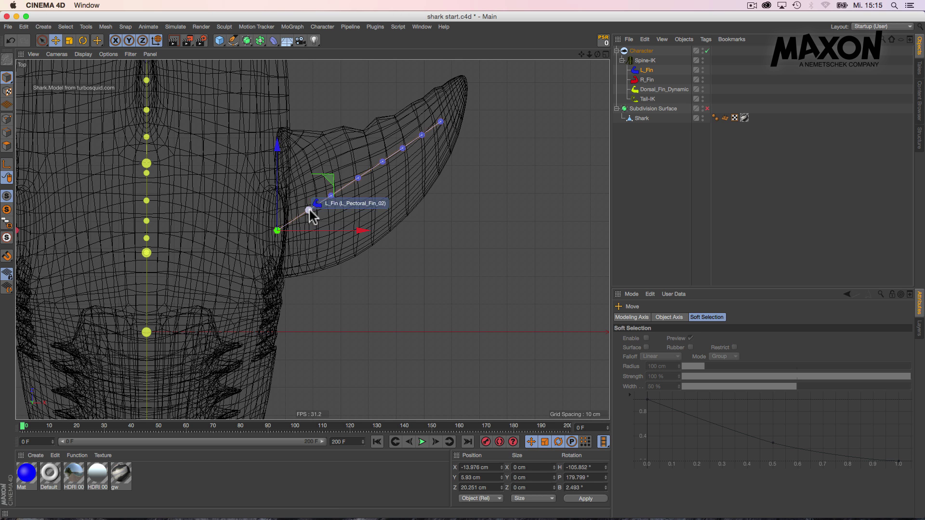
left_click_drag(309, 211, 337, 227)
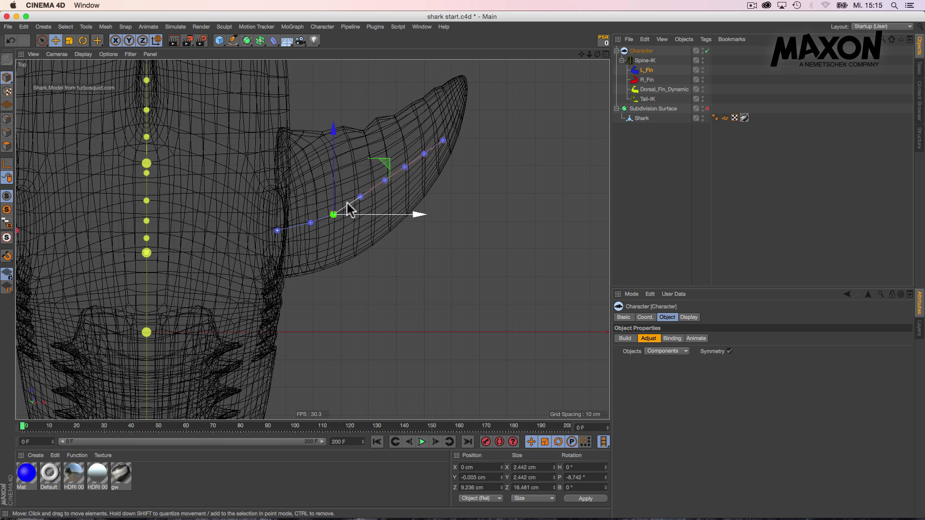
left_click_drag(361, 198, 363, 201)
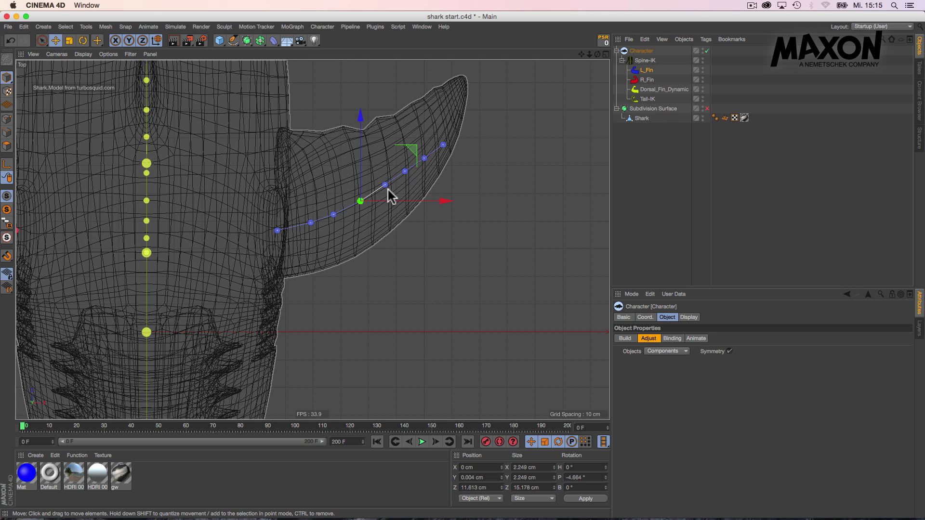
mouse_move(386, 188)
left_mouse_down()
mouse_move(388, 224)
mouse_move(385, 168)
mouse_move(386, 218)
mouse_move(384, 172)
mouse_move(387, 192)
left_mouse_up()
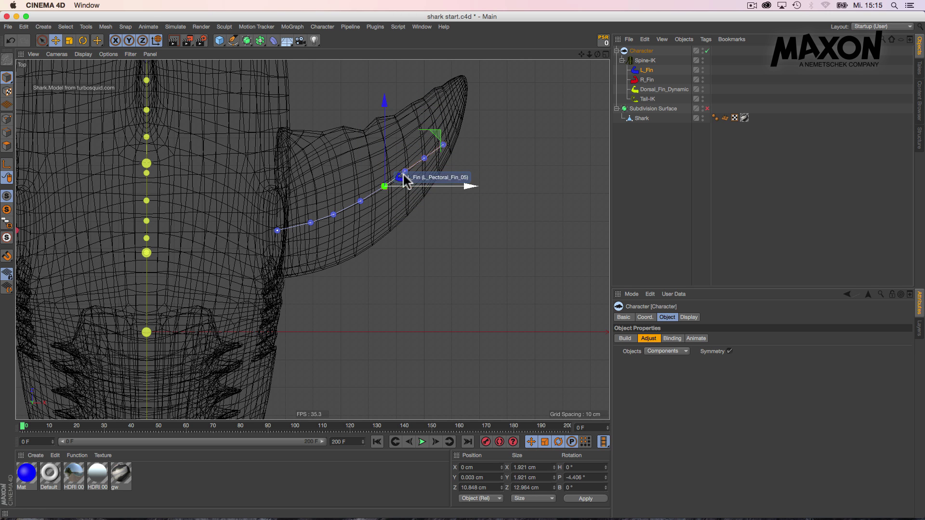
left_click(404, 173)
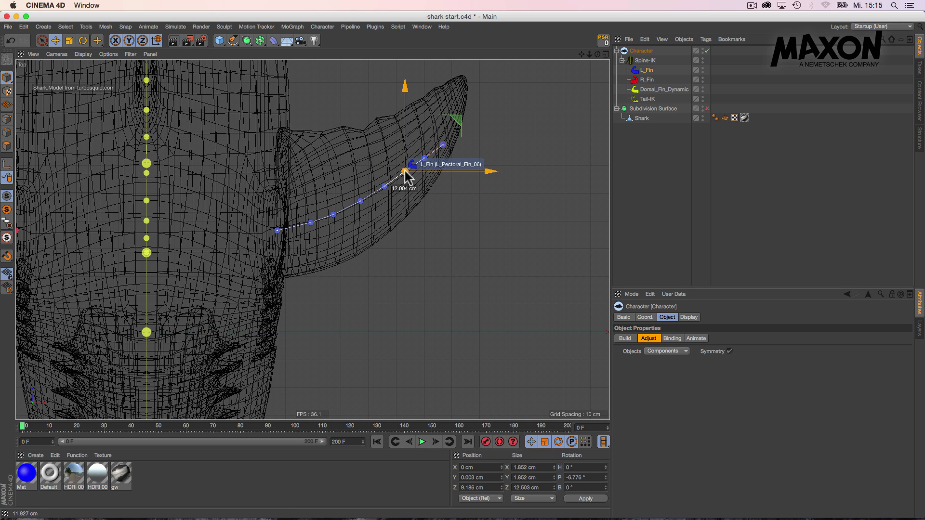
left_click(424, 157)
left_click(443, 136)
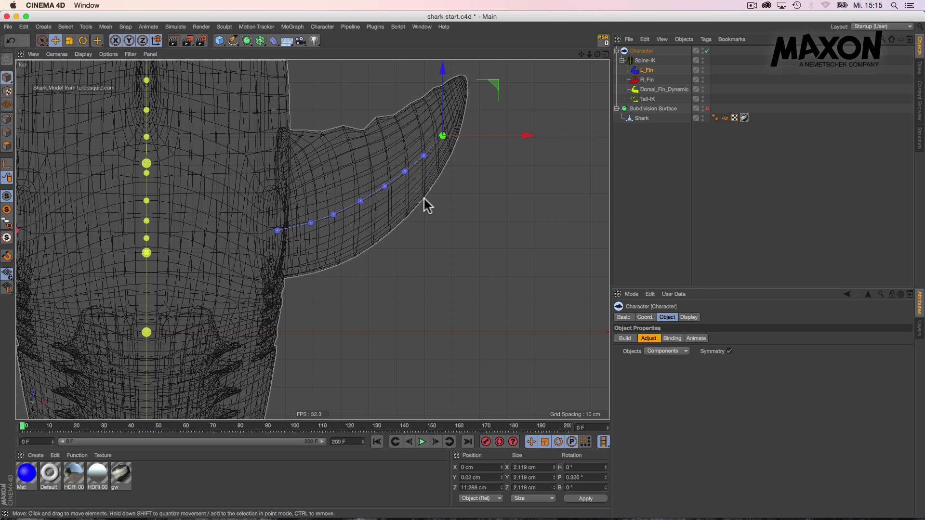
Scale the L_Fin chain along the world Y and X axes in the front view so it follows the pectoral fin to its tip.
middle_click(395, 203)
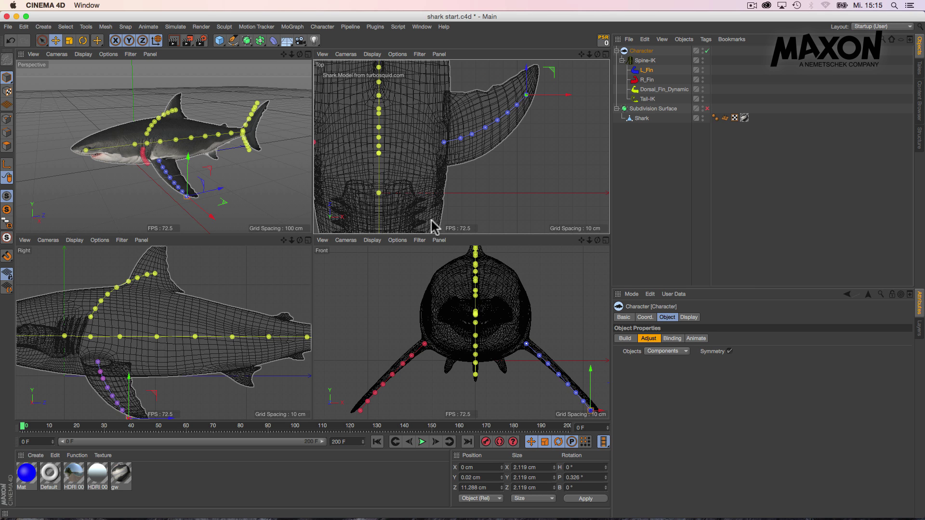
middle_click_drag(560, 344, 502, 313, "alt")
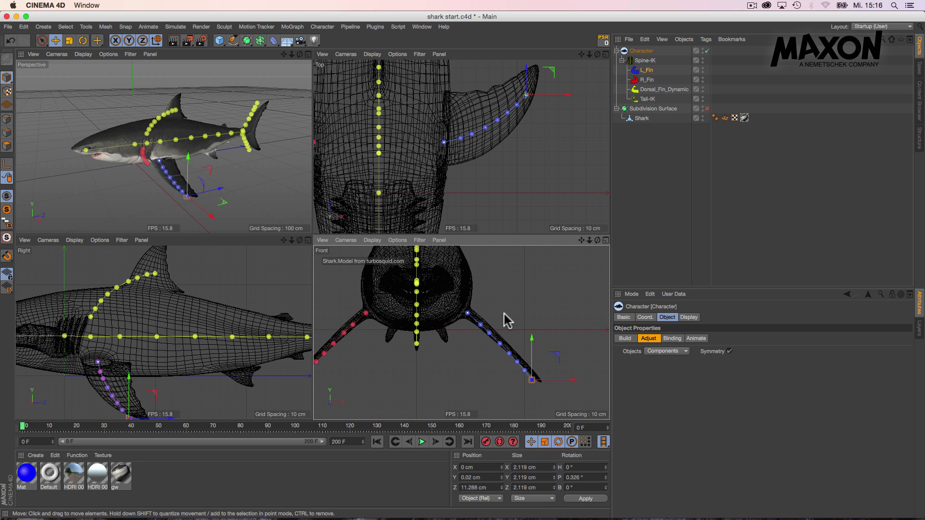
middle_click(501, 319)
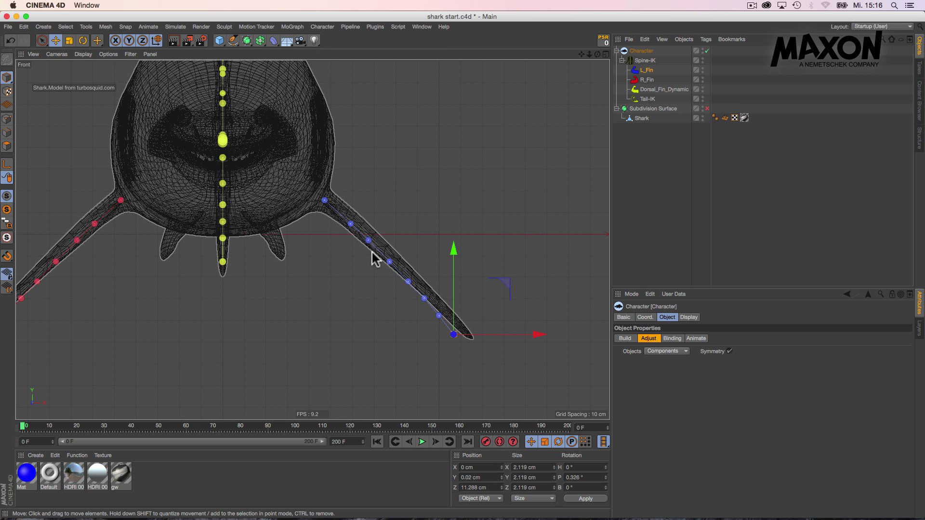
left_click(325, 200)
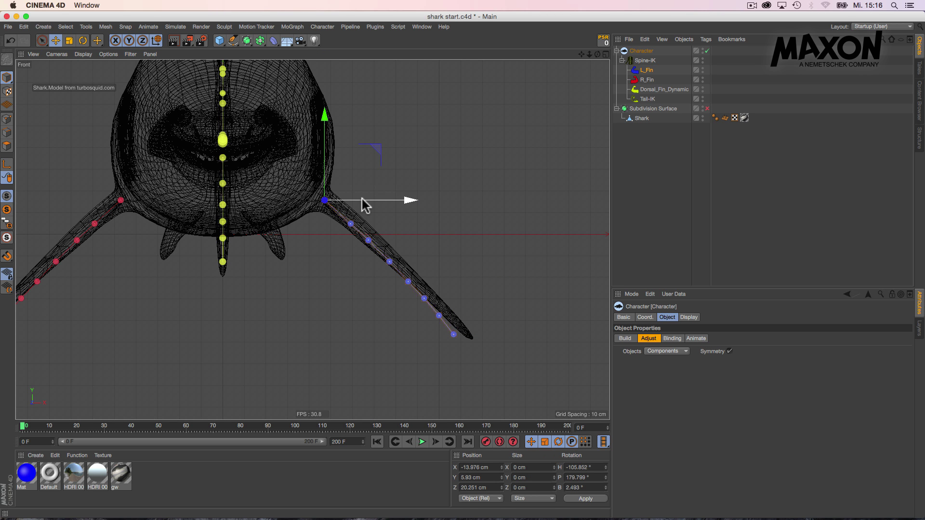
key("t")
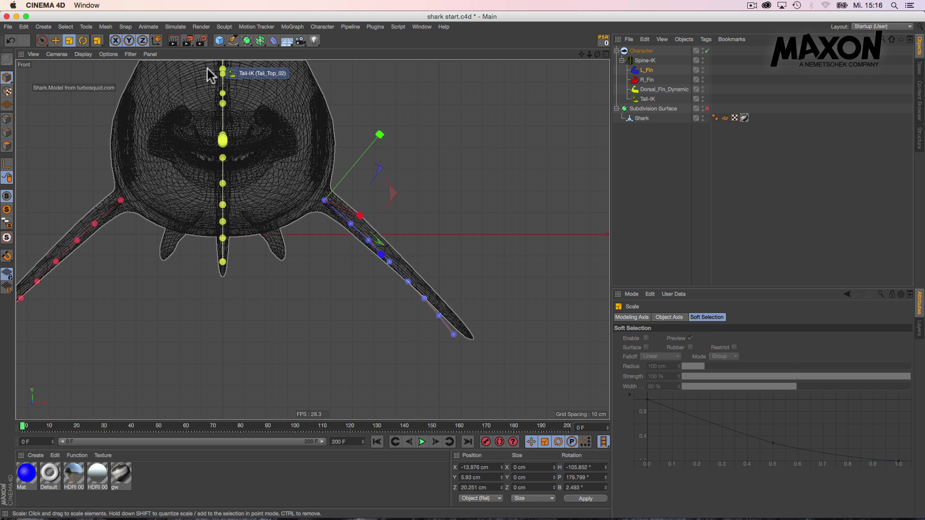
left_click(156, 40)
left_click_drag(324, 114, 326, 124)
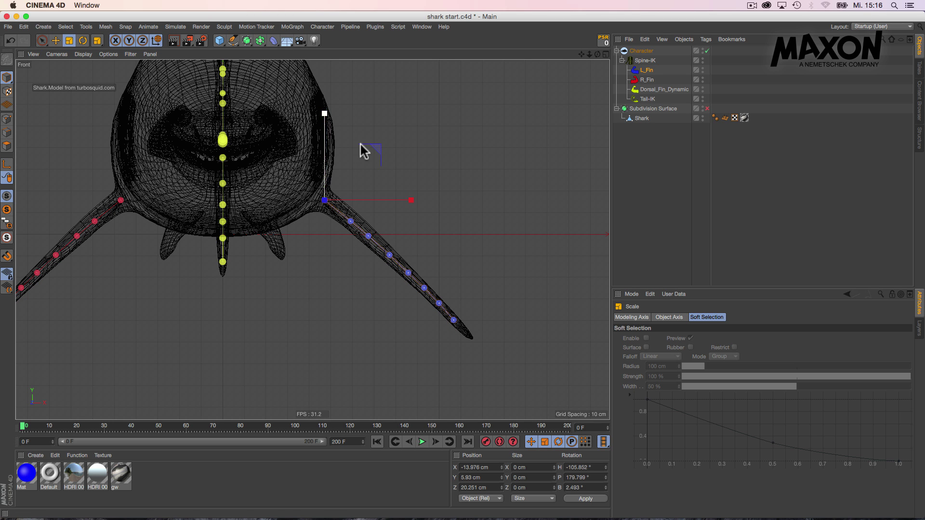
left_click_drag(412, 200, 418, 201)
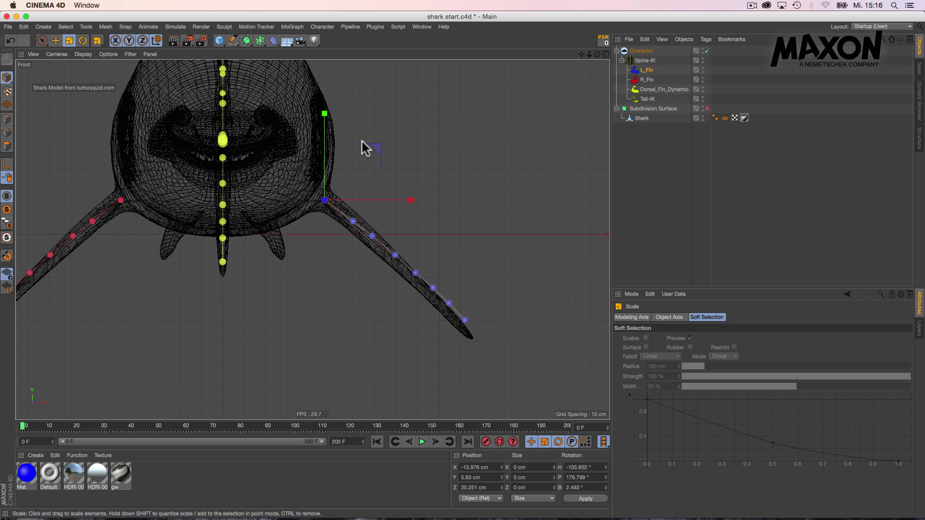
left_click_drag(325, 115, 326, 114)
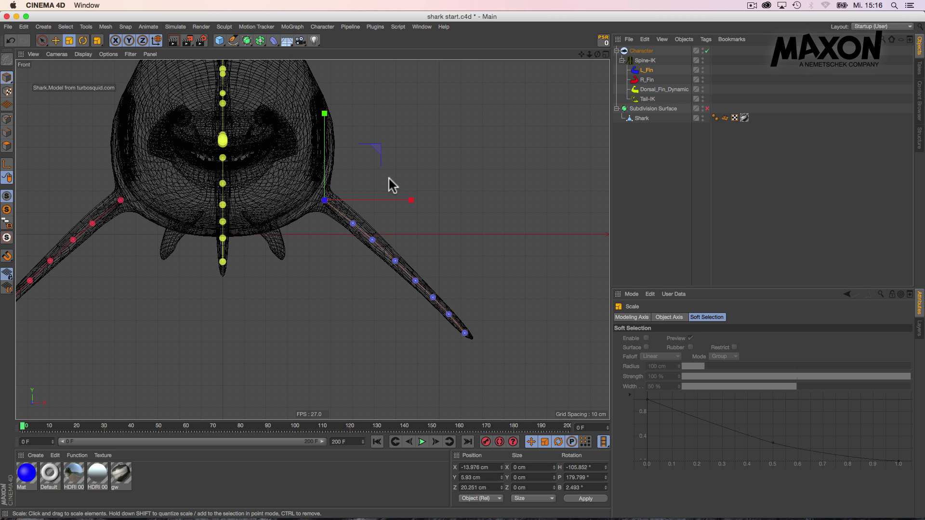
Rotate the L_Fin chain slightly in the top and front views to keep its joints centred inside the pectoral fin.
middle_click(409, 209)
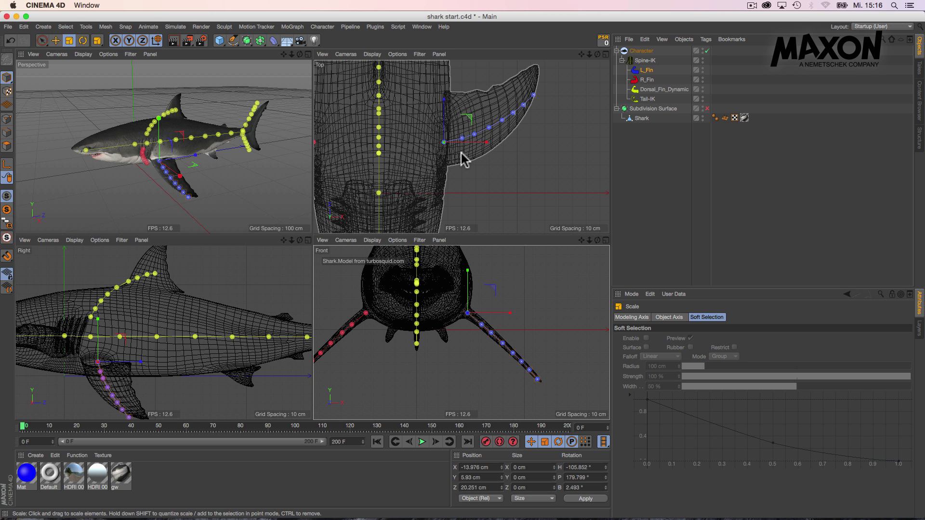
key("r")
left_click_drag(461, 169, 461, 169)
left_click_drag(461, 168, 458, 167)
left_click_drag(485, 294, 488, 288)
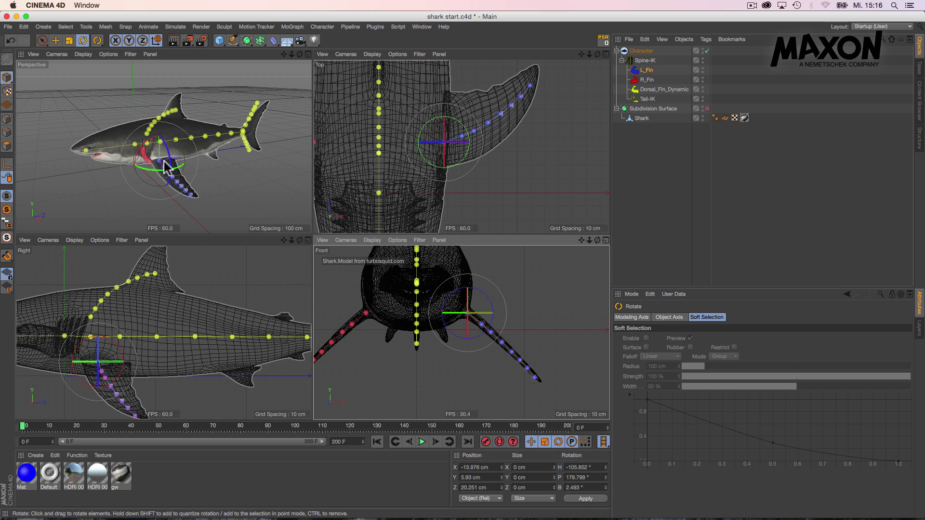
In the right view, move the Dorsal_Fin_Dynamic root to the base of the dorsal fin.
middle_click(161, 313)
right_click_drag(317, 193, 299, 203, "alt")
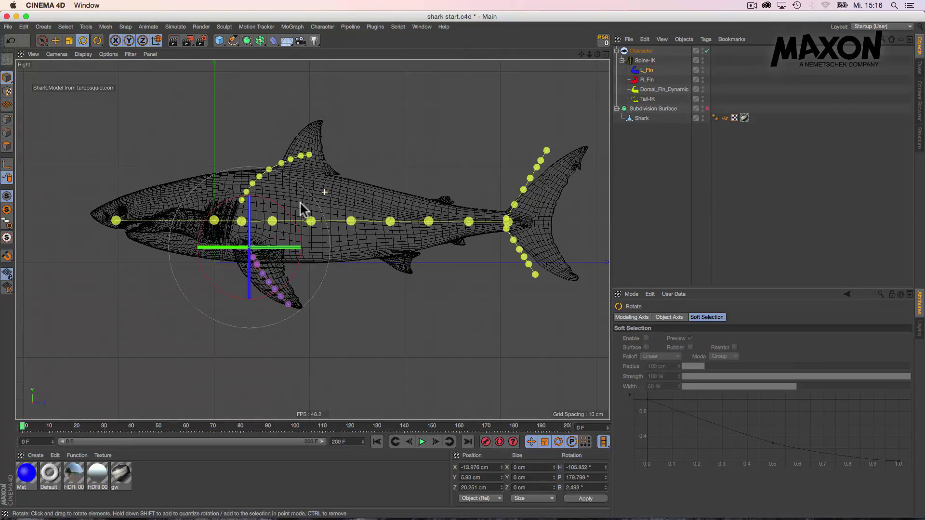
middle_click_drag(329, 196, 316, 213, "alt")
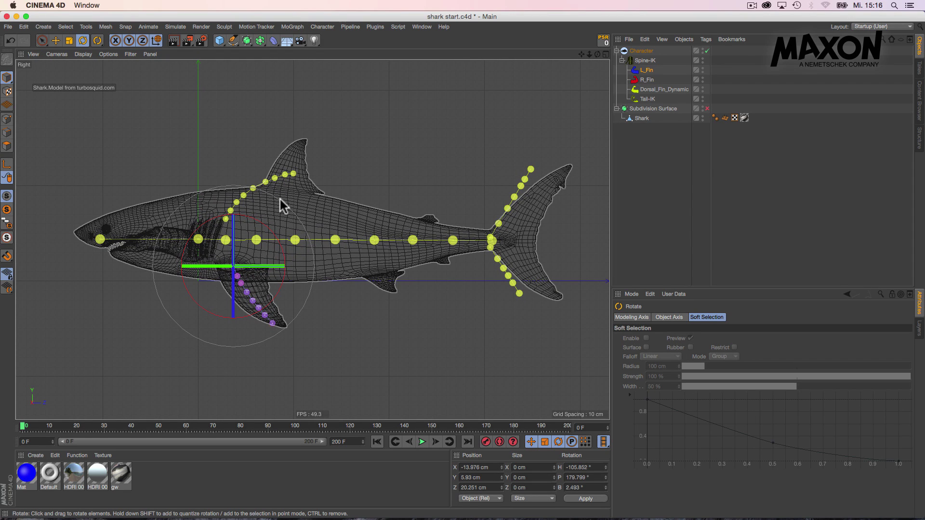
key("e")
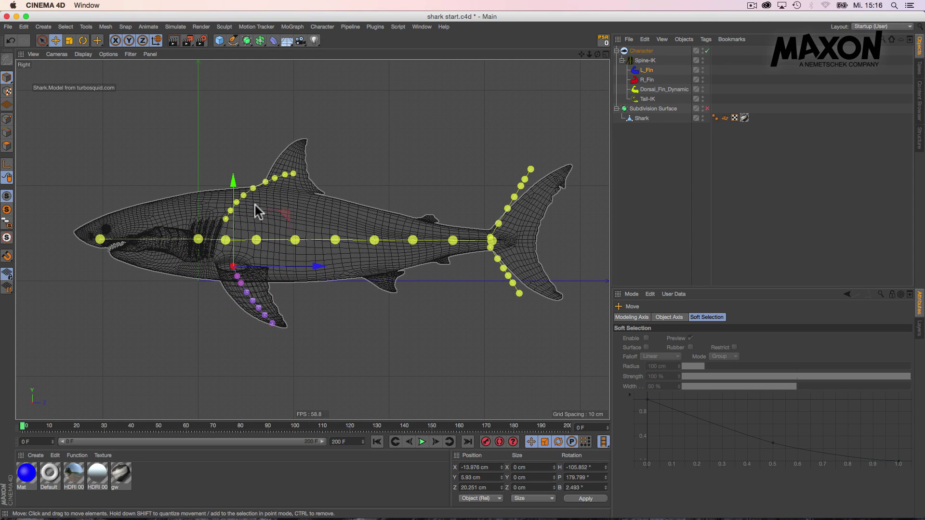
left_click(225, 219)
left_click_drag(230, 230, 276, 194)
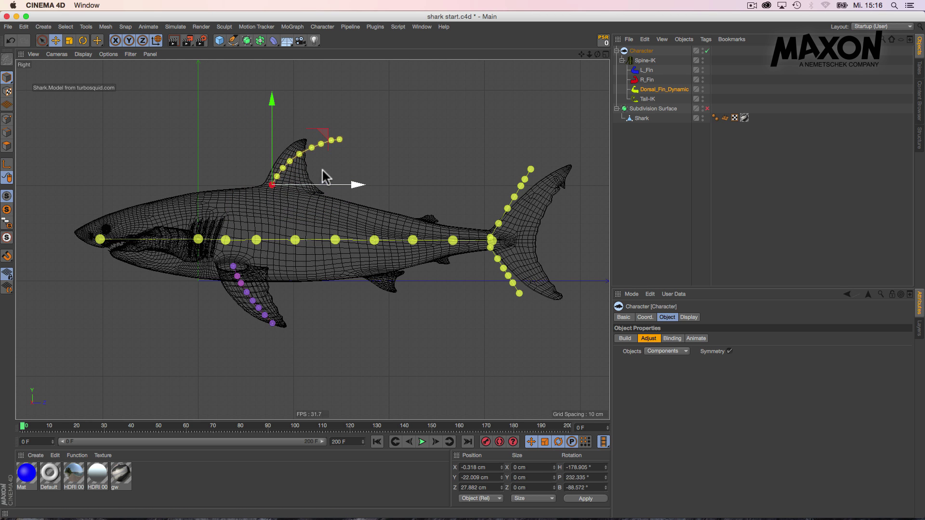
Rotate and scale the Dorsal_Fin_Dynamic chain so it curves up inside the dorsal fin to its tip.
key("r")
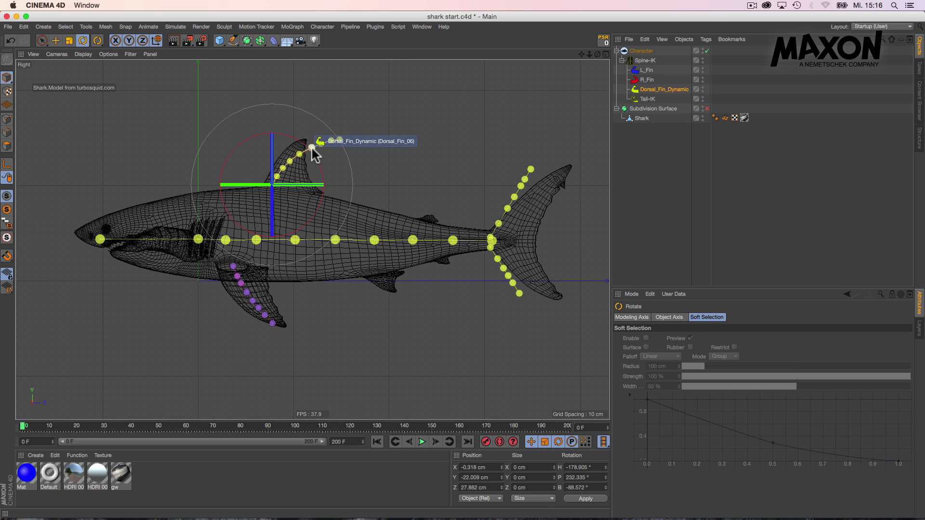
left_click_drag(315, 159, 201, 207)
key("t")
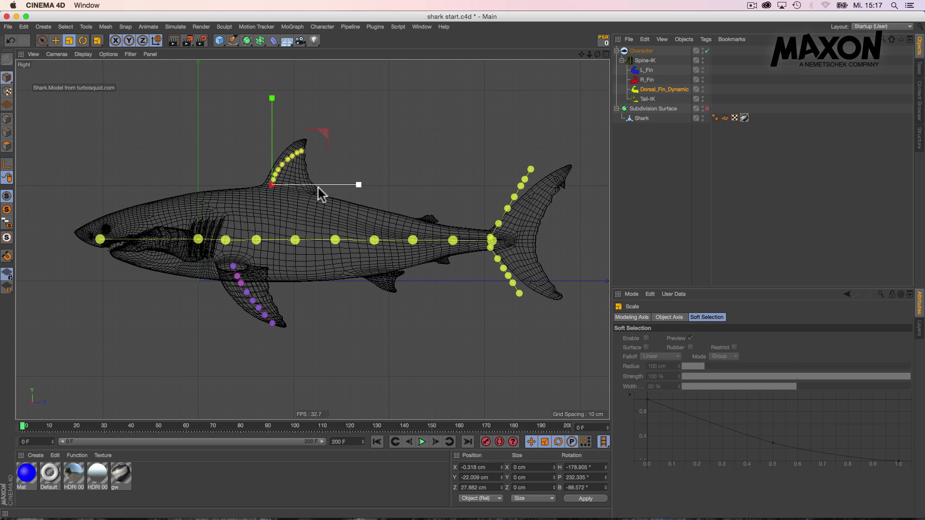
left_click_drag(272, 98, 272, 78)
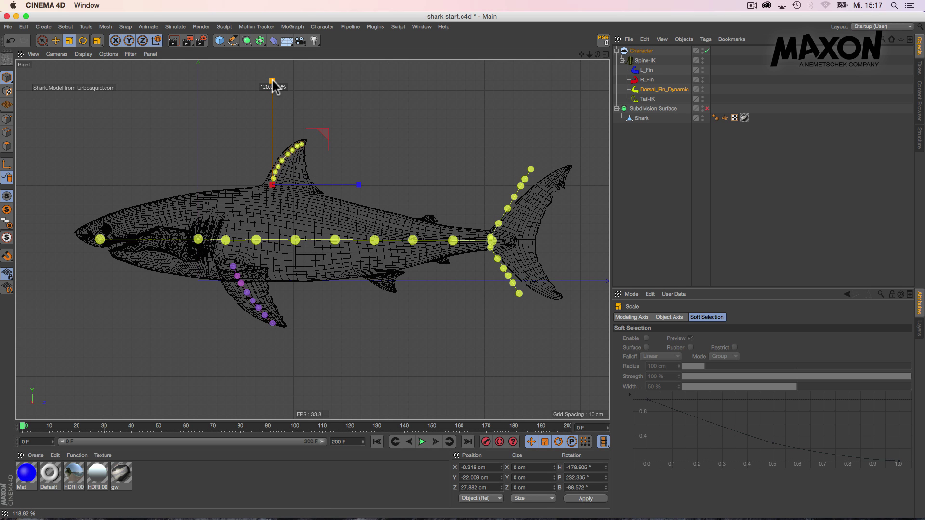
Move the upper Tail-IK chain slightly toward the tail and rotate it to run through the upper tail lobe to its tip.
left_click(490, 239)
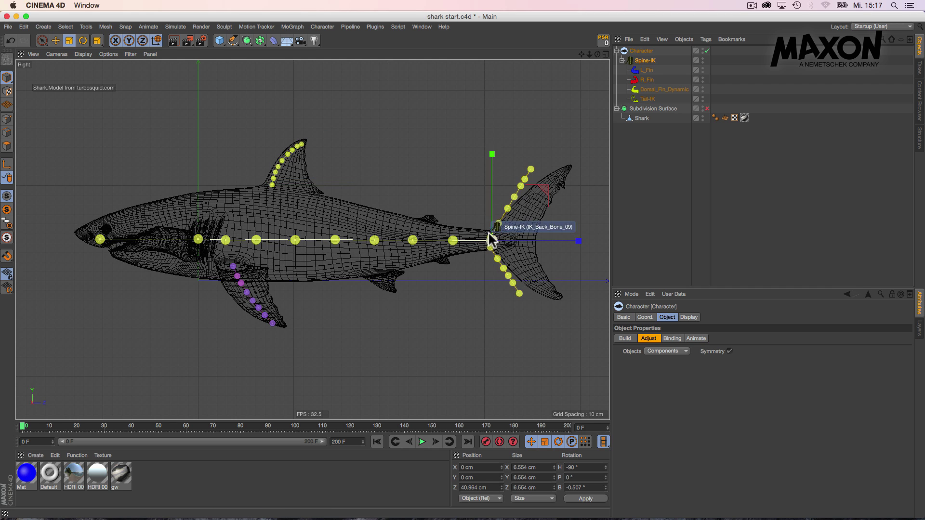
scroll(500, 244, "up", 2)
scroll(533, 238, "up", 2)
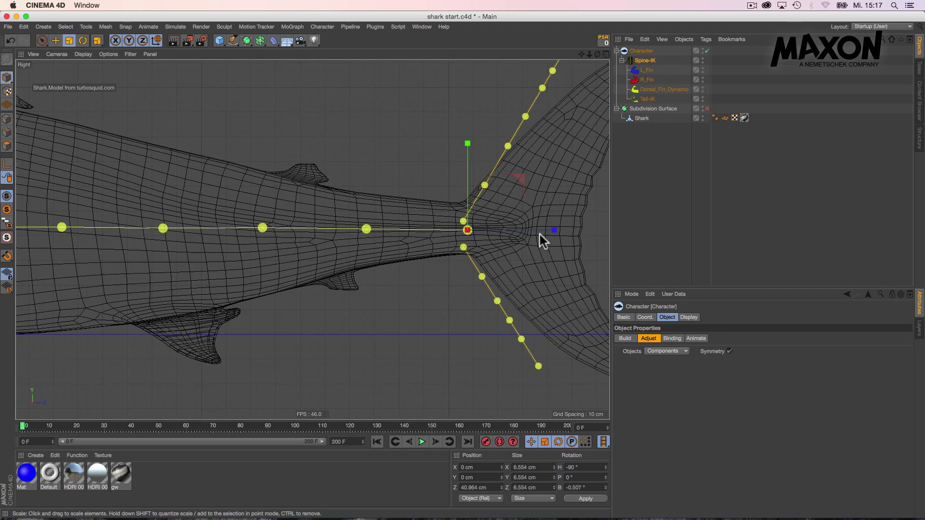
middle_click_drag(540, 235, 470, 261, "alt")
scroll(467, 261, "down", 1)
left_click(395, 249)
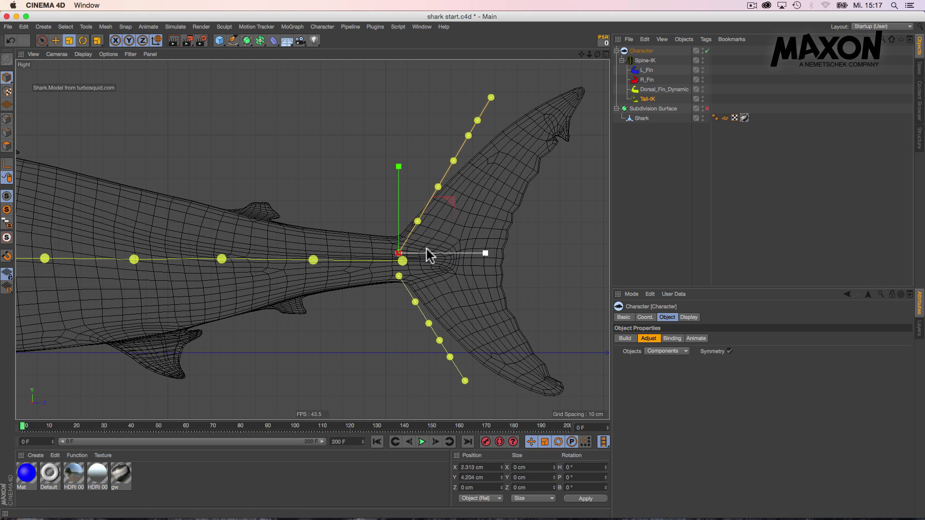
key("e")
left_click_drag(429, 249, 437, 248)
key("r")
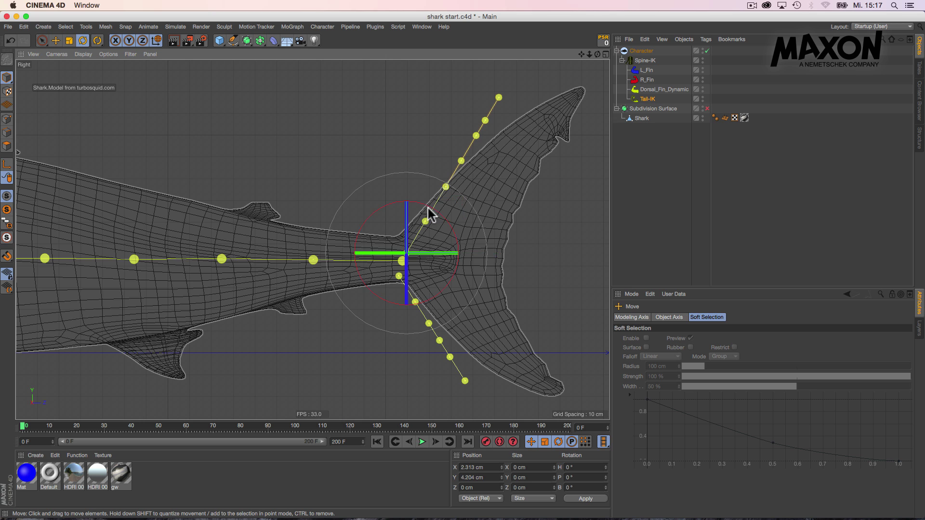
left_click_drag(435, 212, 558, 185)
key("t")
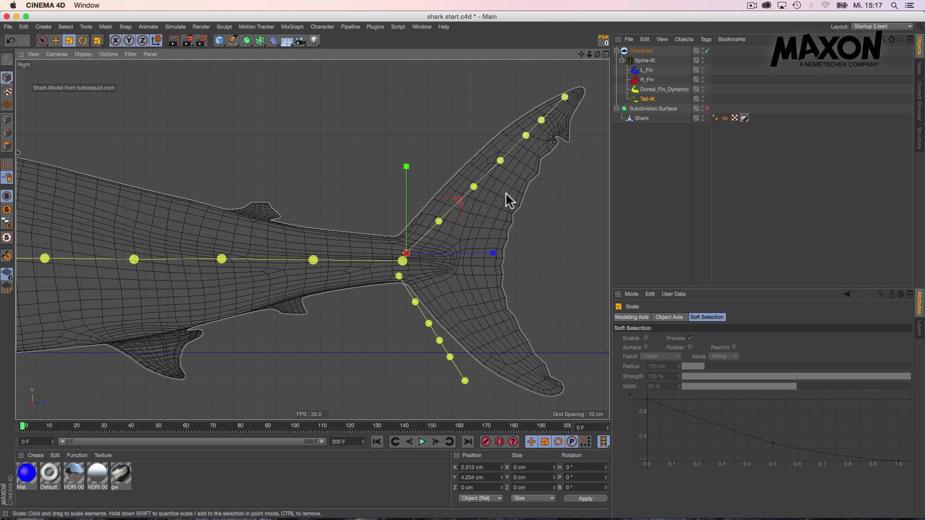
key("r")
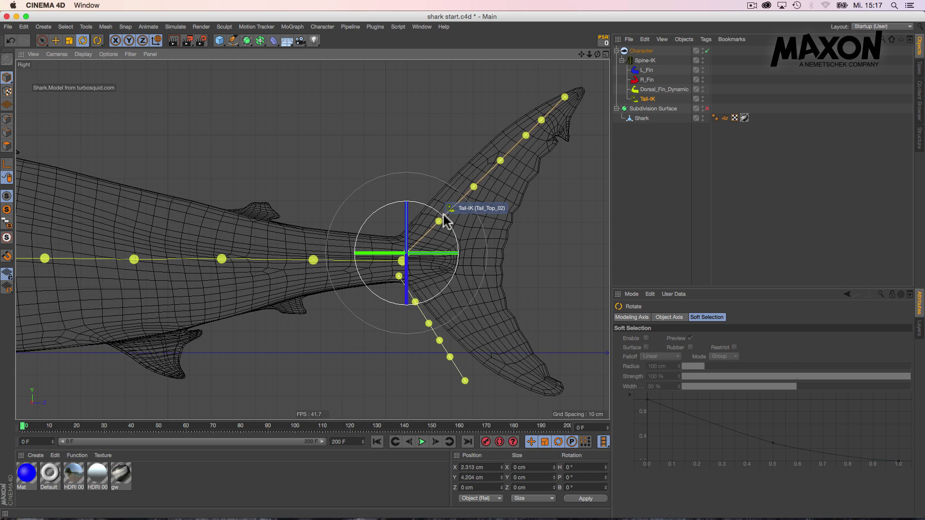
Reposition, rotate and scale the lower Tail-IK chain so it runs through the lower tail lobe to its tip.
left_click(399, 276)
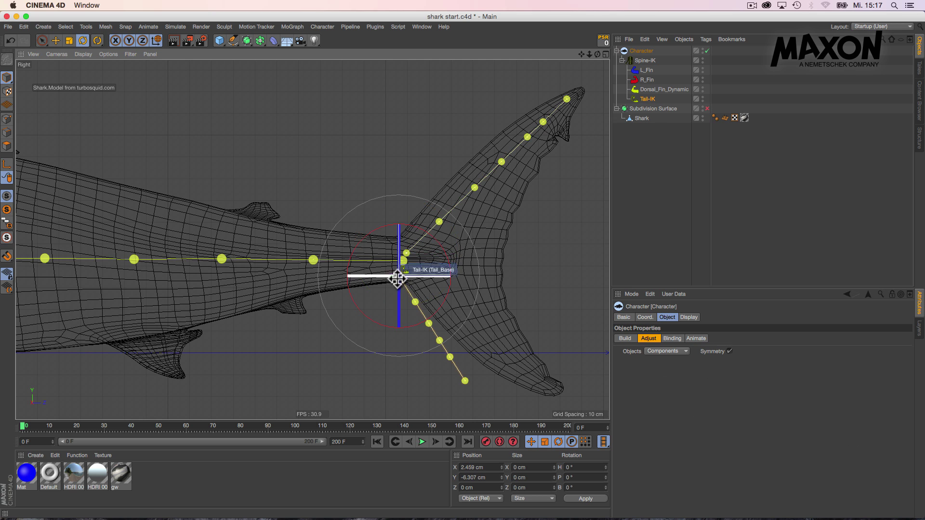
left_click_drag(436, 320, 441, 290)
key("e")
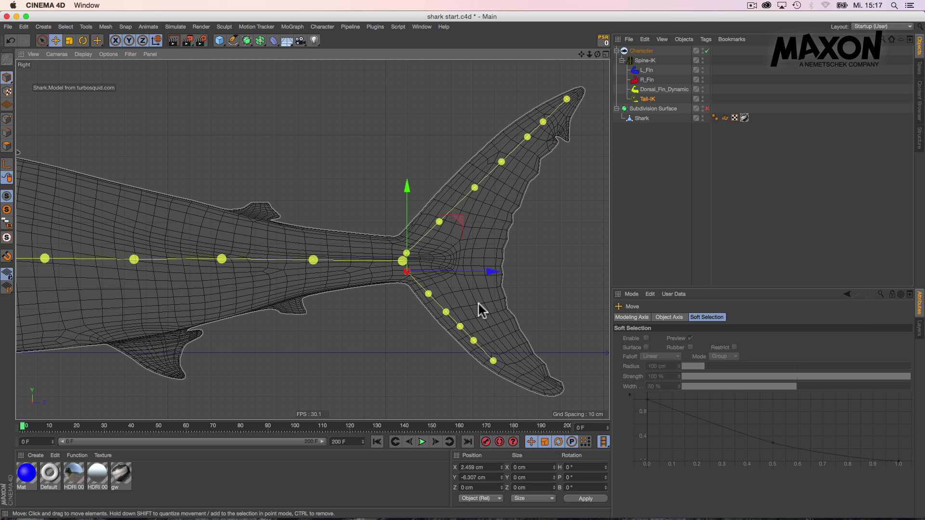
key("t")
mouse_move(483, 304)
left_mouse_down()
mouse_move(586, 327)
mouse_move(473, 301)
mouse_move(434, 320)
mouse_move(424, 306)
left_mouse_up()
key("r")
key("e")
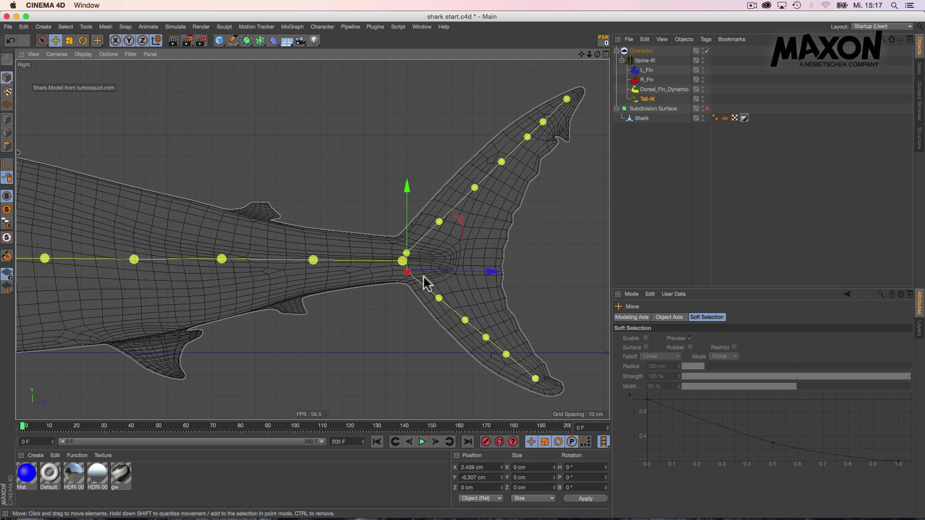
Switch the Character to Binding mode in the perspective view and add the Shark mesh to its binding objects.
scroll(424, 277, "down", 6)
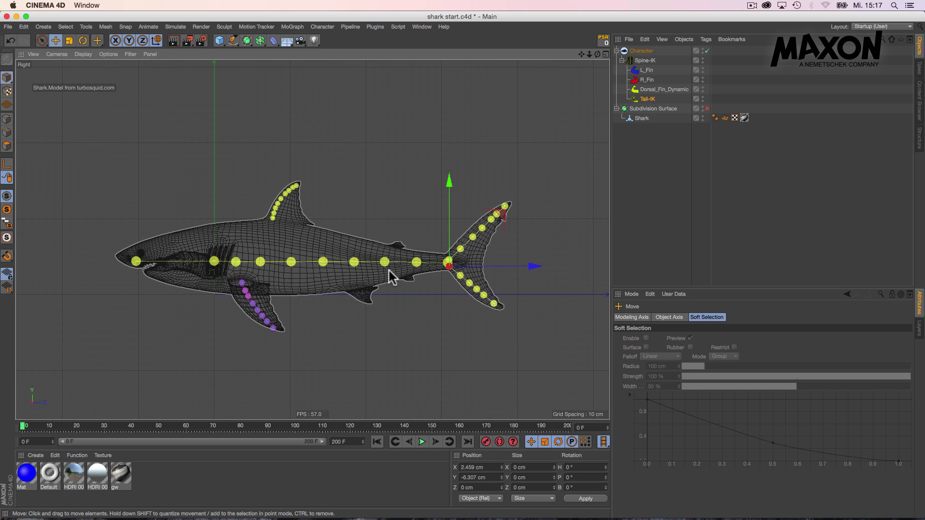
middle_click(388, 275)
middle_click(210, 172)
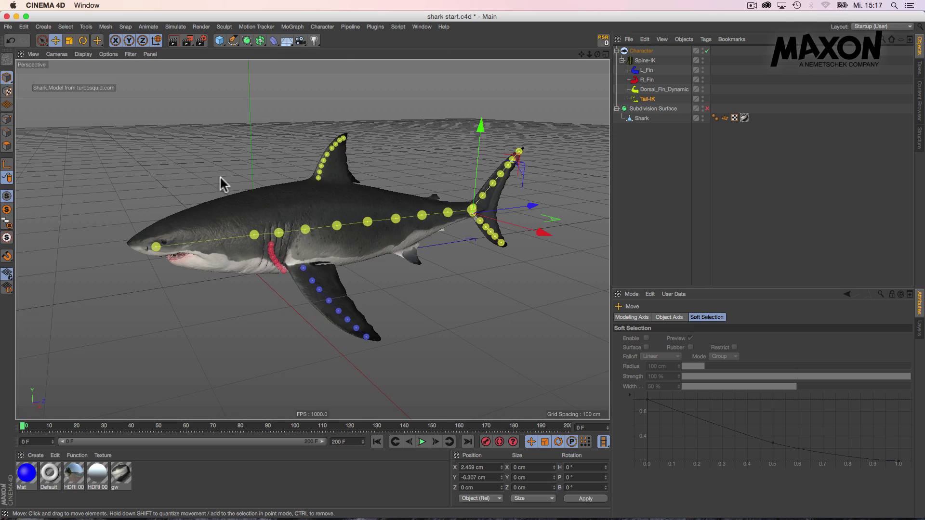
scroll(327, 243, "up", 4)
mouse_move(336, 239)
left_mouse_down("alt")
mouse_move(406, 203)
mouse_move(470, 199)
mouse_move(352, 219)
mouse_move(388, 245)
mouse_move(247, 240)
mouse_move(357, 241)
mouse_move(380, 224)
mouse_move(346, 223)
mouse_move(351, 216)
mouse_move(320, 232)
mouse_move(273, 221)
mouse_move(365, 233)
mouse_move(338, 224)
left_mouse_up("alt")
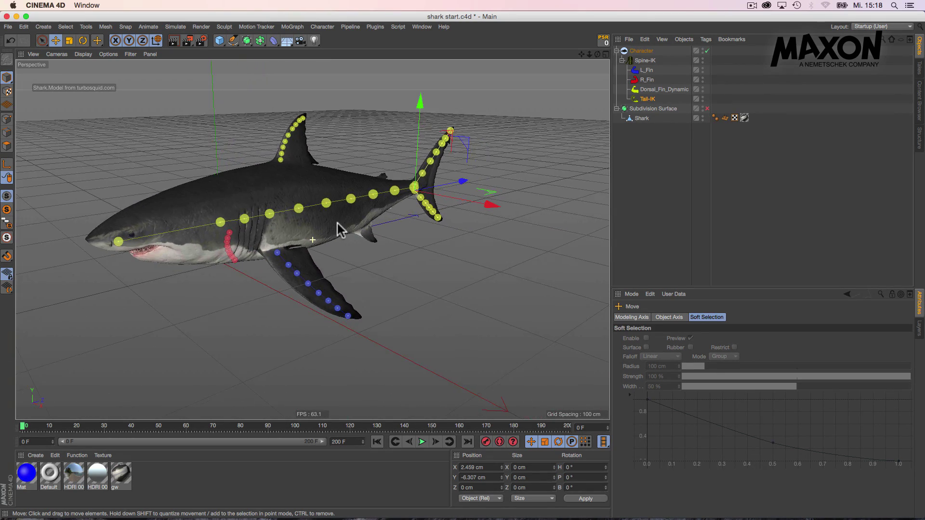
left_click(641, 51)
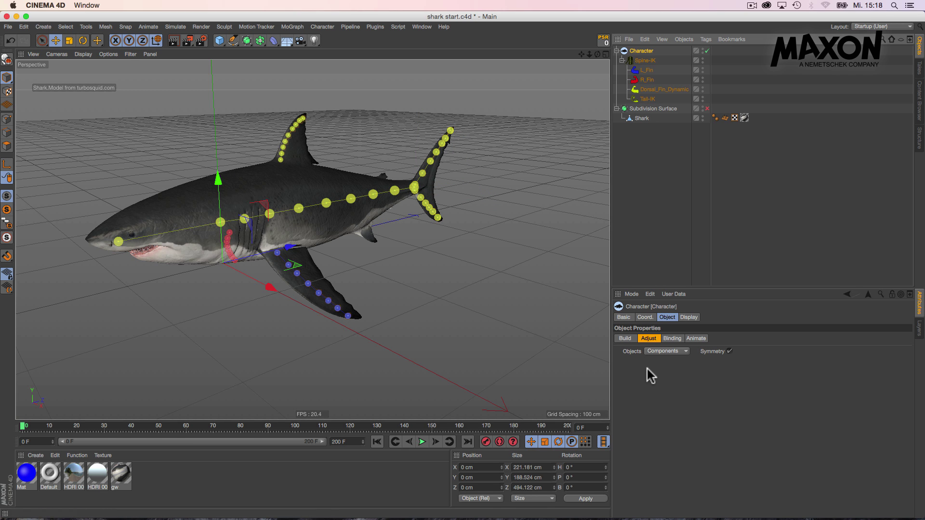
left_click(672, 338)
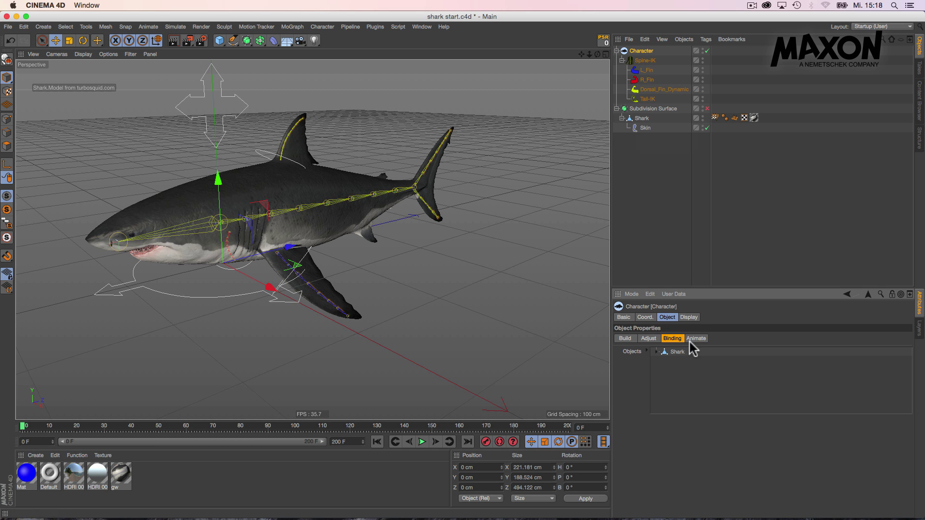
Remove the Shark mesh from the Character's binding and delete the Skin object beneath it.
key("Delete")
left_click(644, 129)
key("Delete")
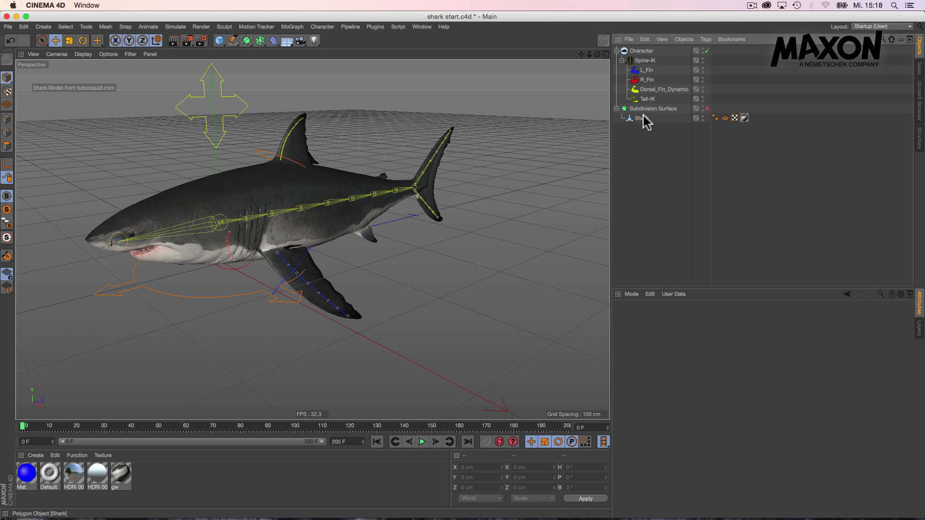
Bind the Shark mesh to the Character again and switch the Character to Animate mode.
left_click(645, 50)
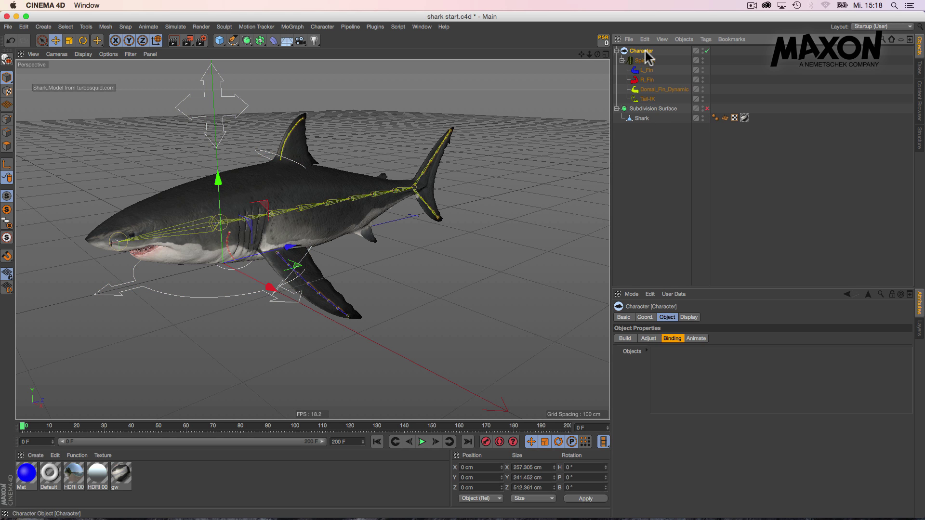
left_click(640, 121)
left_click_drag(642, 130, 695, 363)
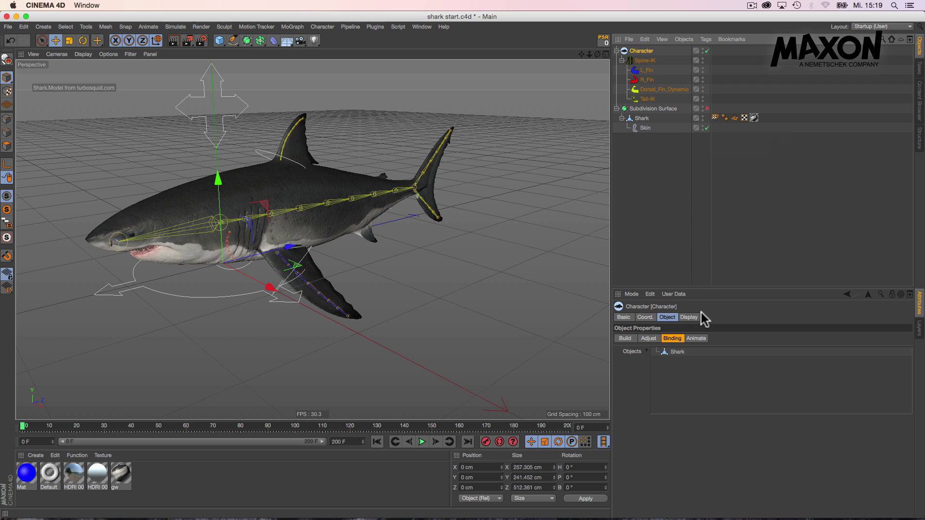
left_click(700, 339)
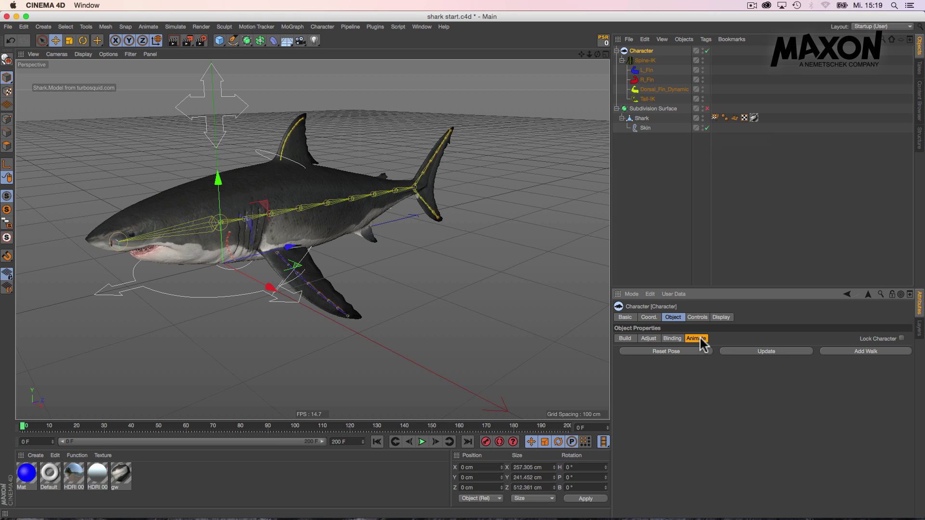
Play the bound shark's swim animation to review the mesh deformation, stop it and return to the first frame.
left_click(423, 443)
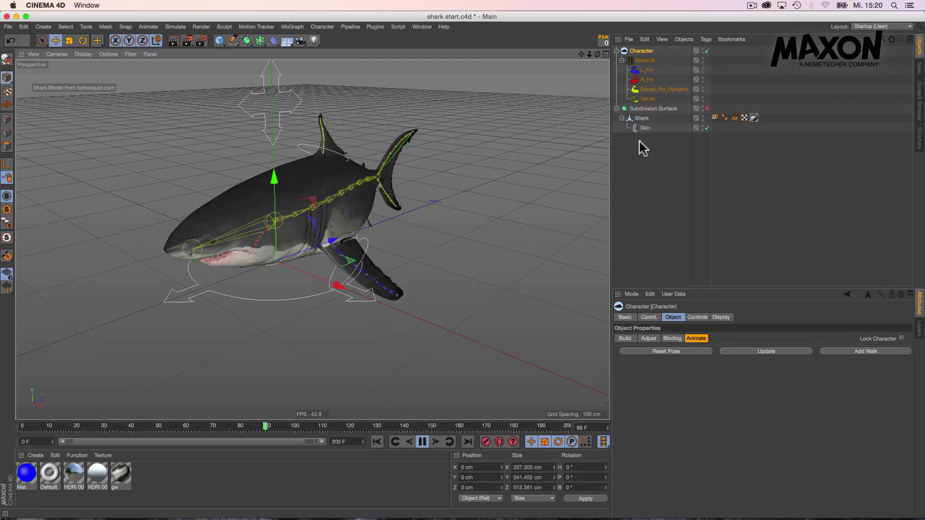
left_click(668, 164)
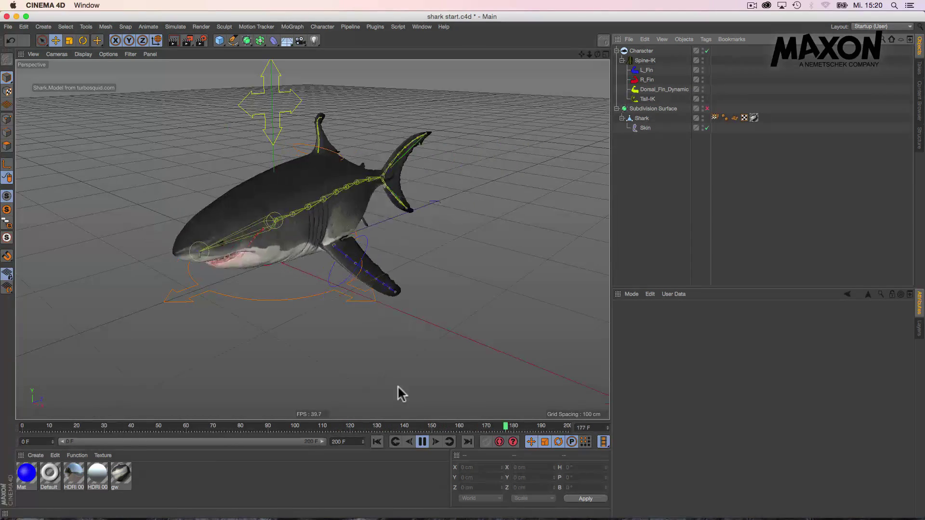
left_click(423, 441)
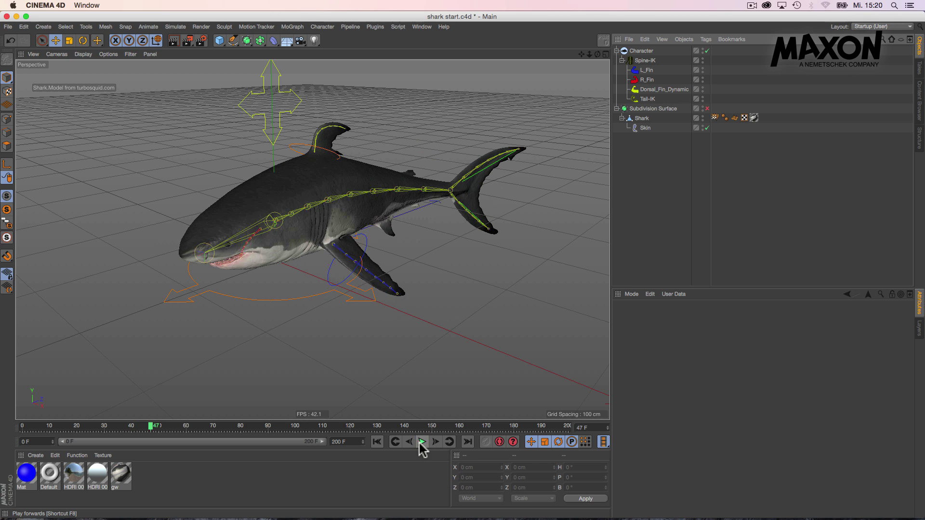
left_click(379, 444)
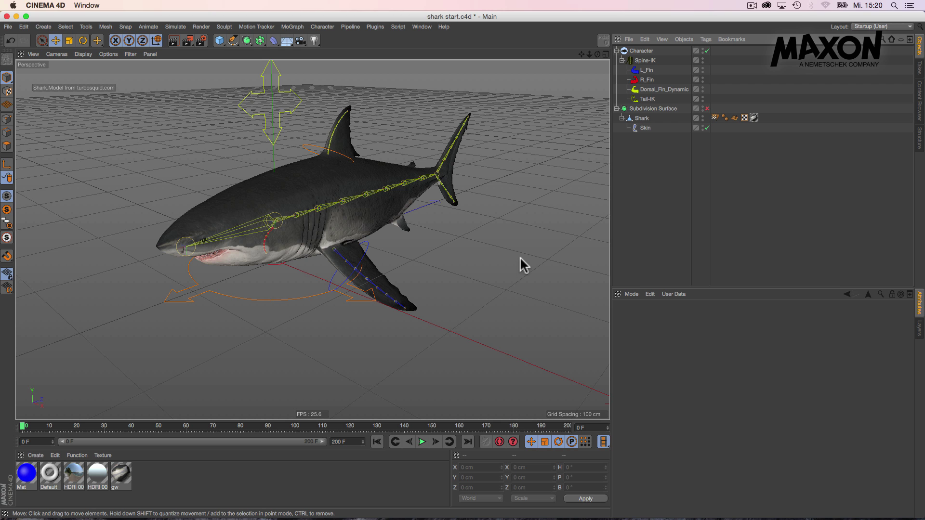
Set the Character's Object Manager display to Full Hierarchy and locate the dorsal fin joints in the object tree.
left_click(641, 51)
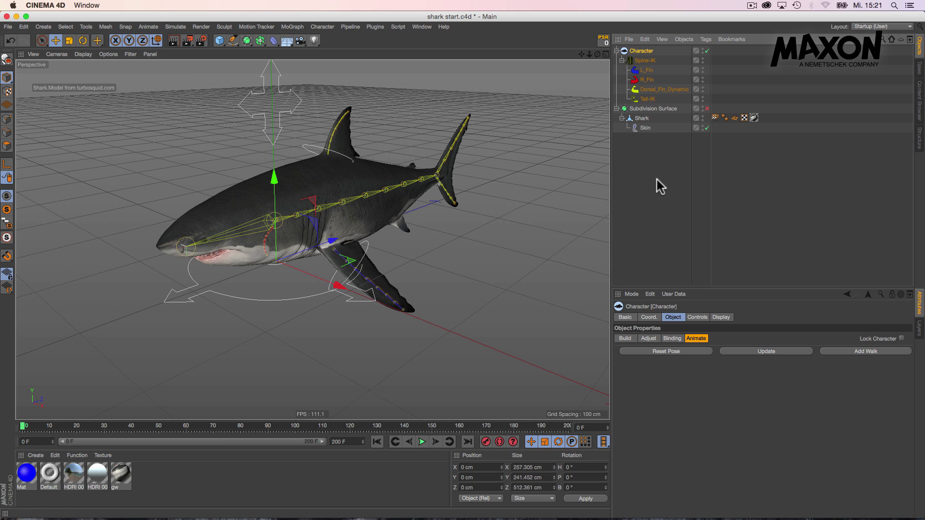
left_click(723, 318)
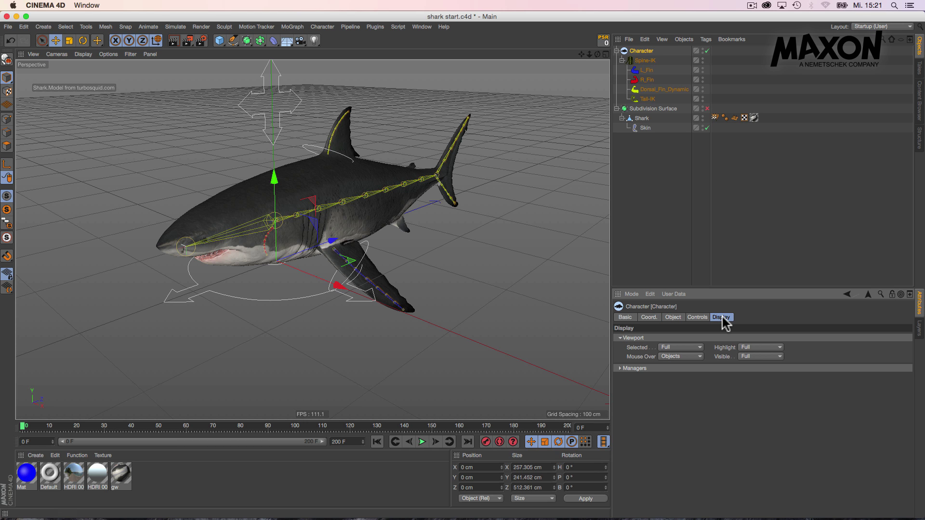
left_click(632, 369)
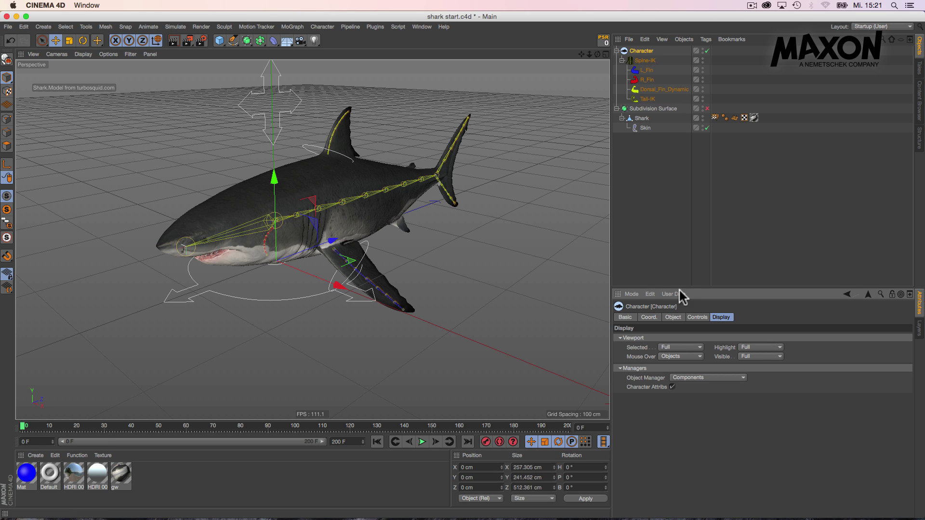
left_click(687, 378)
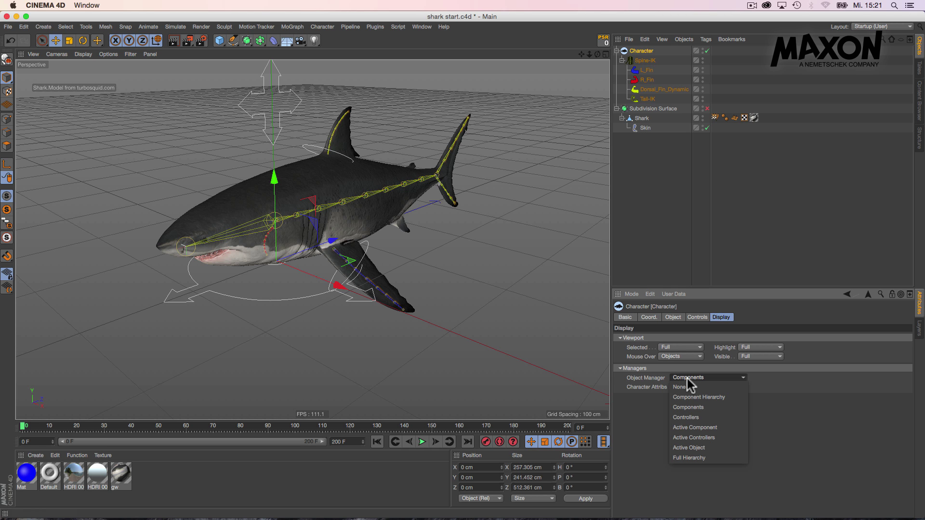
left_click(704, 458)
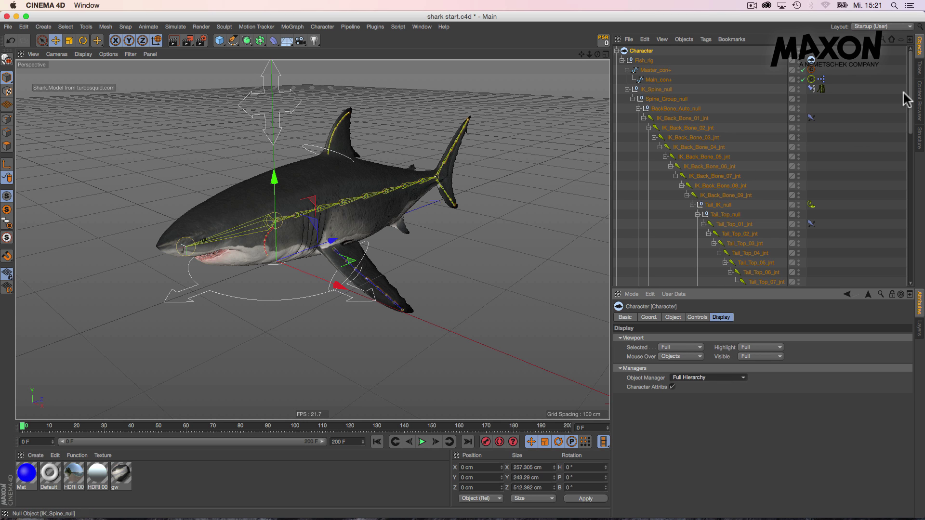
left_click_drag(909, 93, 911, 244)
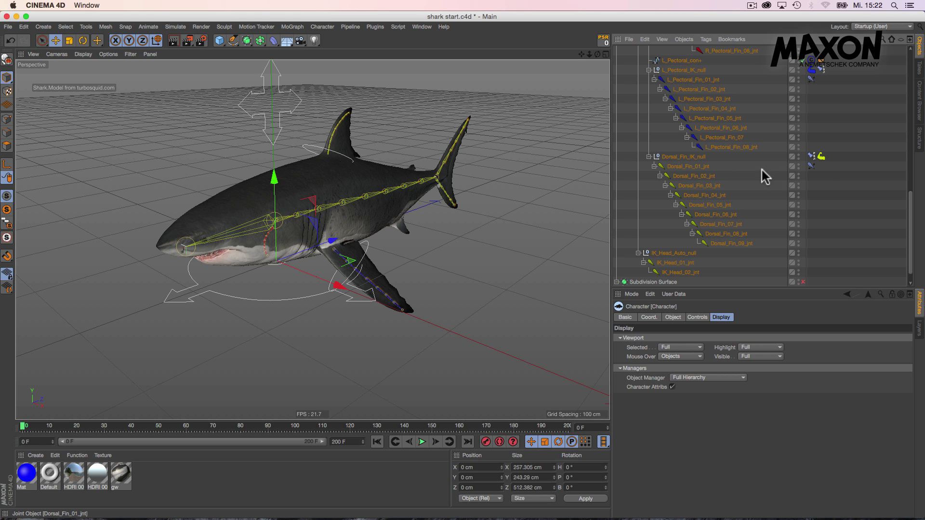
Open the Dynamics settings of the IK tag on Dorsal_Fin_01_jnt and preview the fin's motion in playback.
left_click(811, 166)
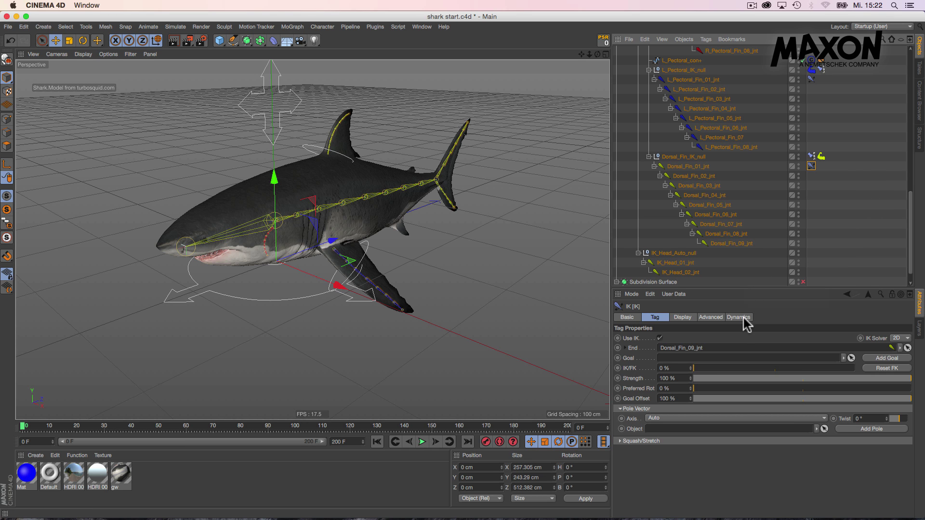
left_click(738, 318)
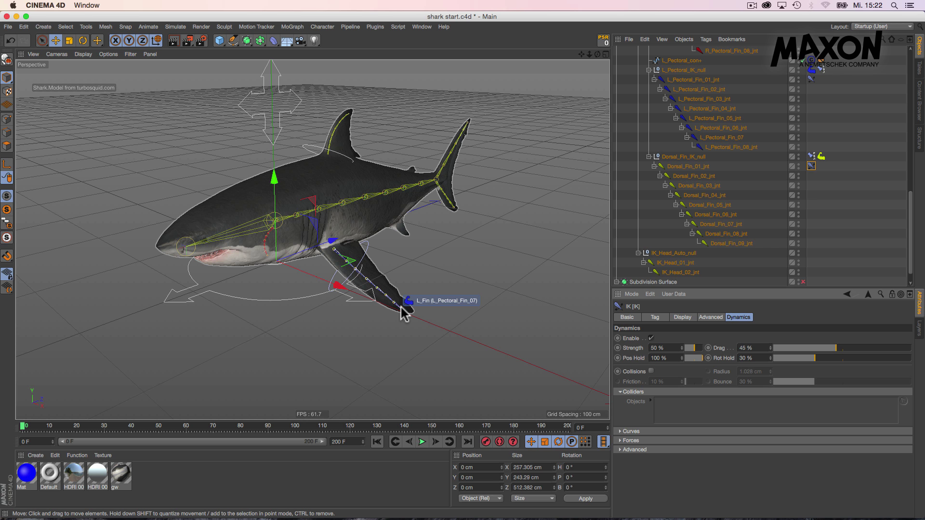
left_click(423, 442)
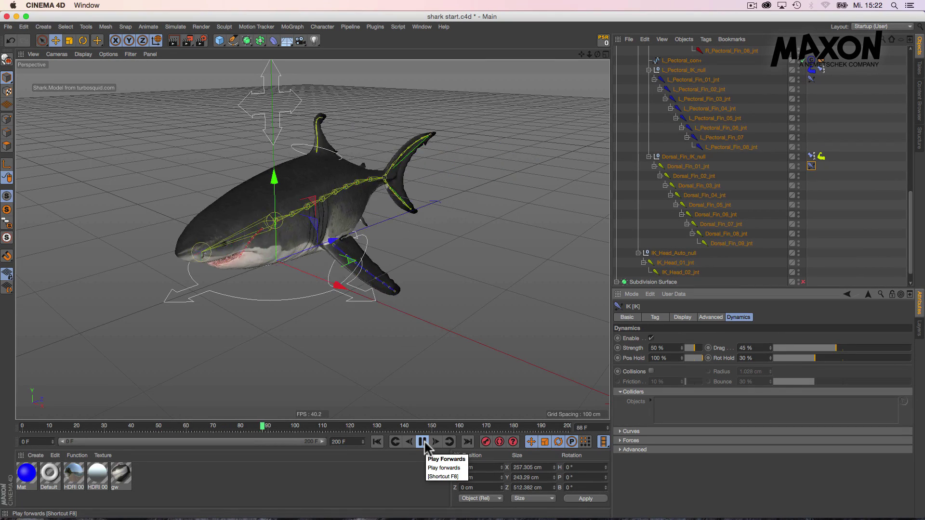
left_click(423, 442)
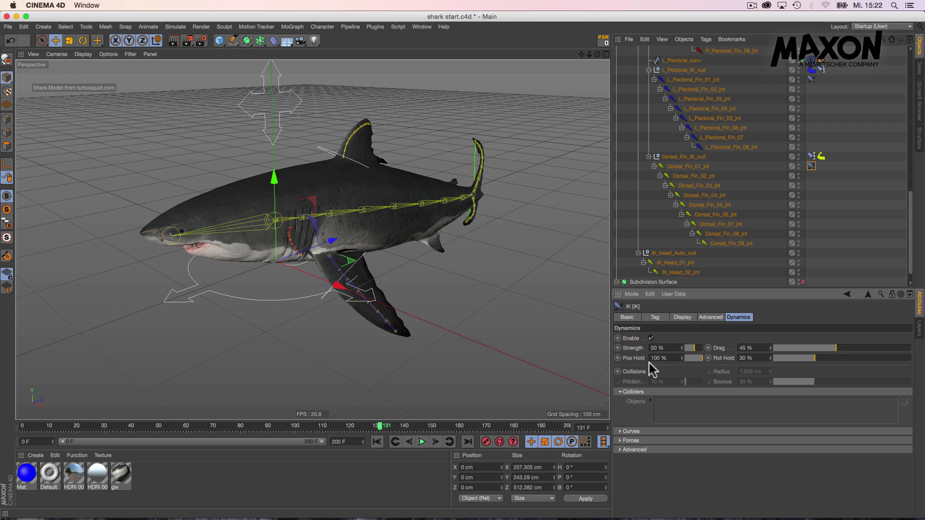
Set the dorsal fin IK tag's dynamics Strength to 100% and replay the animation from the start.
left_click_drag(671, 348, 644, 347)
type("100")
key("Return")
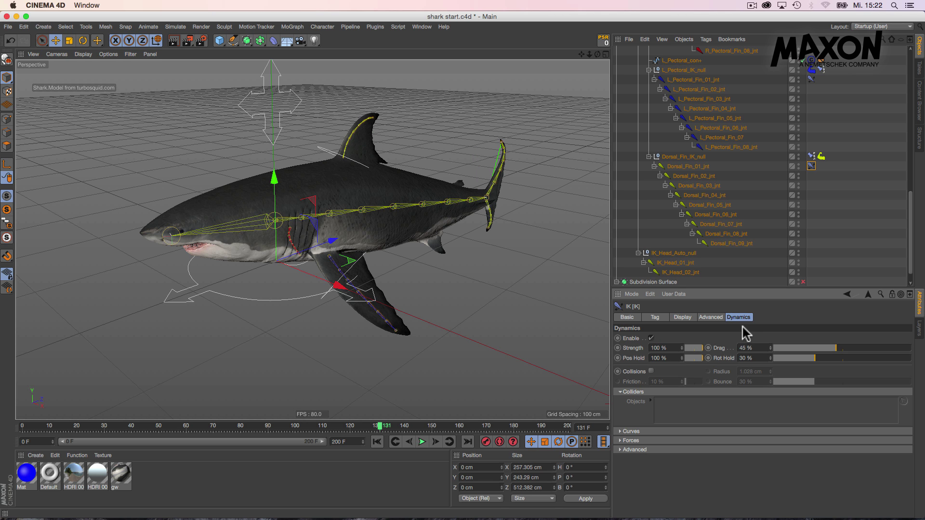
left_click(377, 442)
left_click(421, 441)
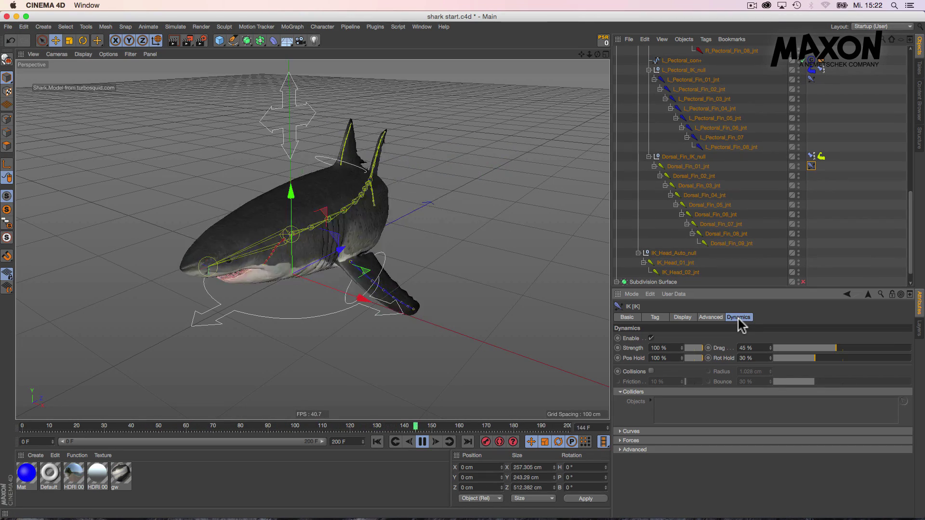
Set the Character's Object Manager display to Controllers.
scroll(725, 190, "up", 10)
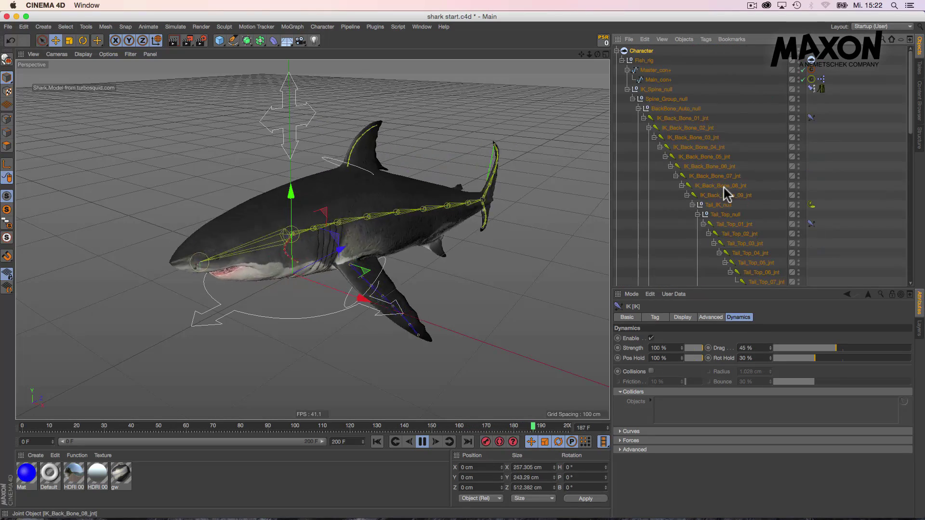
left_click(644, 50)
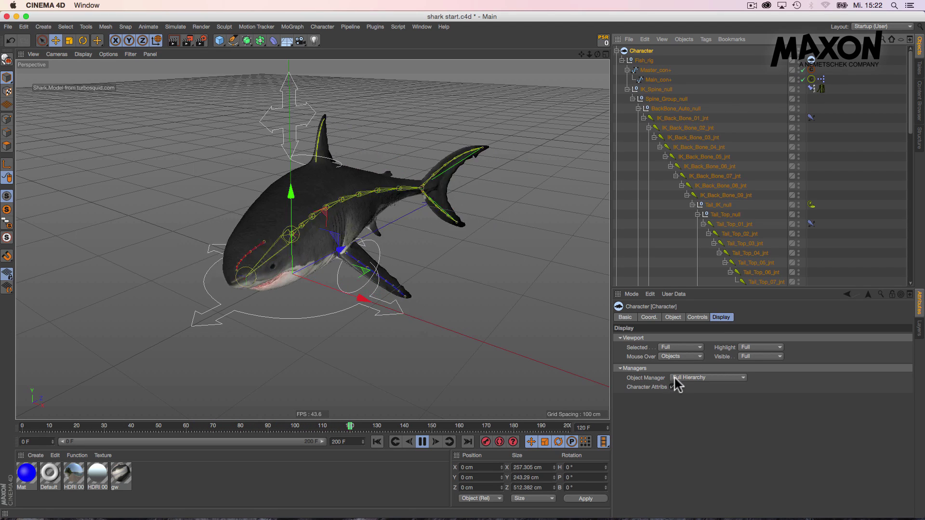
left_click(689, 378)
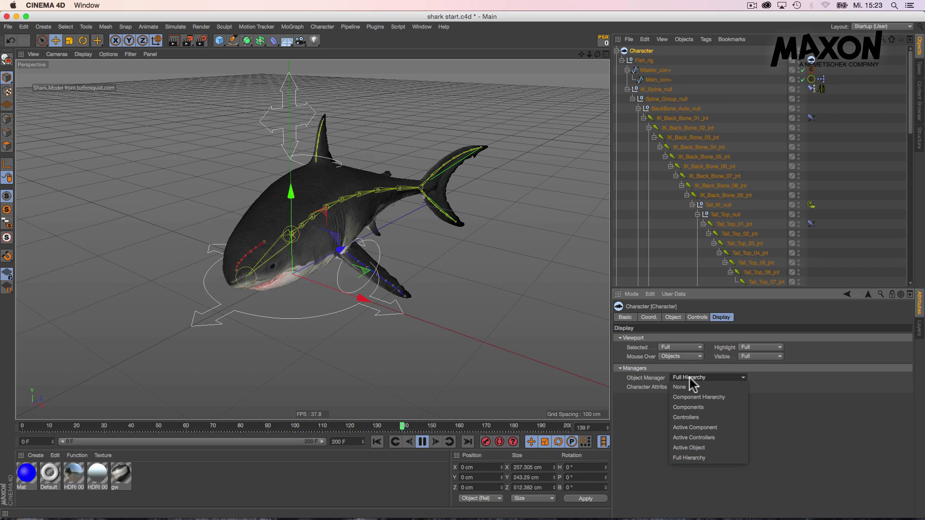
left_click(699, 417)
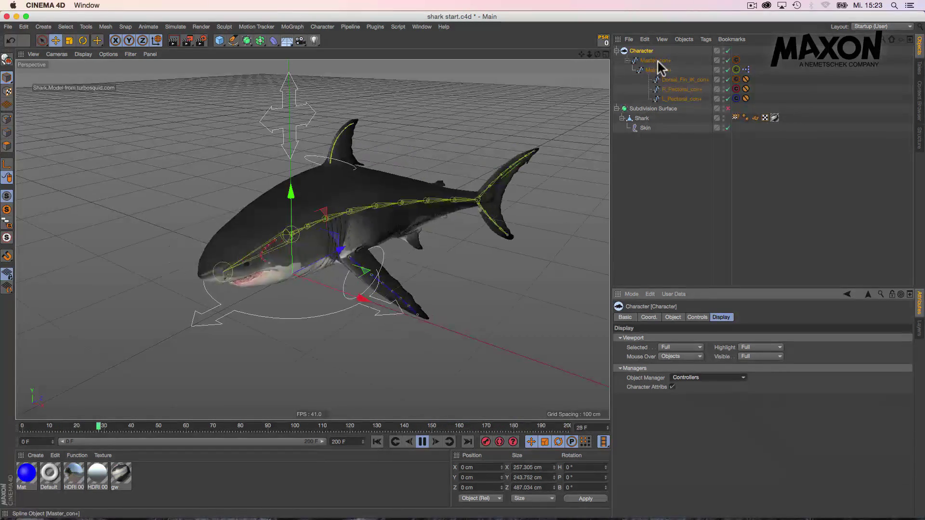
Set the Character's controls to Speed 56%, Nose Wiggle 13° and Tail Wiggle 14°, and stop playback at frame 0.
left_click(700, 320)
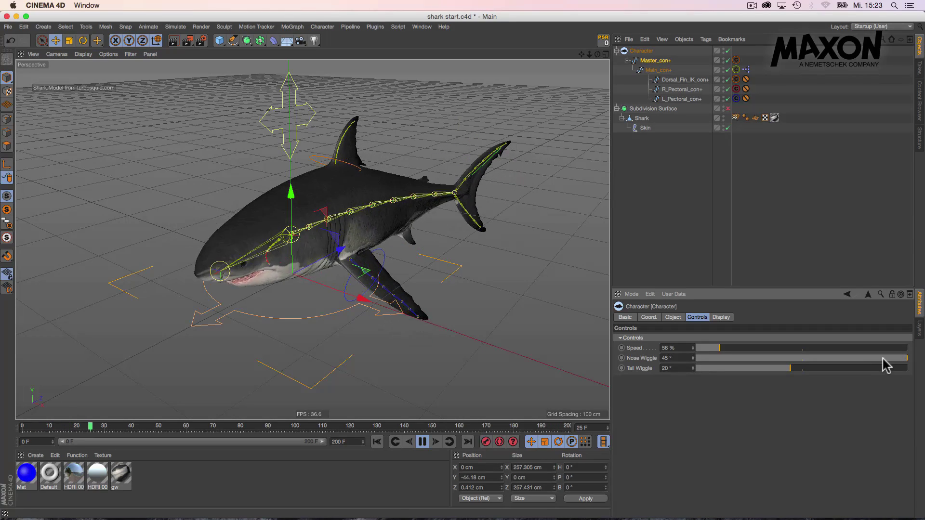
left_click(763, 368)
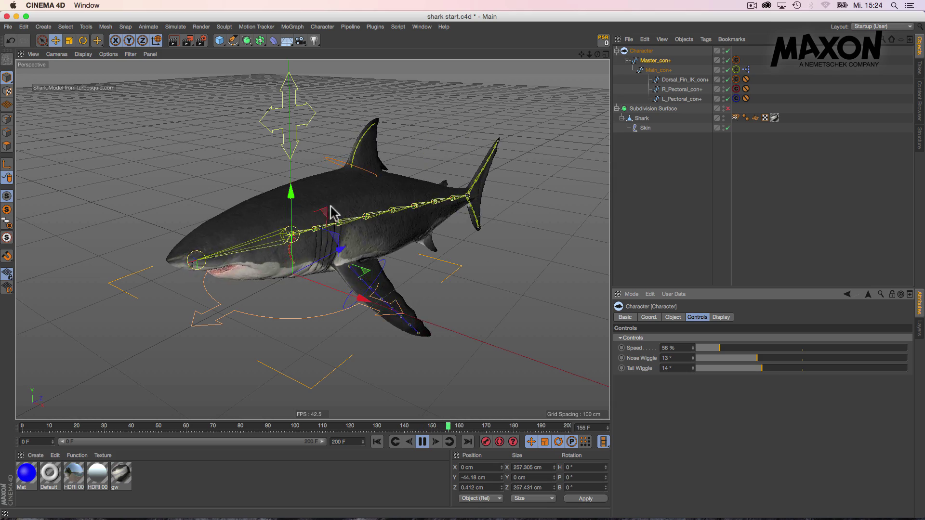
left_click_drag(395, 250, 326, 226, "alt")
right_click_drag(360, 228, 336, 236, "alt")
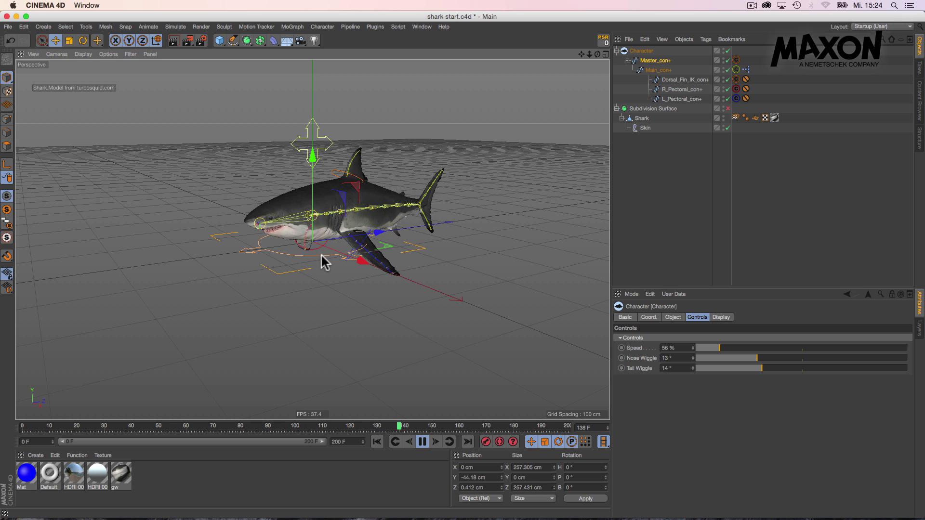
left_click(423, 442)
left_click(378, 442)
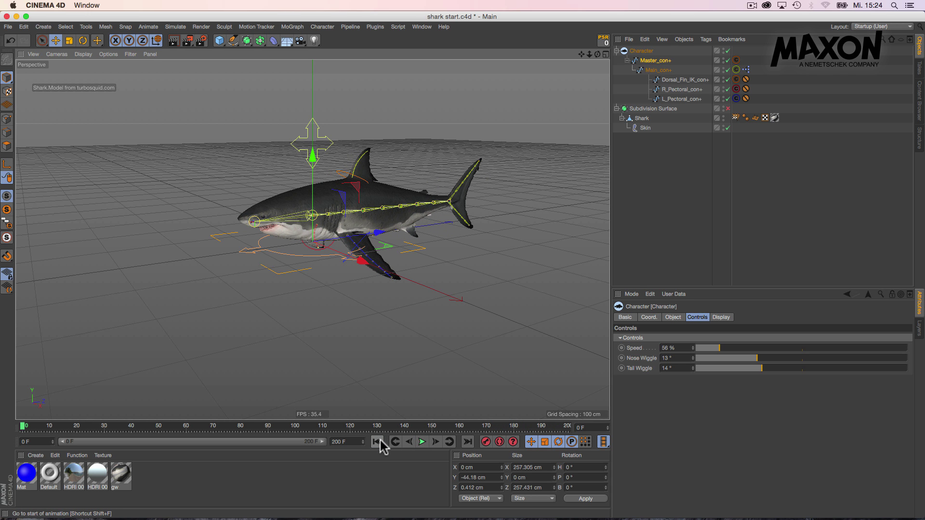
Keyframe the Main_con+ controller at frame 0, and at frame 200 after moving it forward to about -1955 cm in Z.
left_click_drag(341, 252, 518, 232, "alt")
right_click_drag(313, 240, 170, 263, "alt")
middle_click_drag(170, 262, 119, 246, "alt")
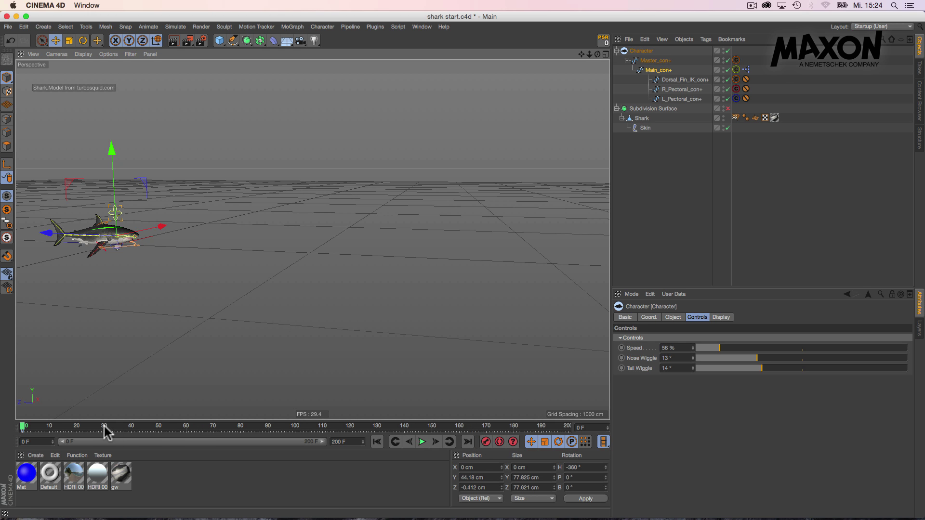
left_click(26, 430)
left_click_drag(336, 430, 473, 435)
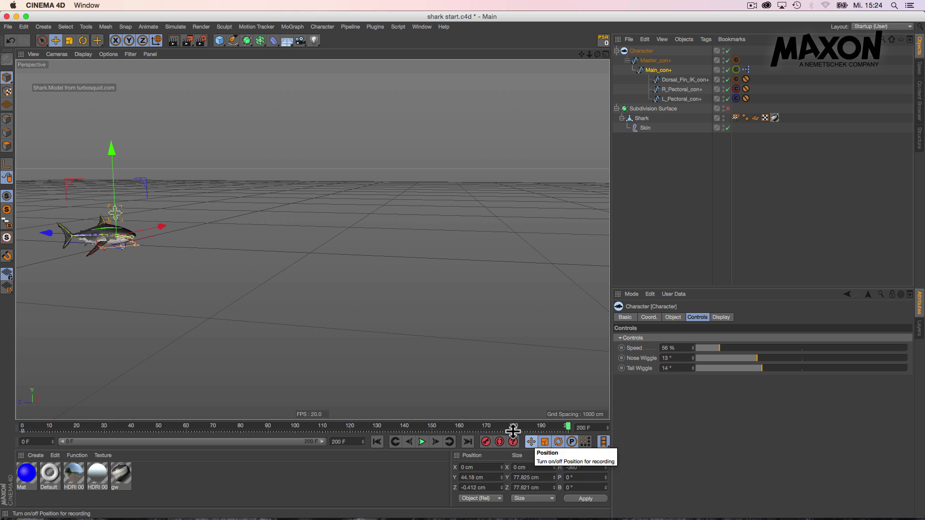
left_click_drag(46, 234, 456, 271)
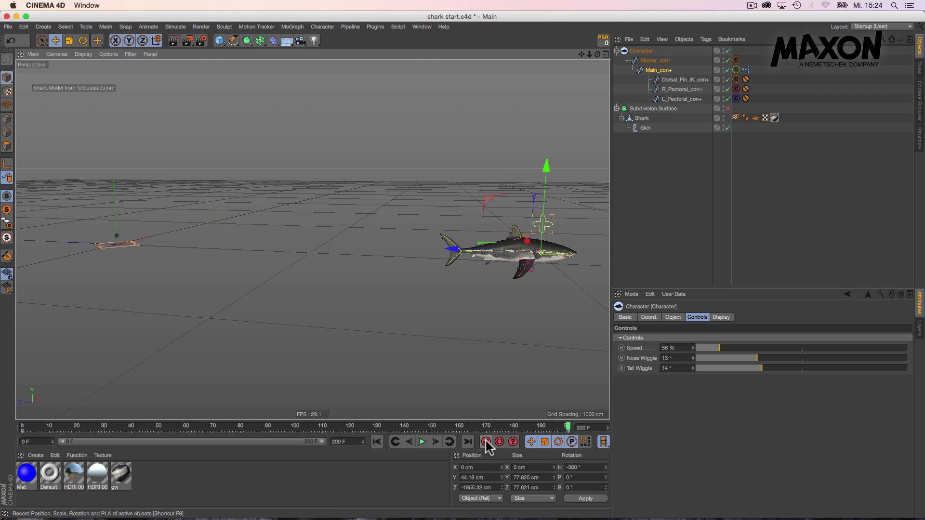
Raise Main_con+ to about 373 cm in Y at frame 100 and record a keyframe there.
left_click_drag(568, 425, 296, 427)
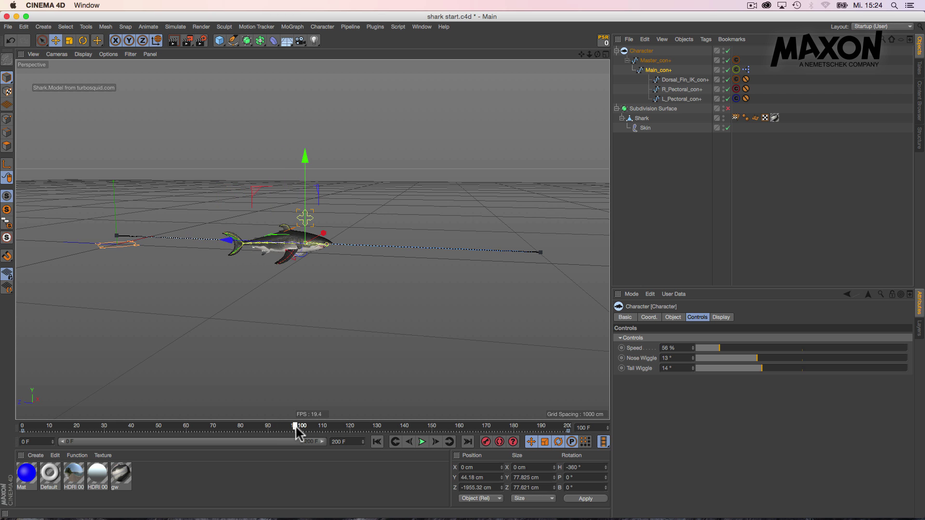
left_click_drag(305, 158, 316, 89)
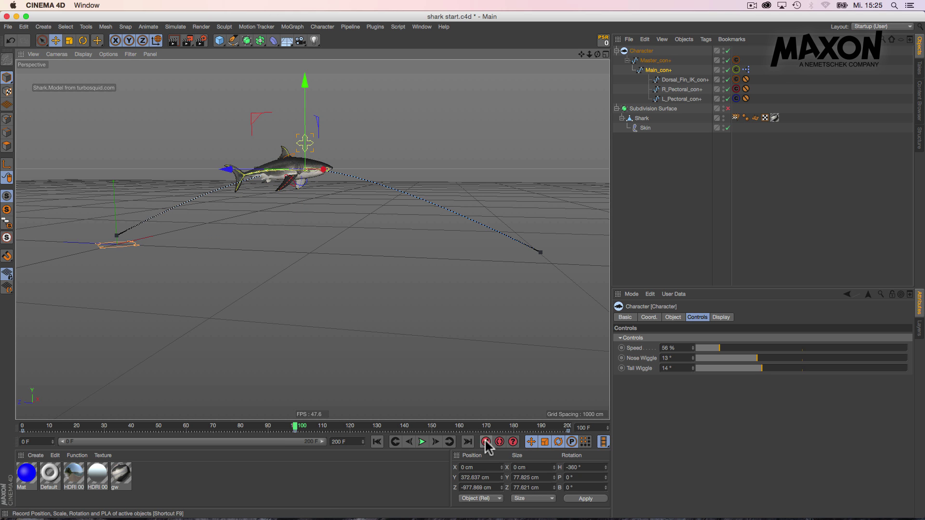
Tilt the shark's nose upward at frame 50 by rotating Main_con+ to a pitch of about -19.6°, and record a keyframe.
left_click_drag(292, 425, 159, 426)
key("r")
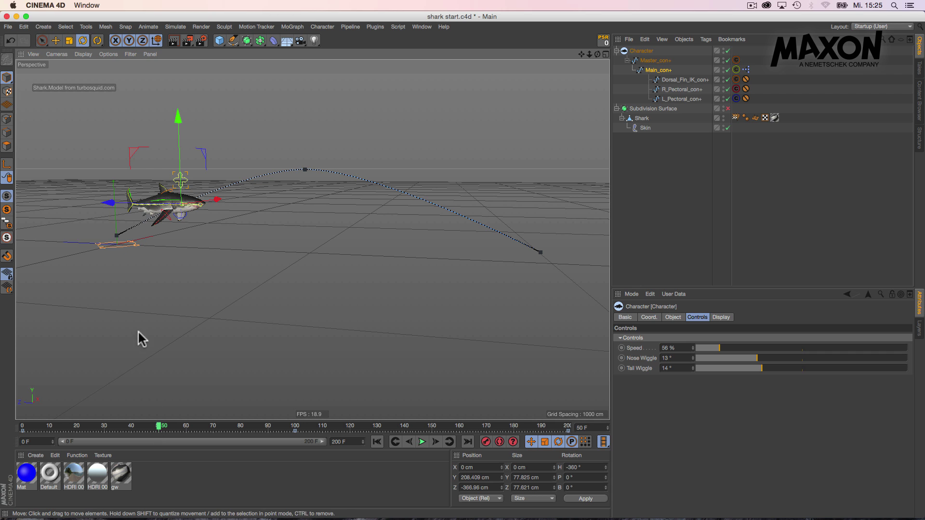
left_click_drag(219, 169, 215, 157)
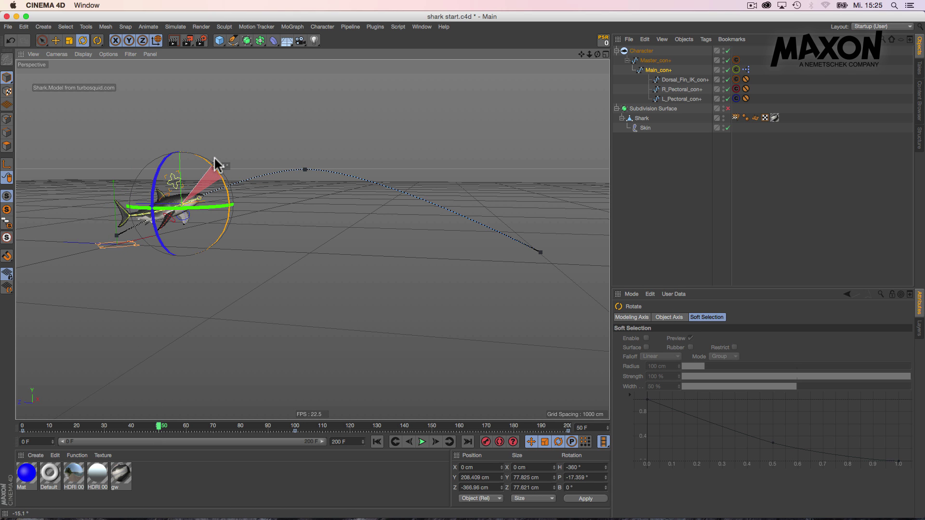
left_click(488, 441)
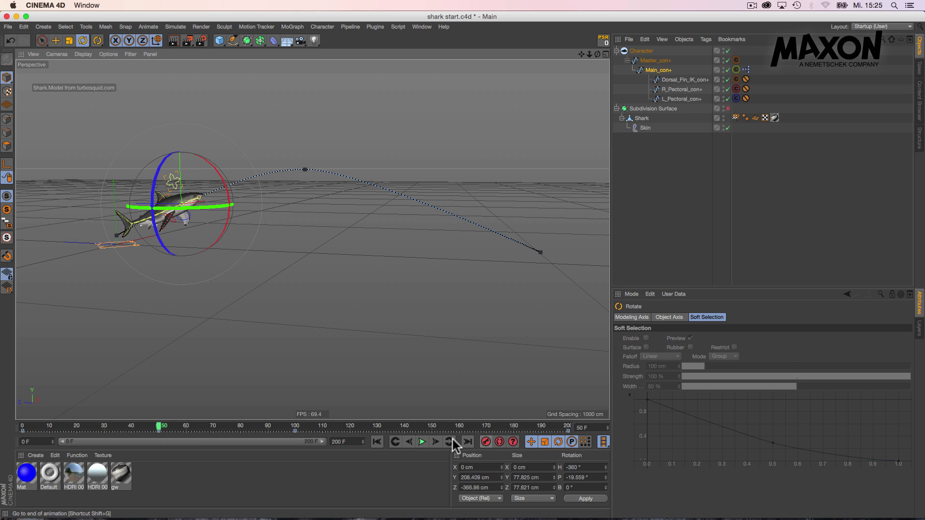
Tilt the shark's nose downward at frame 150 to a pitch of about 20.5°, record a keyframe and play the animation.
left_click_drag(420, 426, 431, 425)
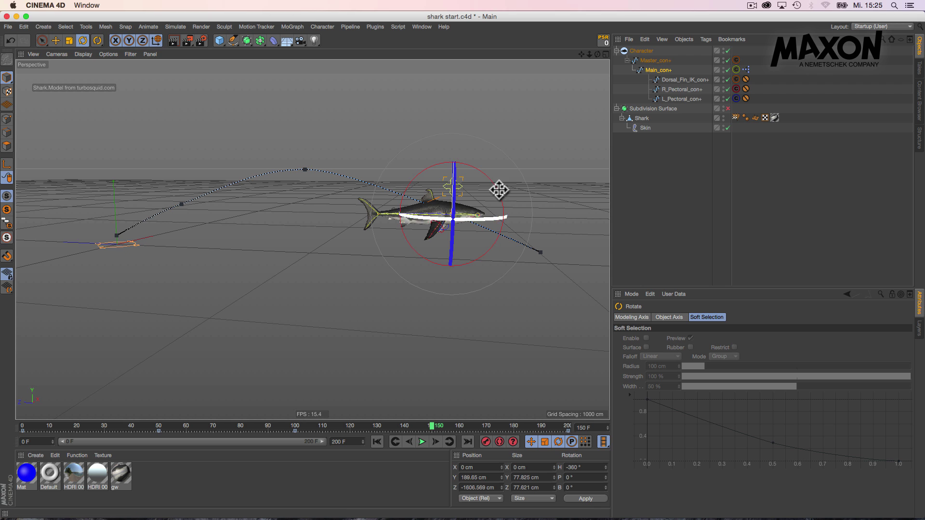
left_click_drag(498, 191, 507, 208)
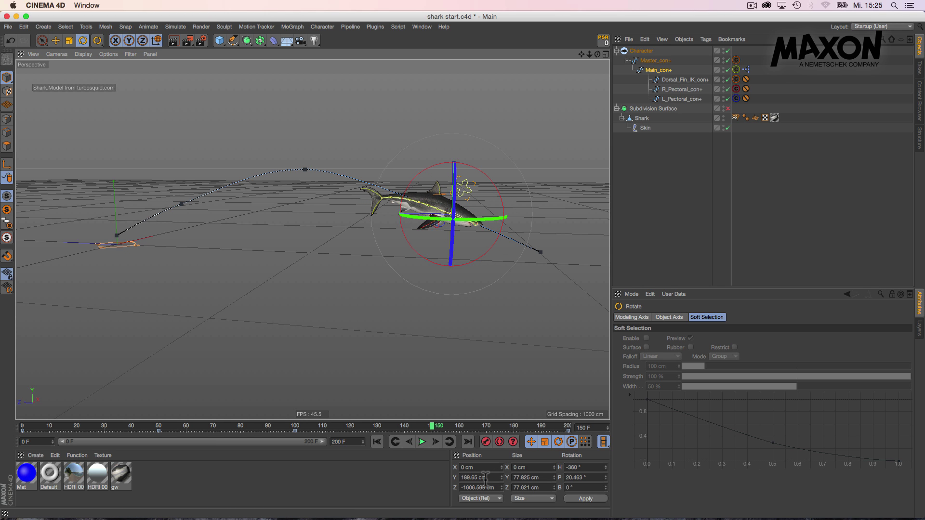
left_click(422, 442)
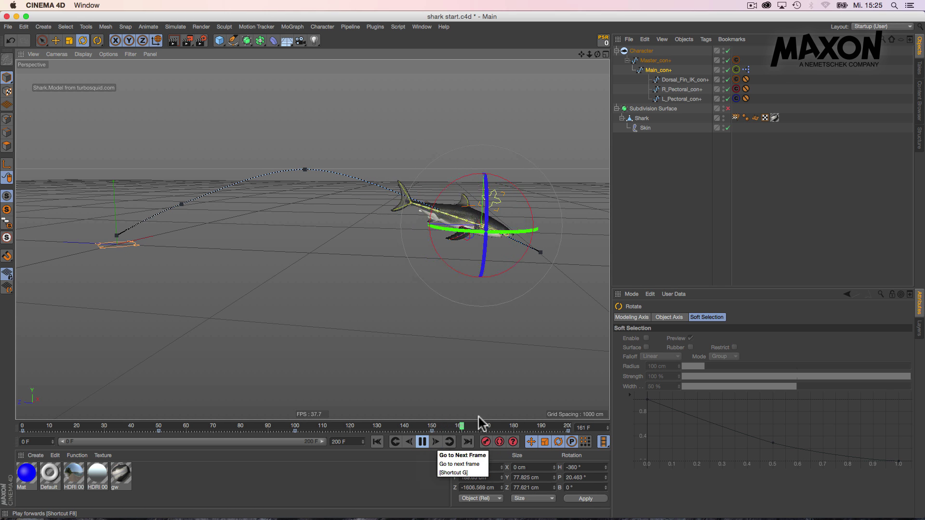
Limit the Character object's Visible viewport display to Controllers and stop the playback.
left_click(645, 235)
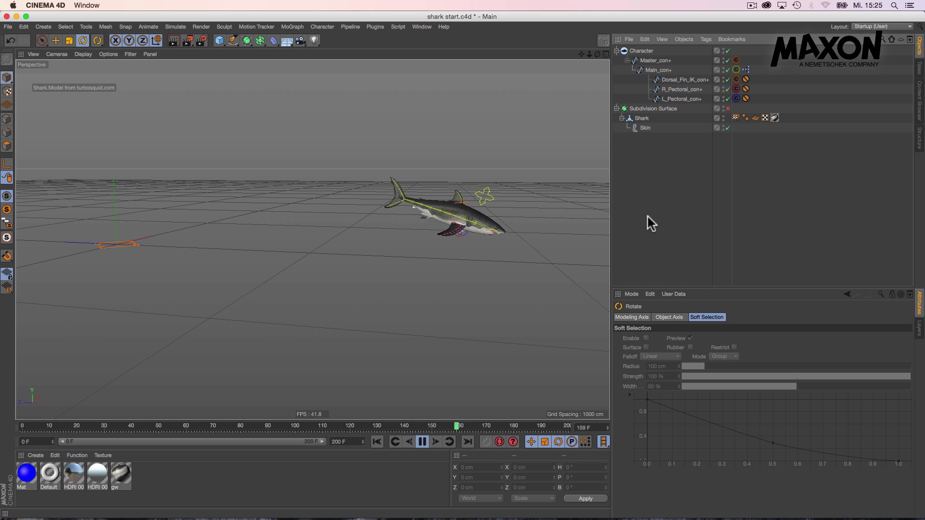
left_click(643, 51)
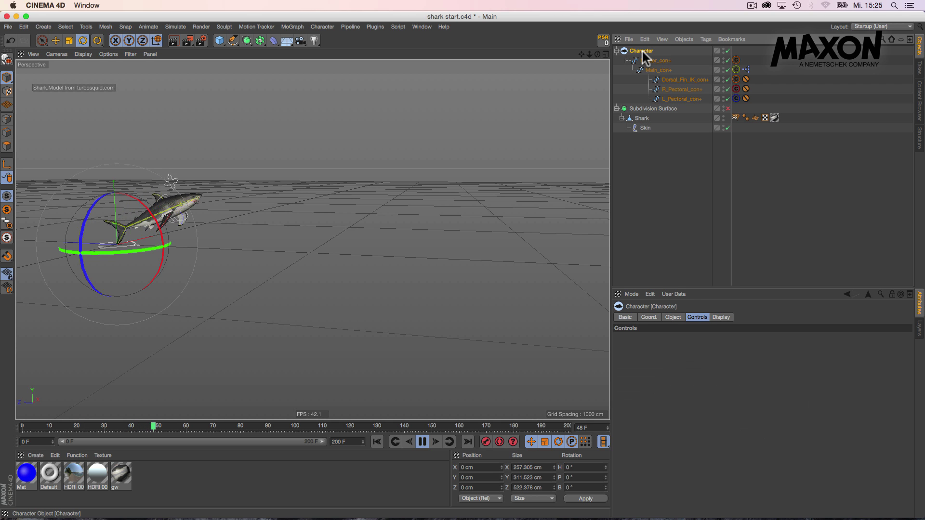
left_click(726, 317)
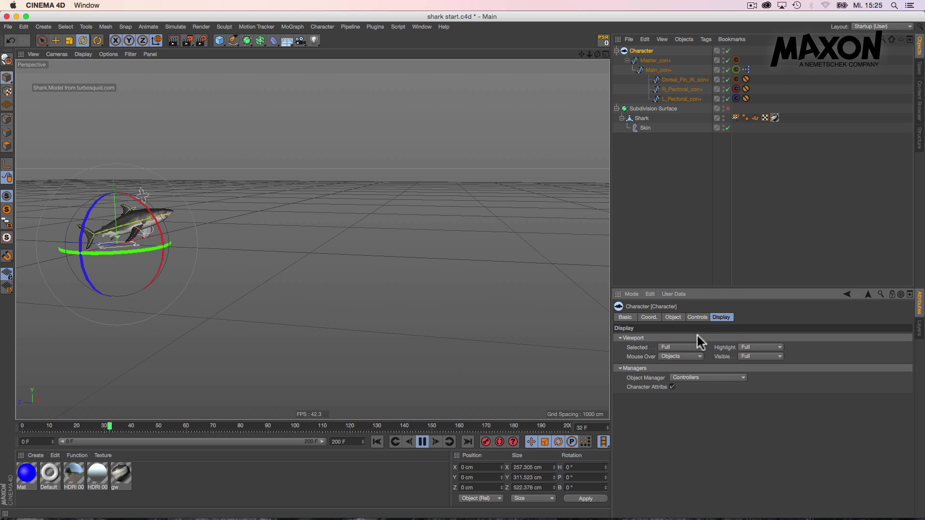
left_click(753, 356)
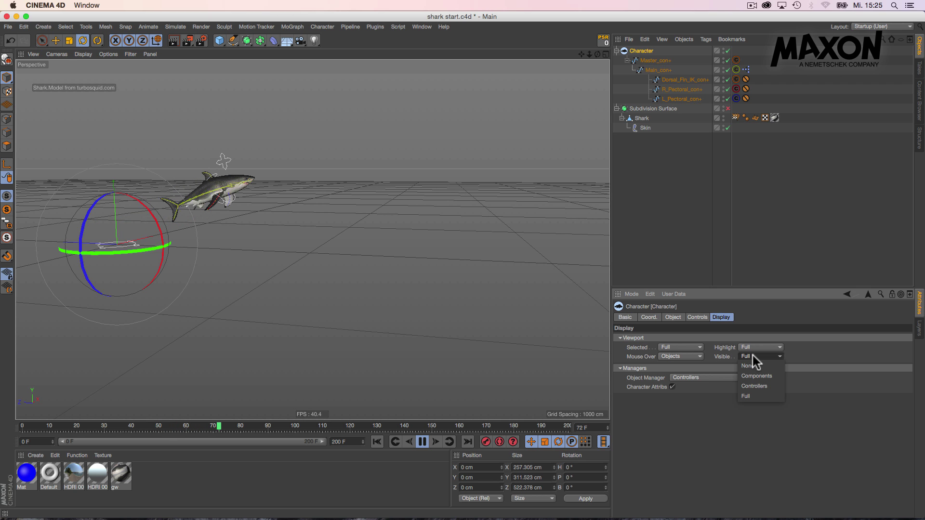
left_click(770, 386)
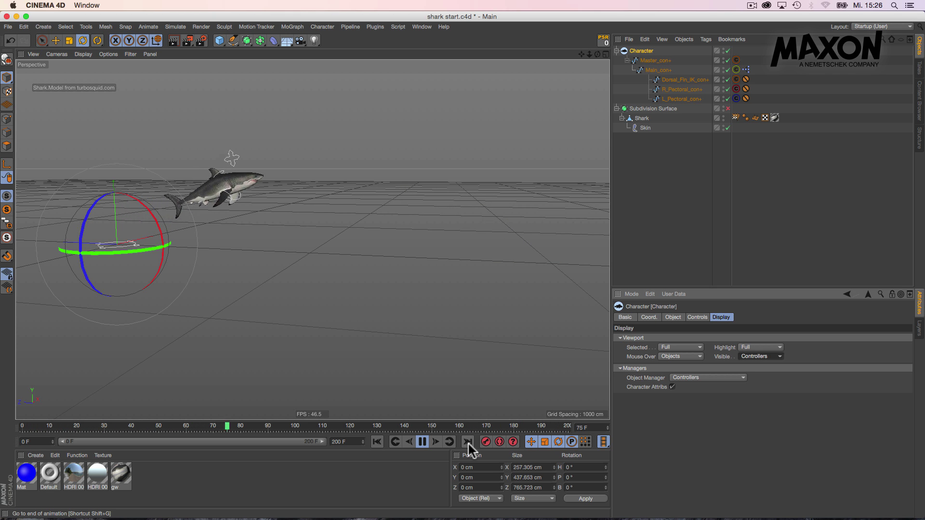
left_click(423, 442)
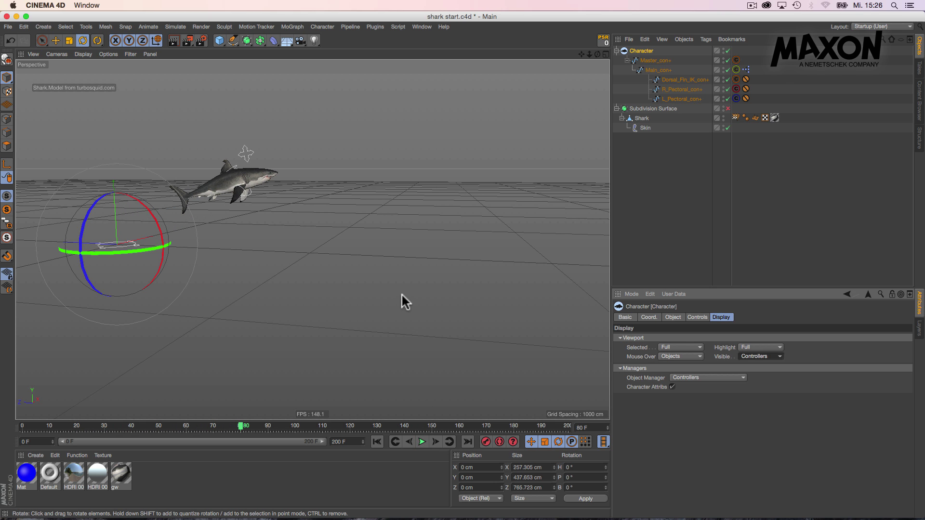
Switch to the open project spider_CMotion_start.c4d, play its timeline briefly and return to frame 0.
key("v")
mouse_move(403, 316)
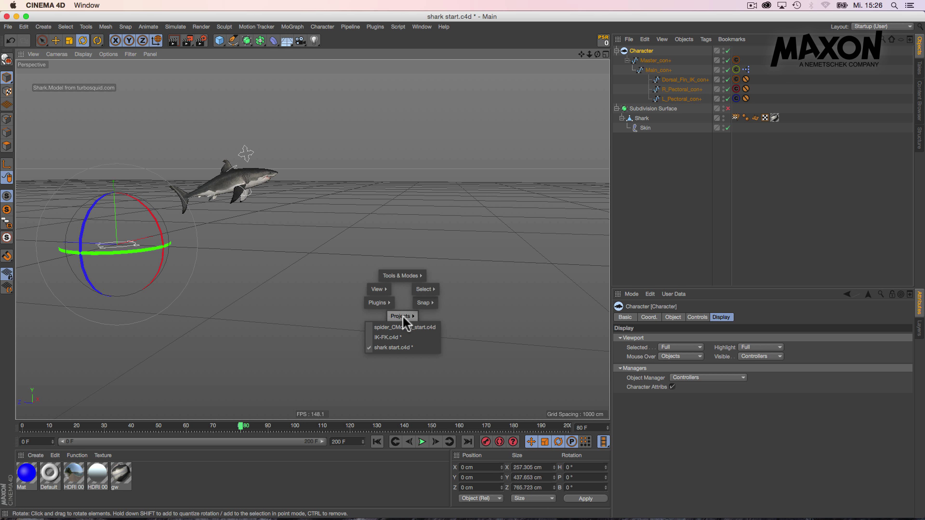
left_click(406, 327)
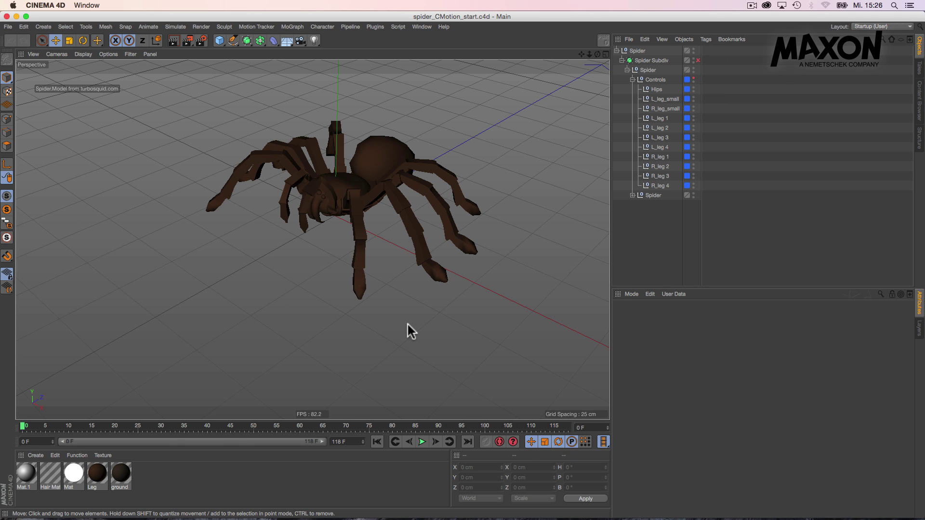
left_click_drag(369, 230, 364, 193, "alt")
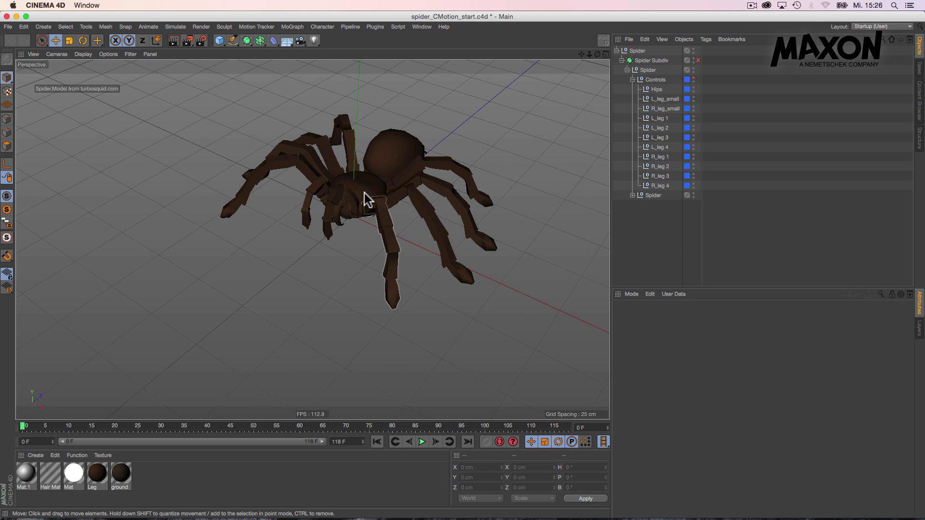
left_click(422, 442)
left_click(376, 441)
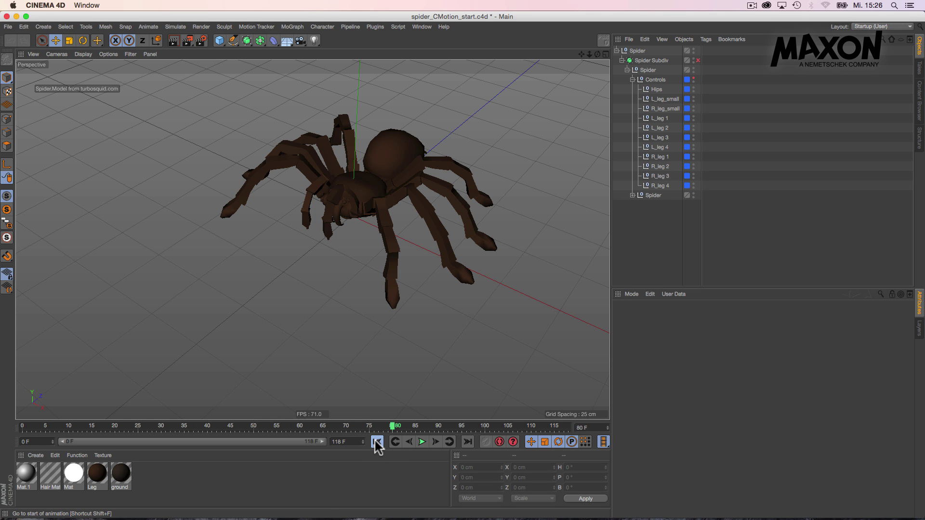
mouse_move(383, 184)
left_mouse_down("alt")
mouse_move(363, 169)
mouse_move(367, 185)
left_mouse_up("alt")
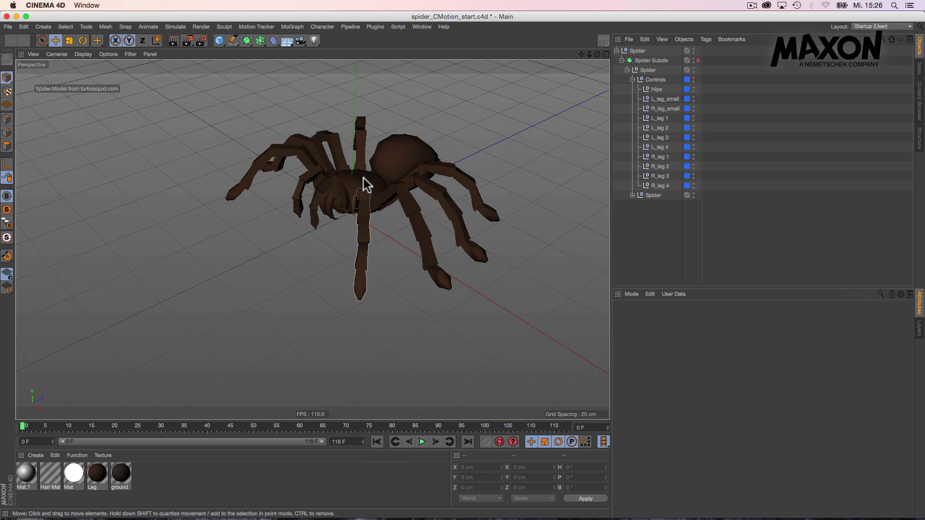
Test the spider rig by moving the Hips, L_leg 1 and L_leg 2 controls, undoing each move.
left_click(656, 89)
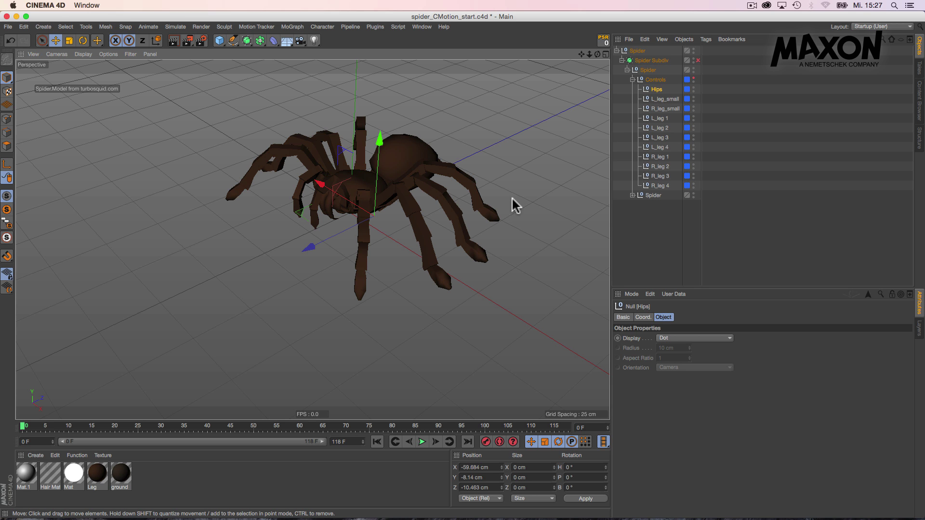
key("e")
left_click_drag(398, 231, 398, 211)
key("super+z")
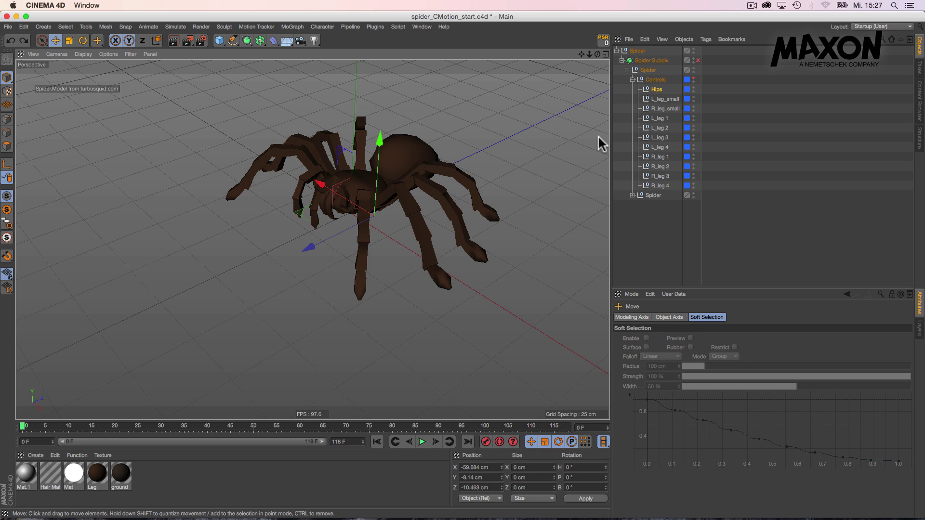
left_click(658, 119)
left_click_drag(398, 320, 429, 267)
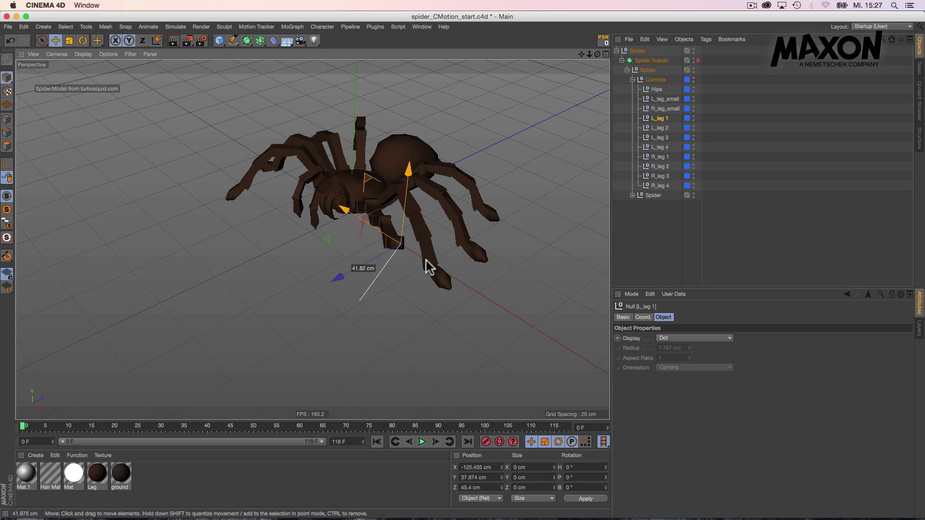
left_click(660, 127)
left_click_drag(435, 256, 501, 241)
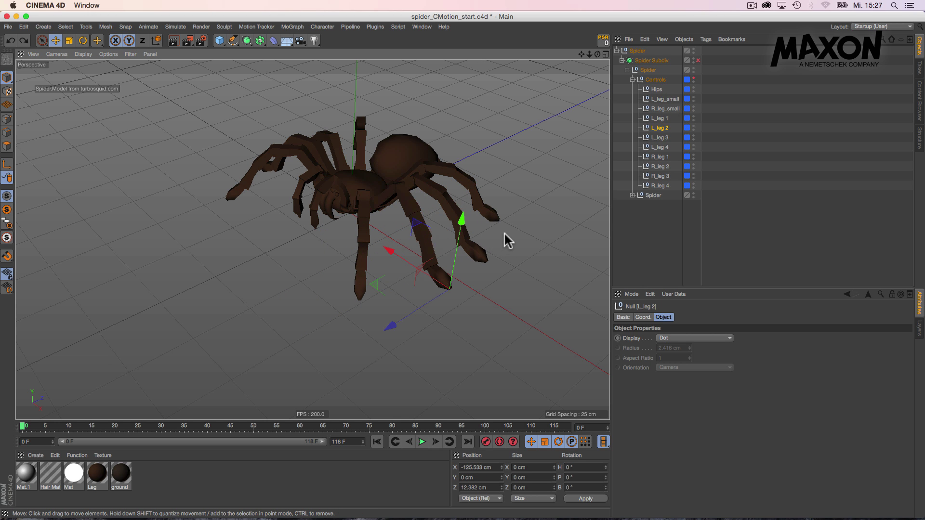
Add and enable a CMotion object, and keep its attributes locked in view with more room for them.
middle_click_drag(426, 202, 446, 216, "alt")
left_click_drag(453, 221, 455, 210, "alt")
middle_click_drag(455, 211, 478, 201, "alt")
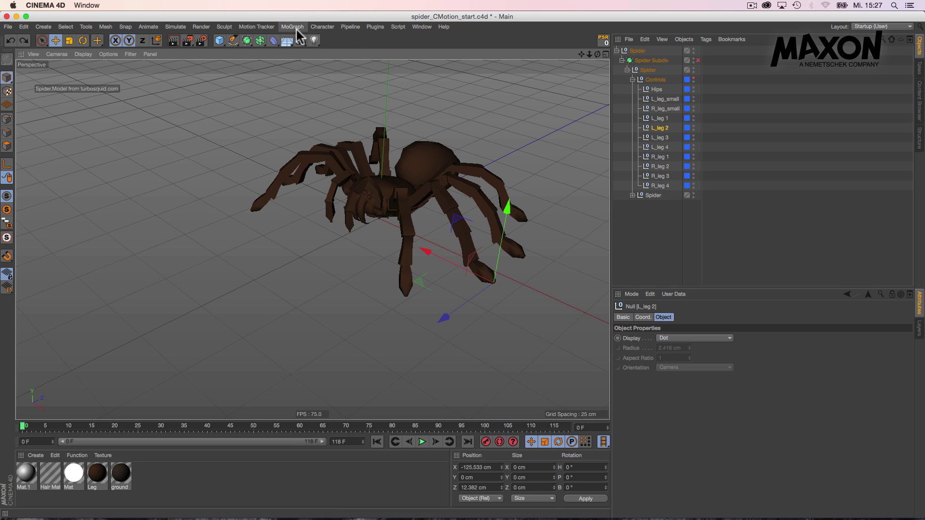
left_click(322, 27)
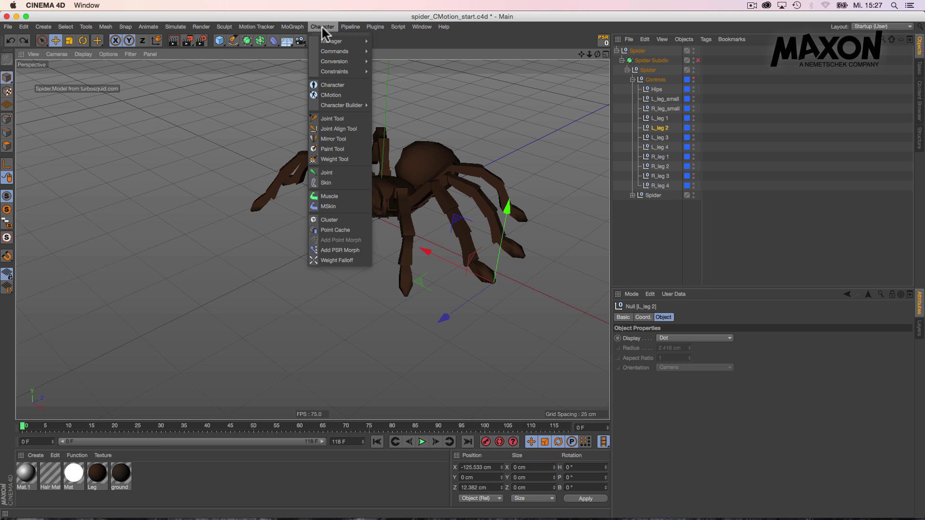
left_click(340, 94)
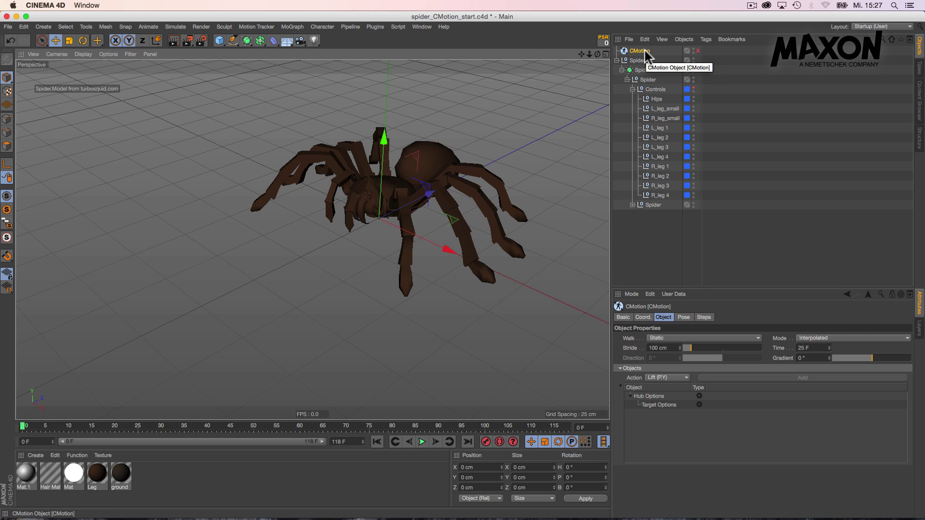
left_click(698, 51)
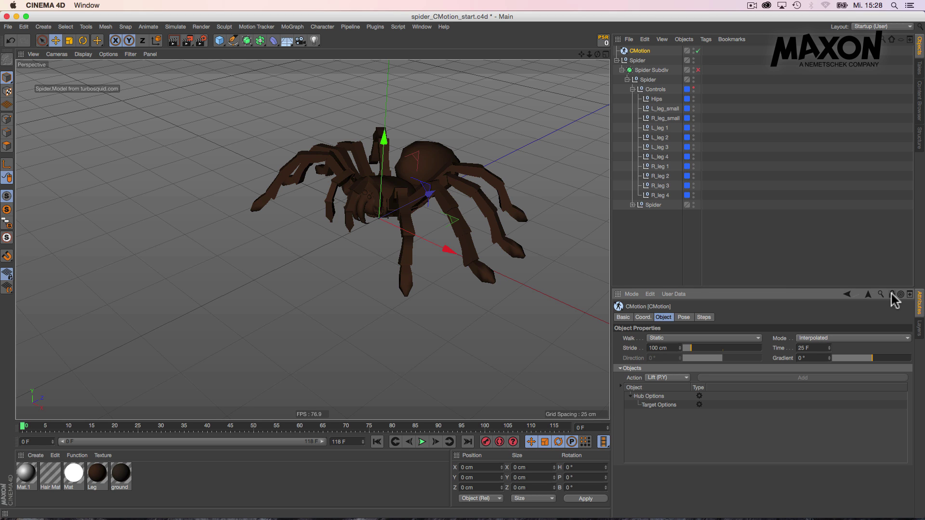
left_click_drag(805, 287, 805, 217)
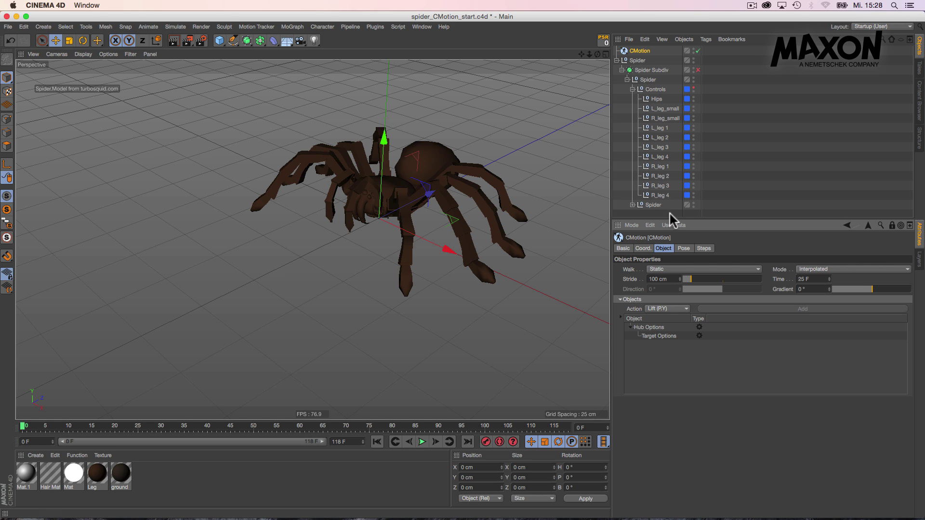
Add Hips to CMotion's Objects list and place all leg controls from L_leg_small to R_leg 4 beneath it.
left_click(655, 97)
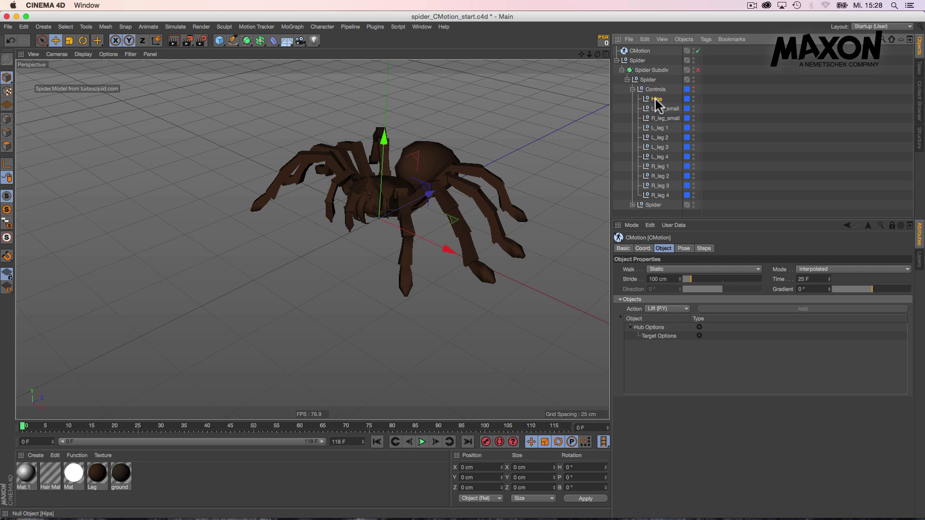
left_click_drag(672, 215, 675, 357)
left_click(656, 109)
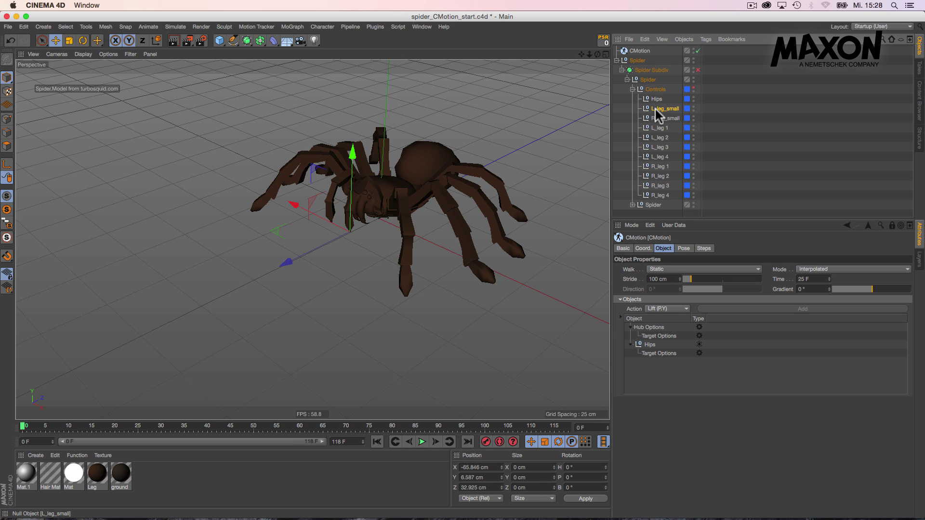
left_click(661, 195, "shift")
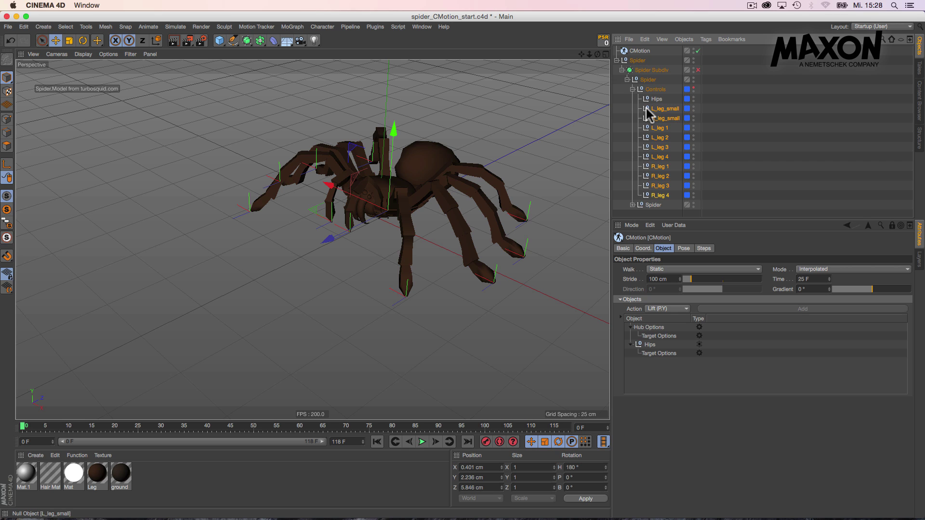
left_click_drag(646, 109, 653, 343)
left_click_drag(651, 347, 651, 347)
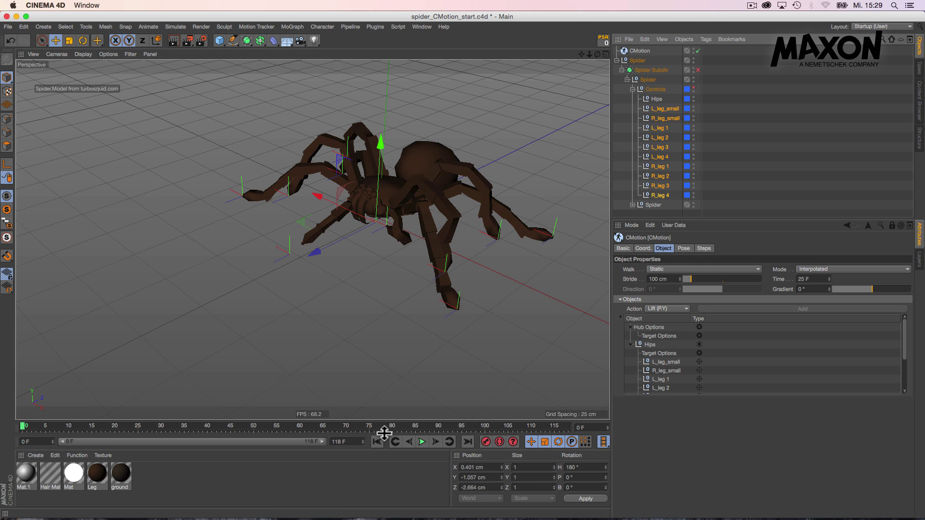
Play the walk cycle and set CMotion's Stride to 40 cm and Time to 20 F.
left_click(423, 442)
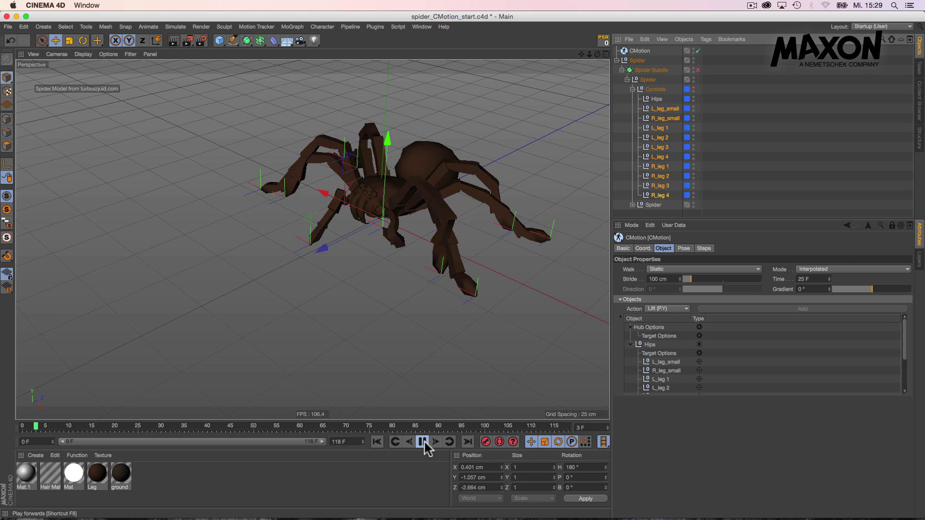
left_click(740, 157)
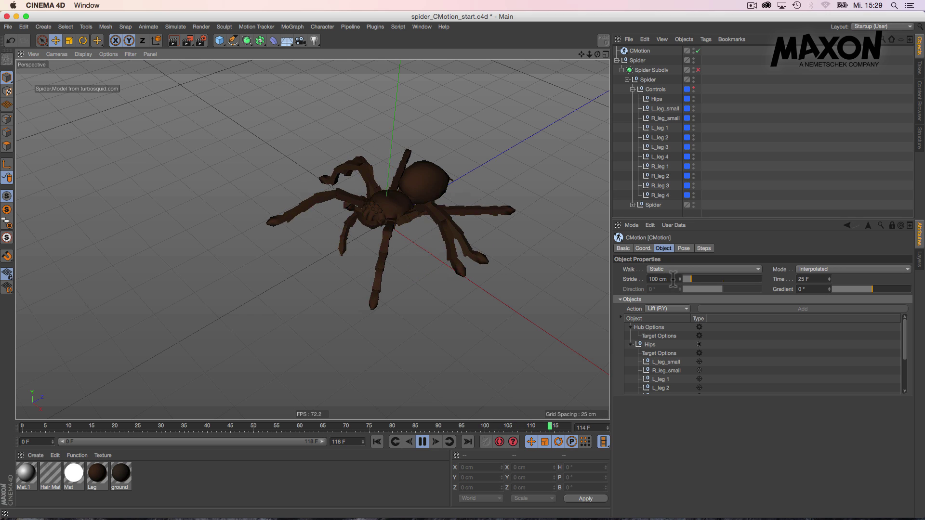
left_click(646, 279)
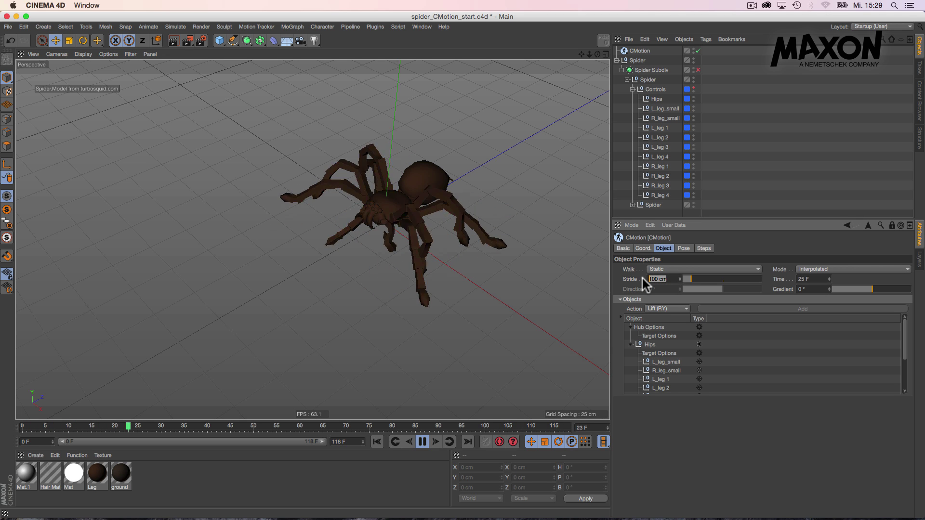
type("40")
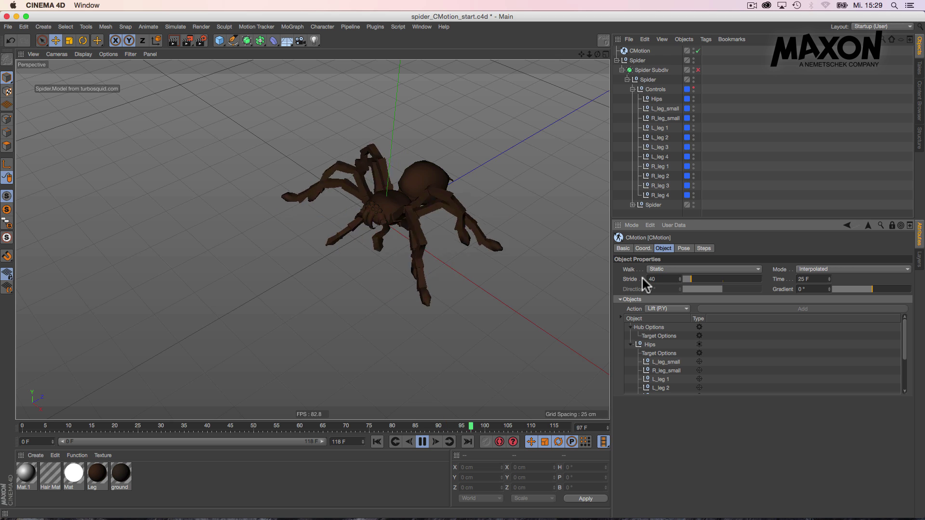
key("Return")
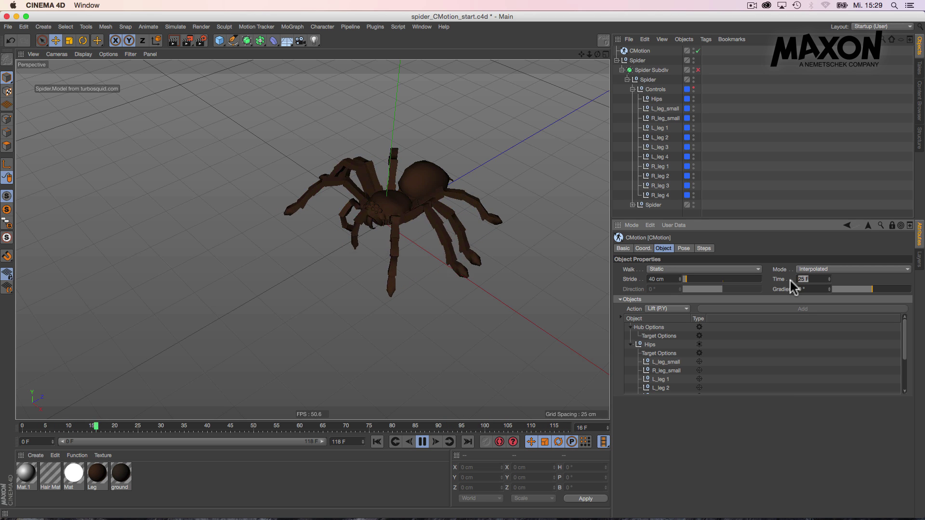
double_click(818, 279)
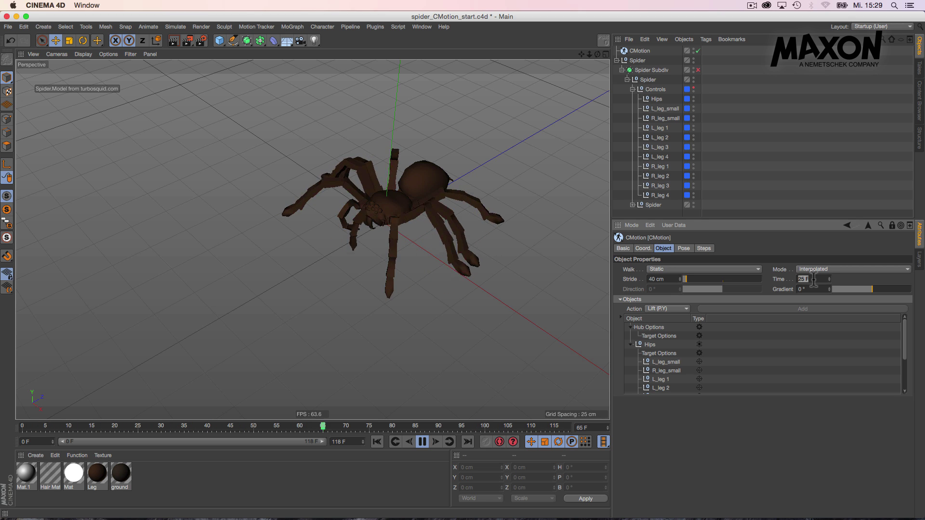
type("20")
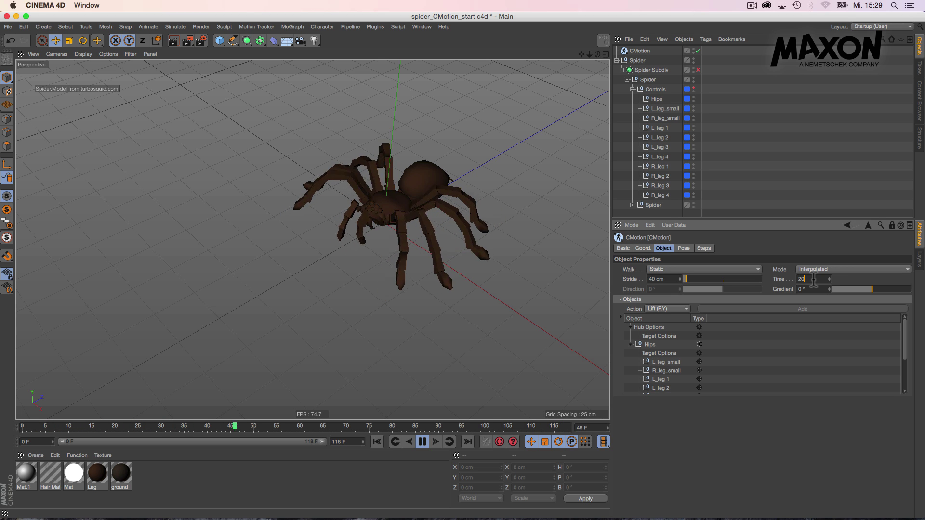
key("Return")
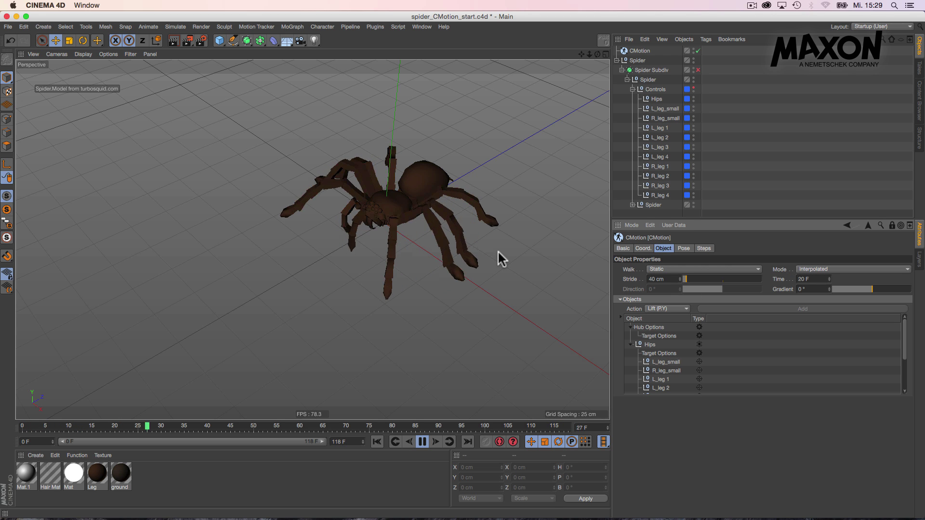
Set the Driver of L_leg_small and R_leg_small to Hub in CMotion's Objects list.
left_click_drag(442, 241, 403, 227, "alt")
mouse_move(403, 227)
right_mouse_down("alt")
mouse_move(435, 217)
mouse_move(413, 217)
right_mouse_up("alt")
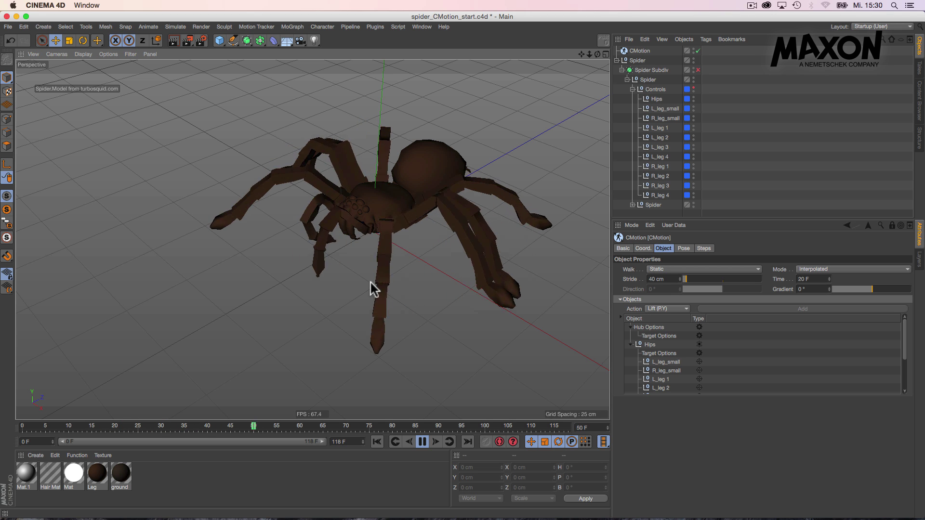
left_click(662, 361)
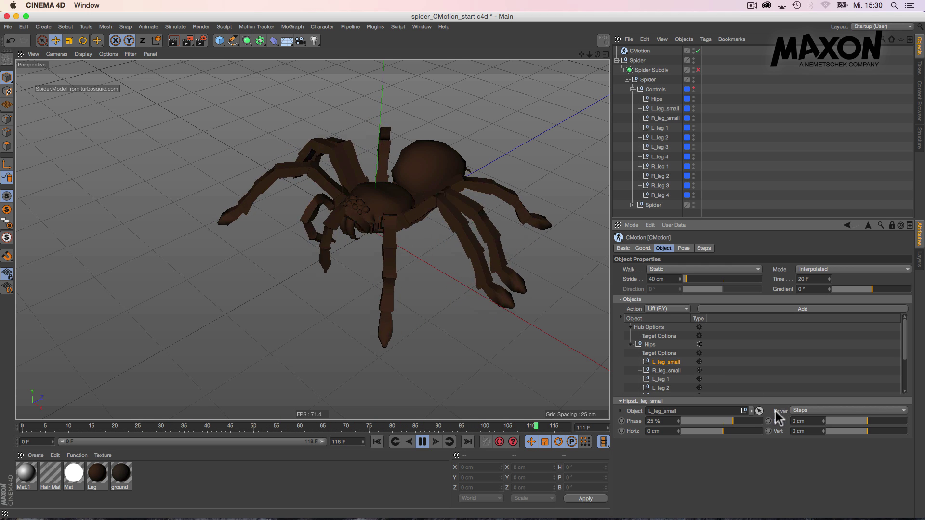
left_click(815, 412)
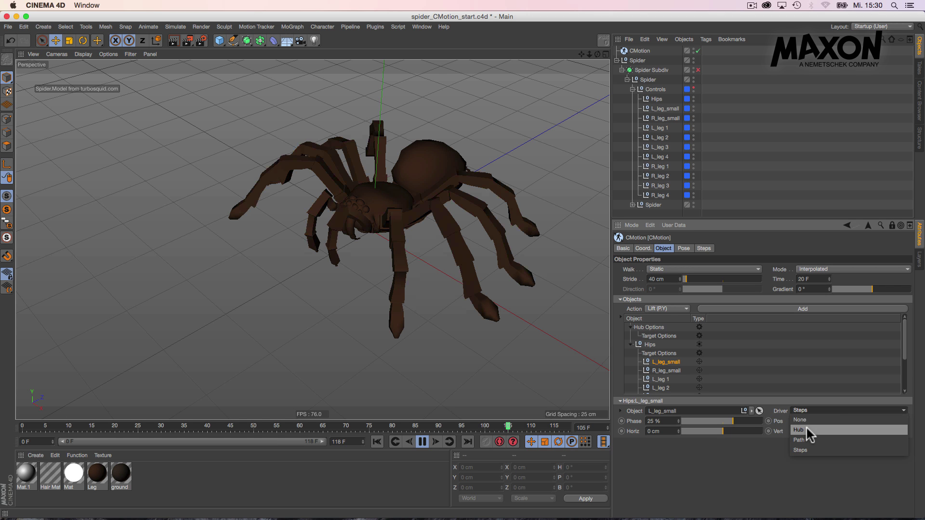
left_click(806, 427)
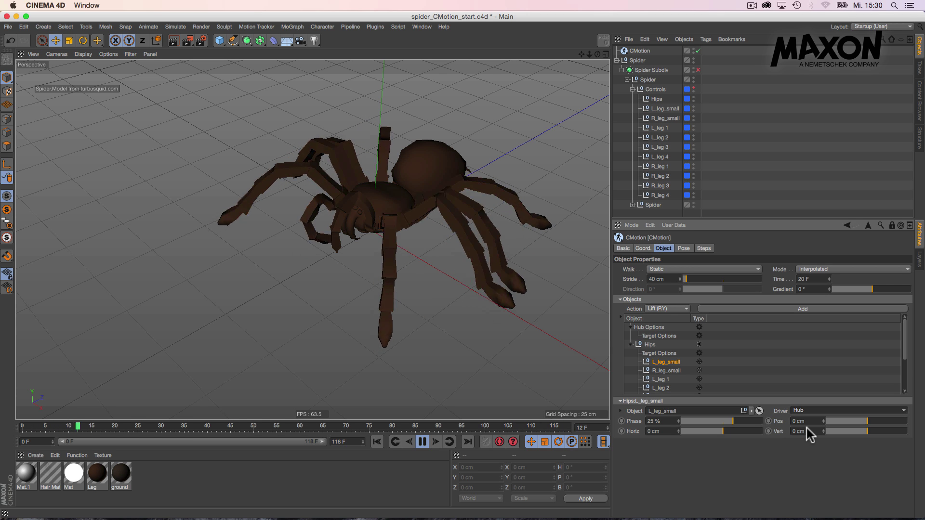
left_click(671, 372)
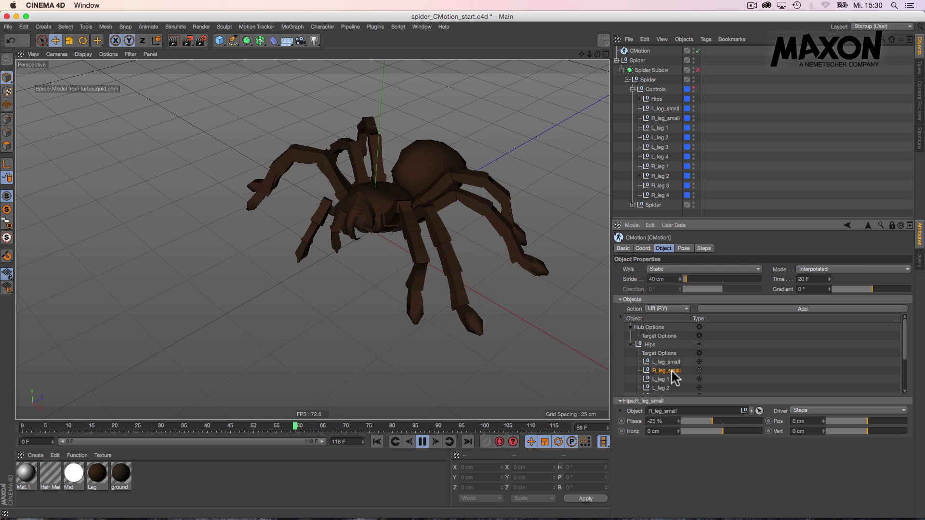
left_click(808, 410)
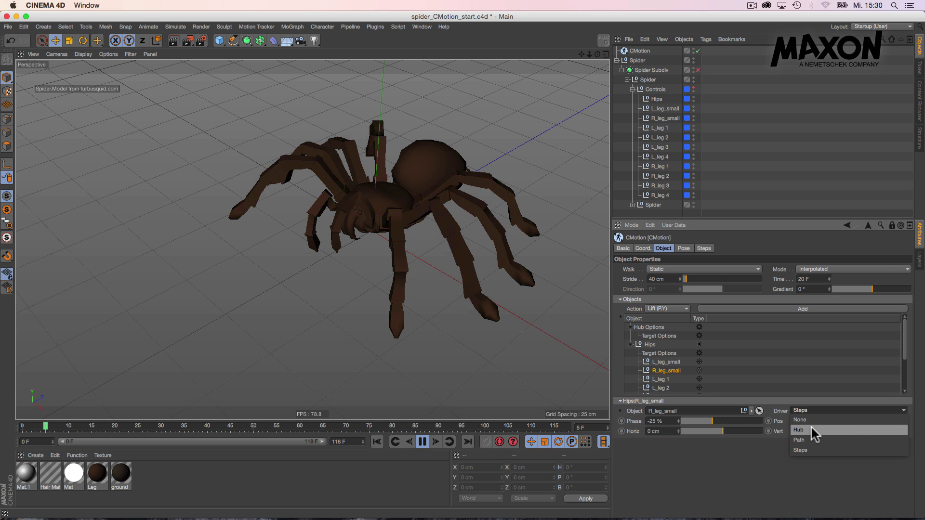
left_click(811, 429)
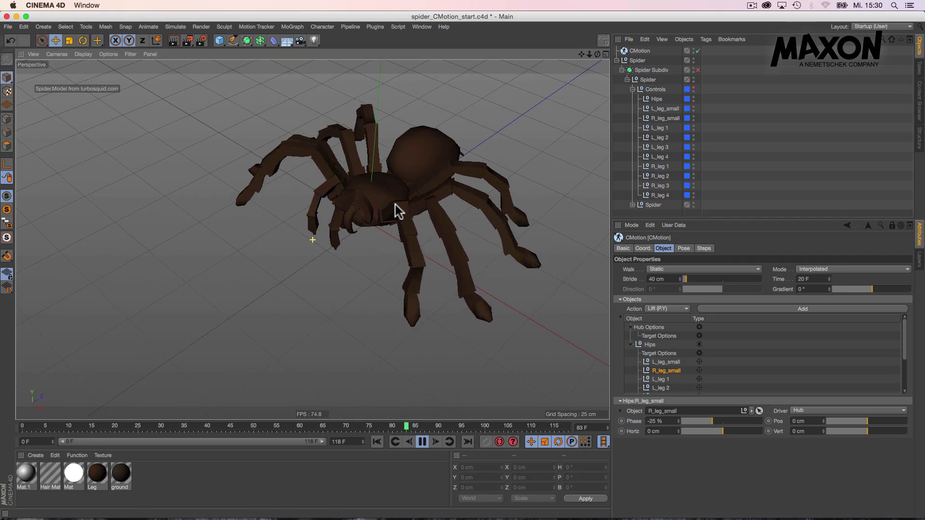
left_click_drag(408, 222, 411, 212, "alt")
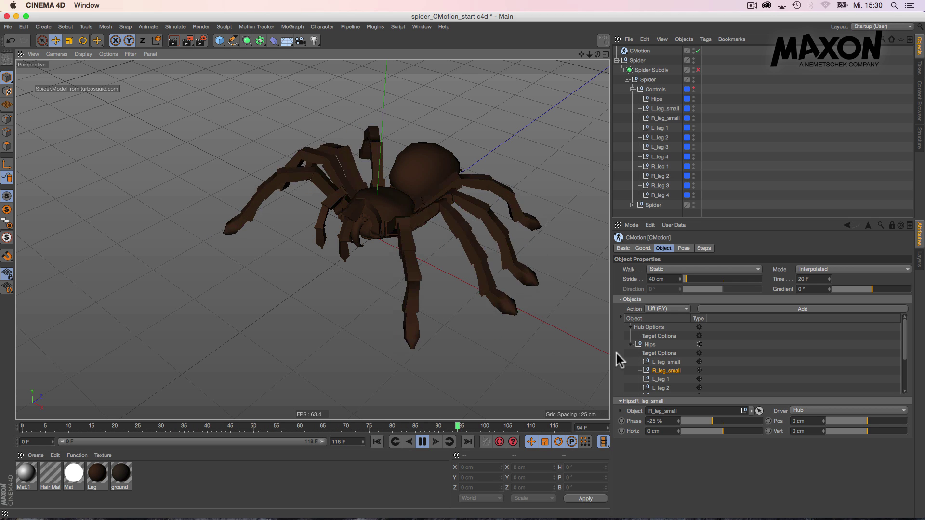
Add a Lift (P.Y) action to Hips in CMotion's Objects list and open the action's settings.
left_click(649, 345)
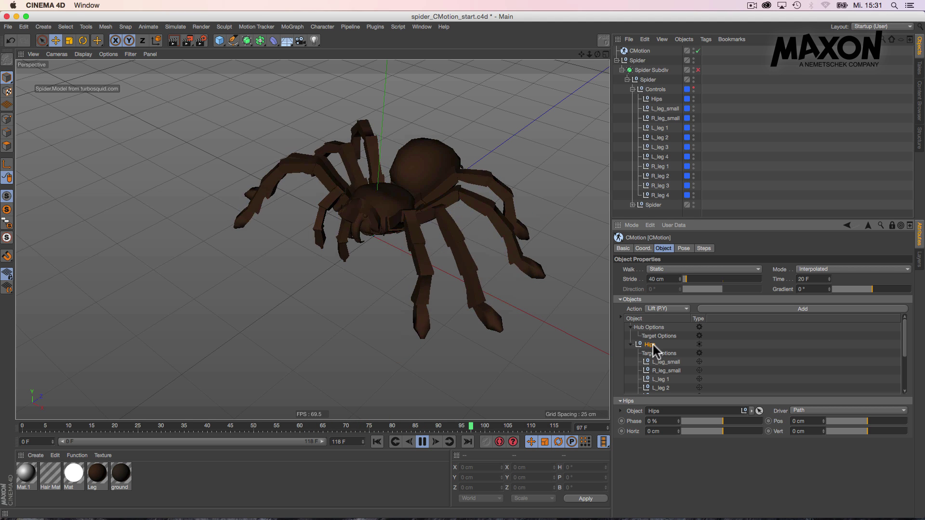
scroll(668, 354, "down", 3)
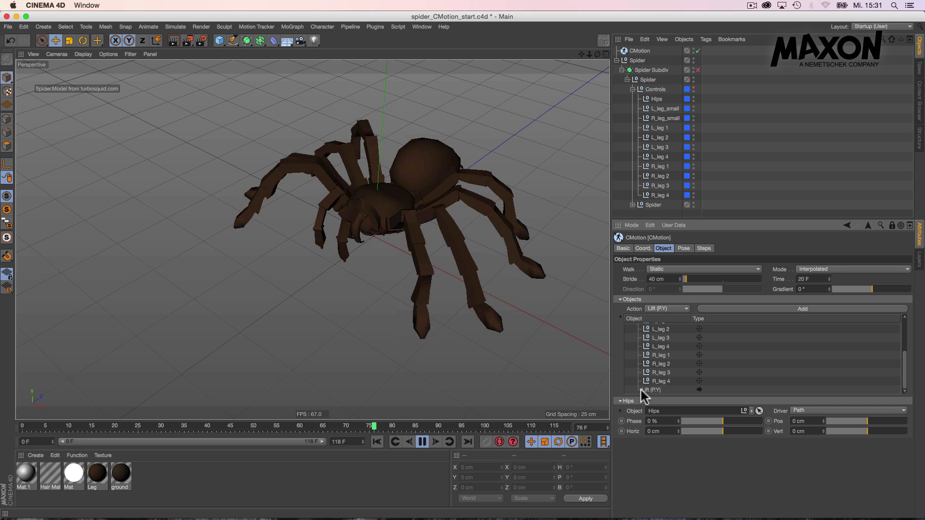
left_click(654, 389)
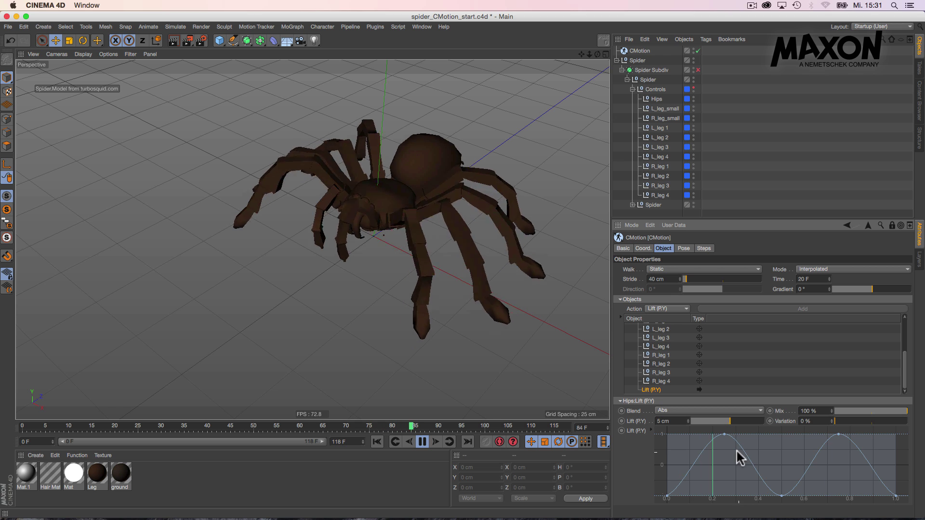
Try Hips Lift (P.Y) amounts of 10 cm and 15 cm, then set the amount back to 5 cm.
left_click(666, 422)
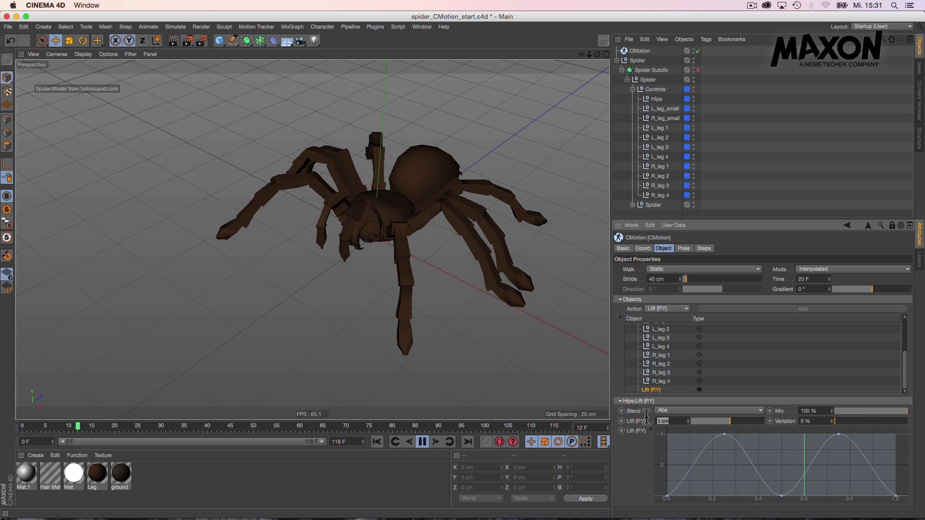
type("10")
key("Return")
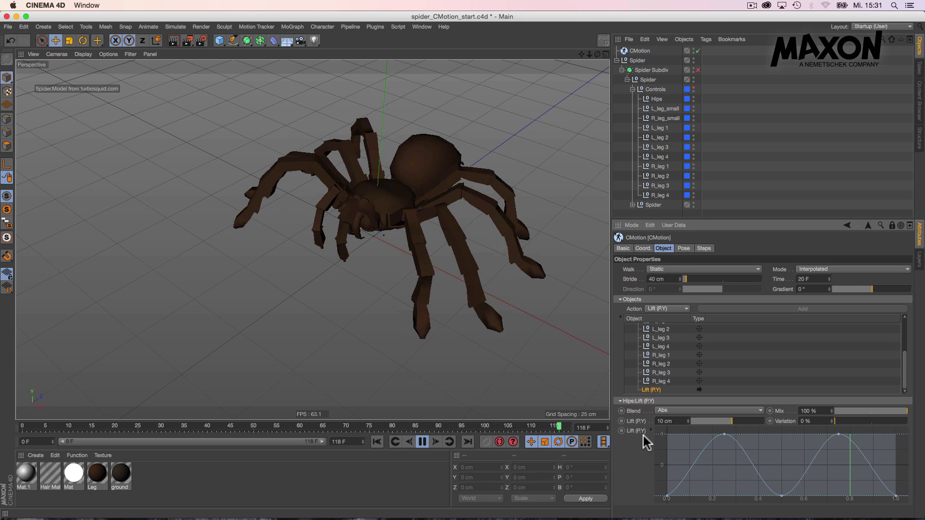
left_click(668, 421)
type("15")
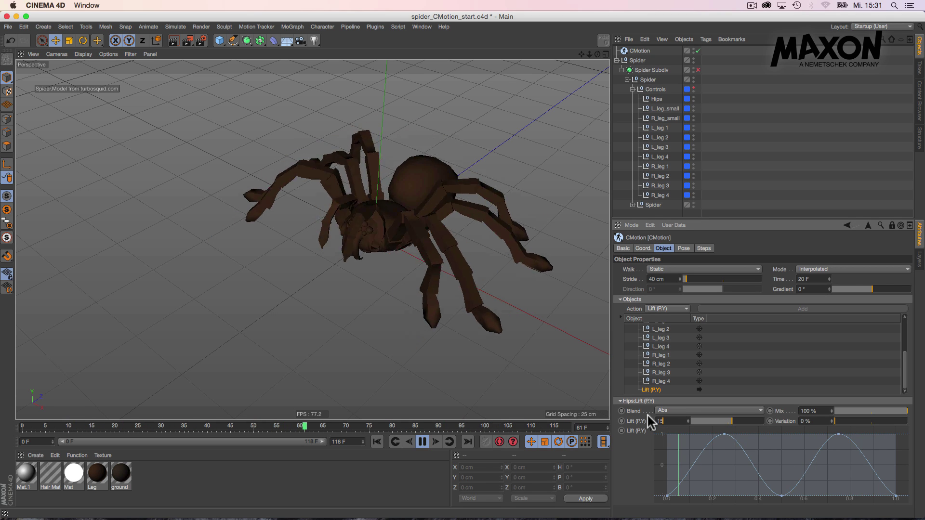
key("Return")
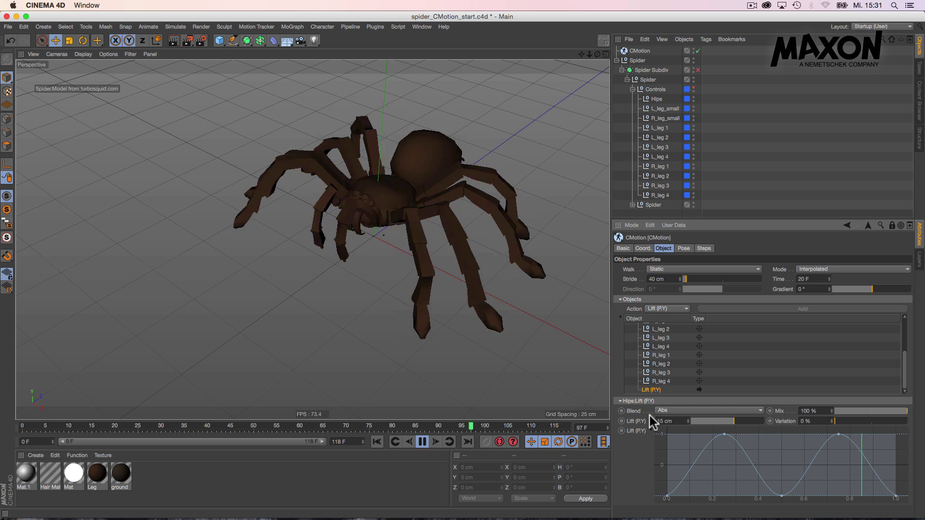
left_click(677, 422)
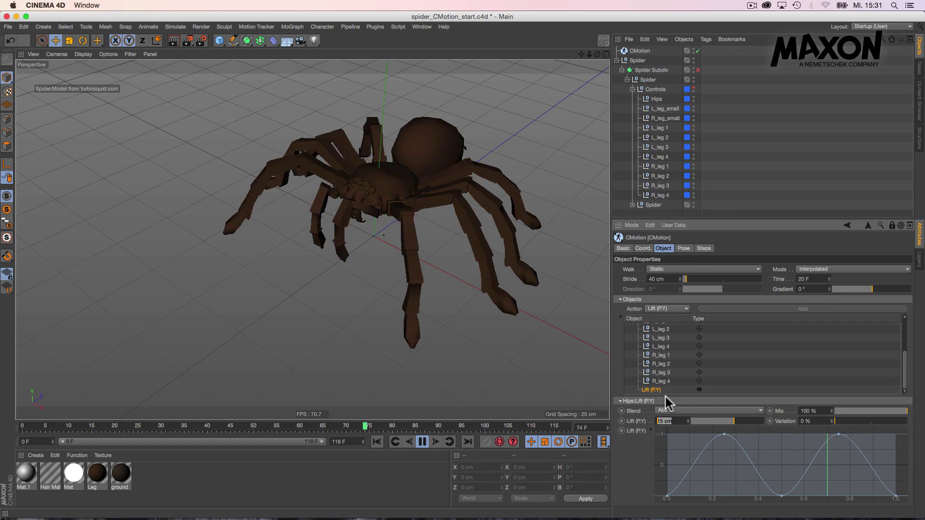
type("5")
key("Return")
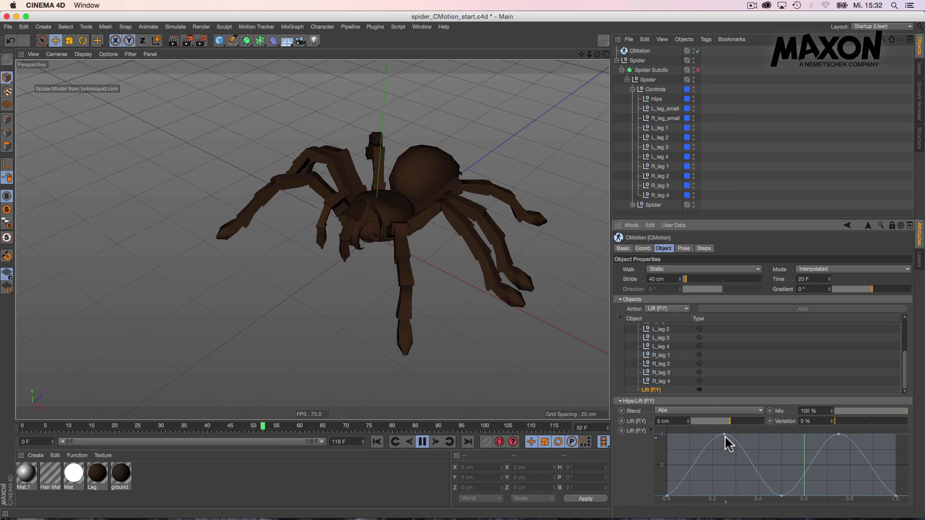
Reshape the Hips Lift (P.Y) curve by lowering its first peak slightly and raising its middle low point.
left_click_drag(724, 437, 724, 483)
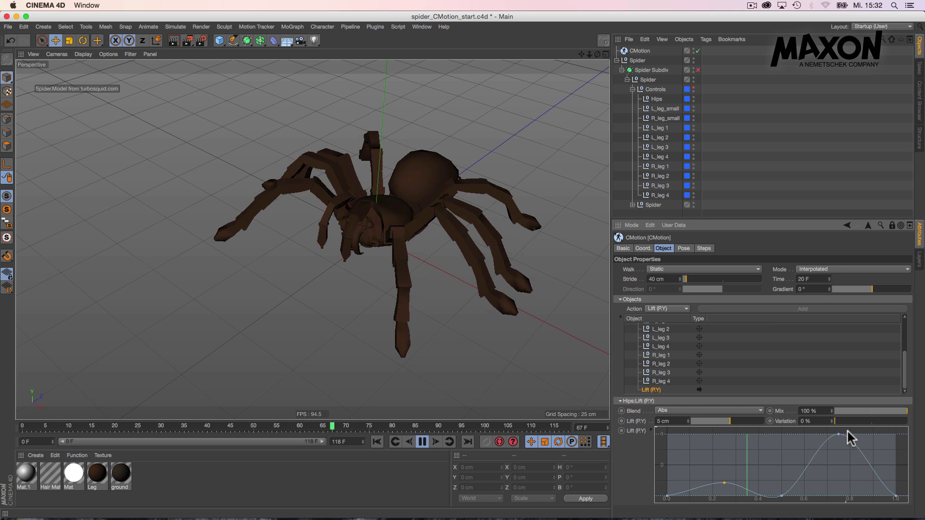
left_click_drag(725, 482, 724, 449)
left_click_drag(782, 496, 782, 483)
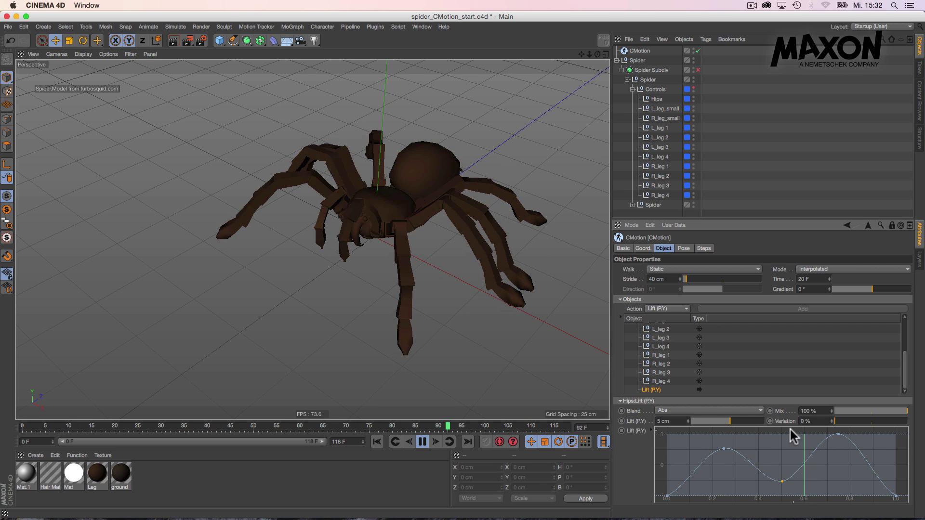
Set the Variation of the Hips Lift (P.Y) action to 36 % and its lift amount to 2 cm.
left_click_drag(840, 423, 860, 422)
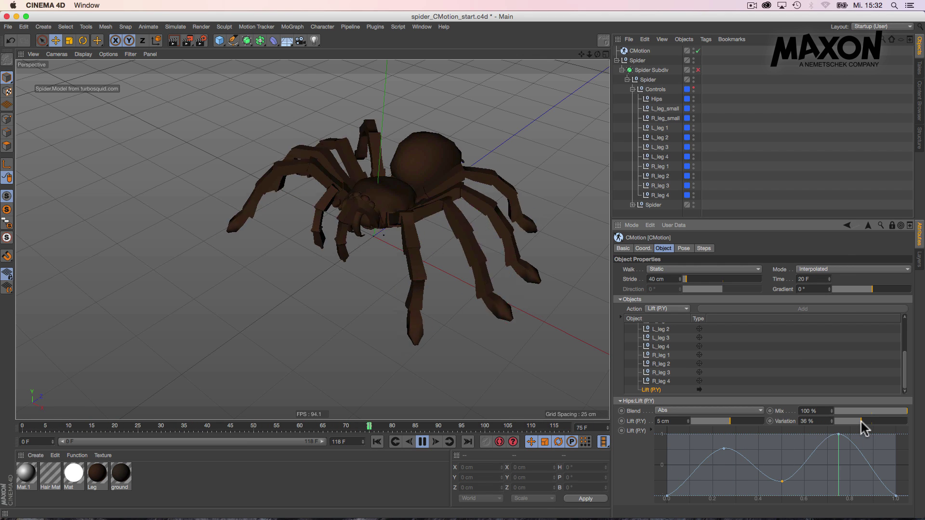
double_click(676, 423)
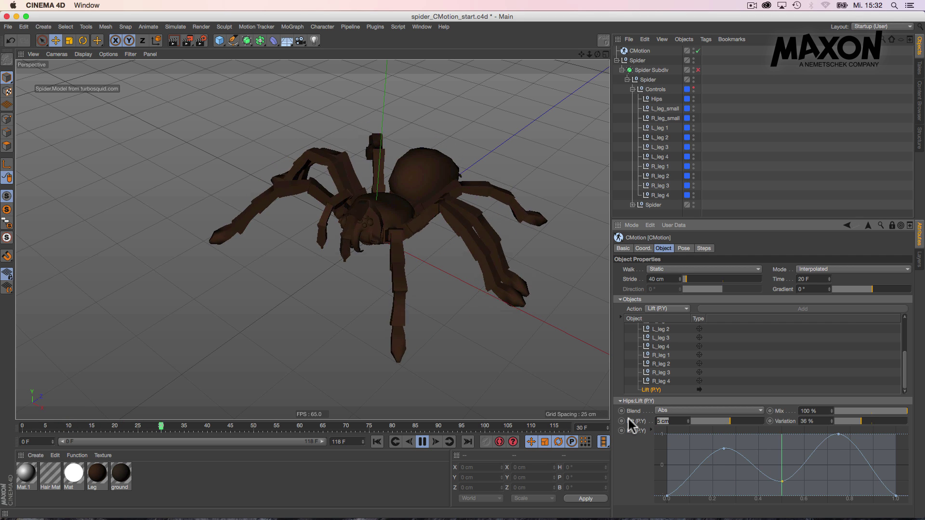
type("2")
key("Return")
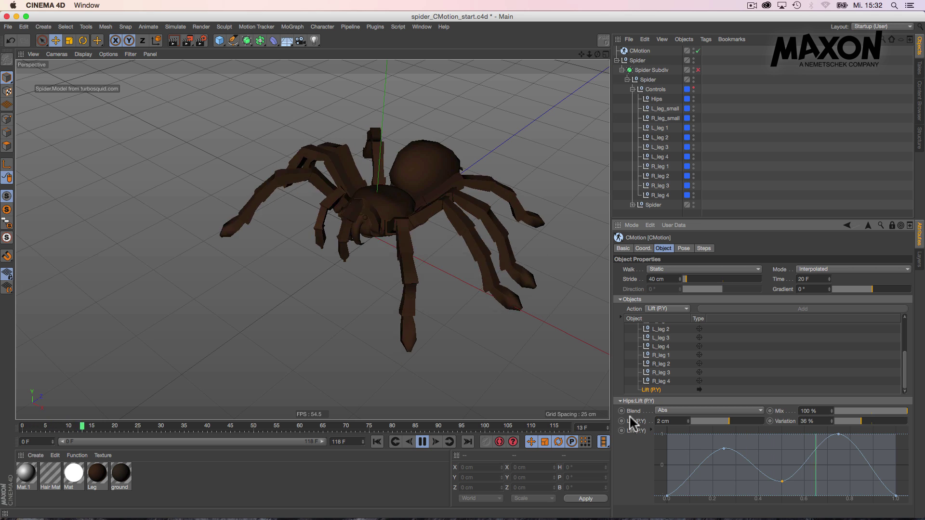
Add a Twist (R.Y) action to Hips in CMotion's Objects list.
scroll(658, 361, "up", 1)
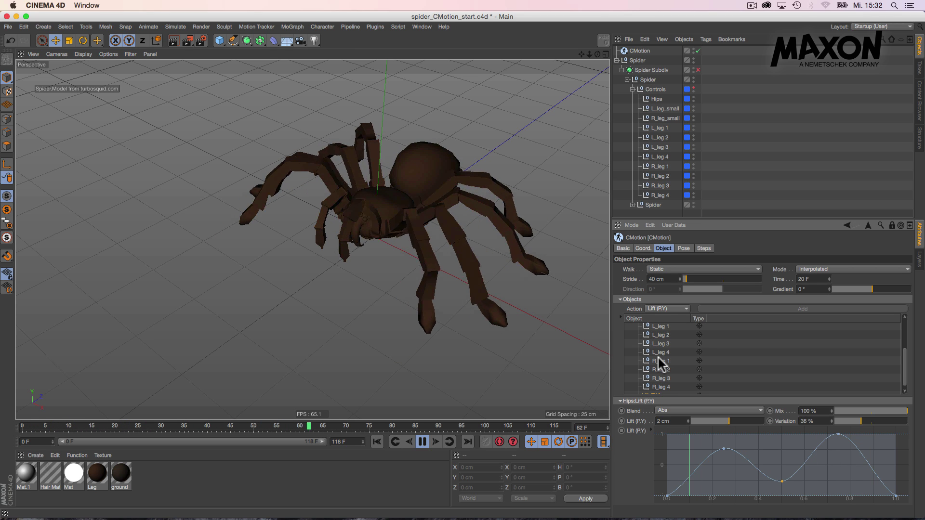
scroll(658, 358, "up", 2)
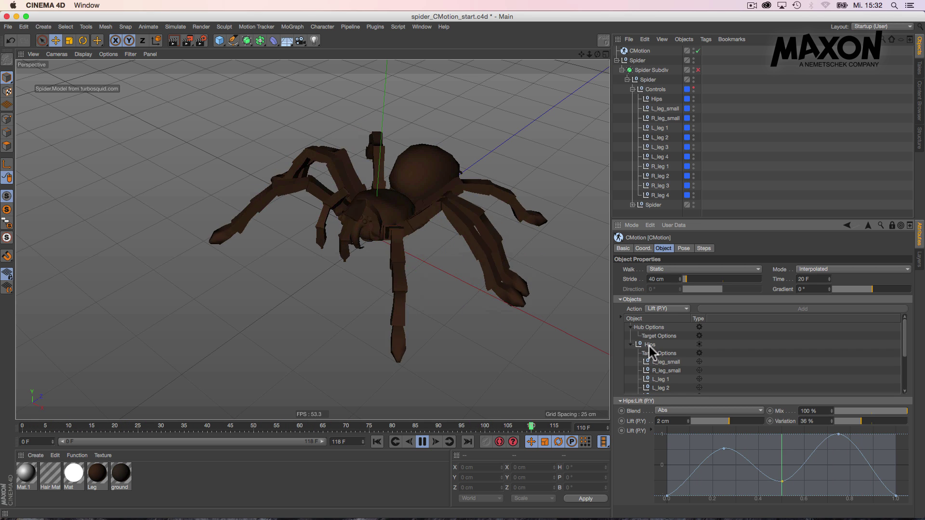
left_click(652, 346)
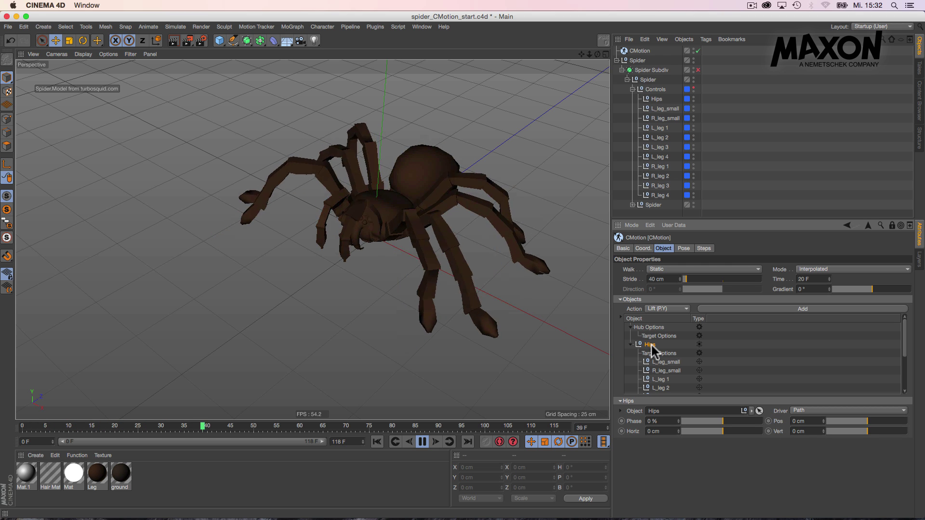
left_click(656, 309)
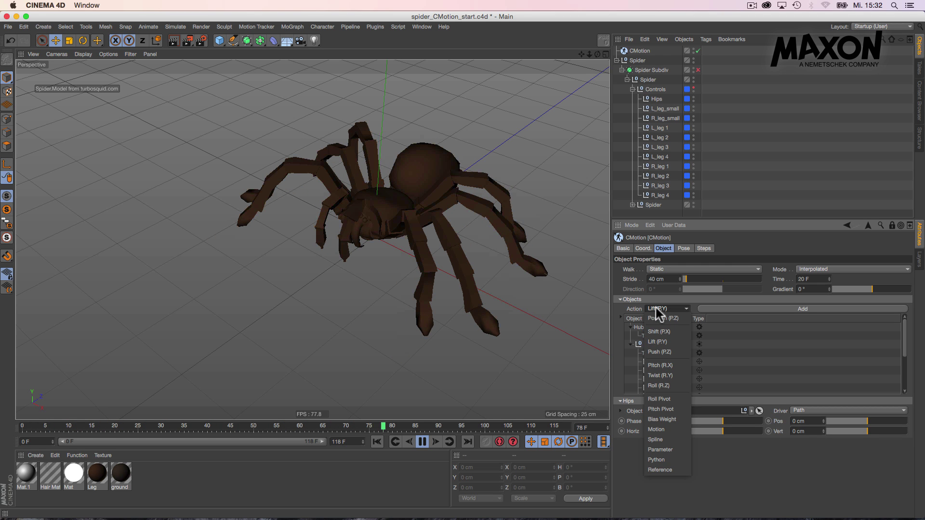
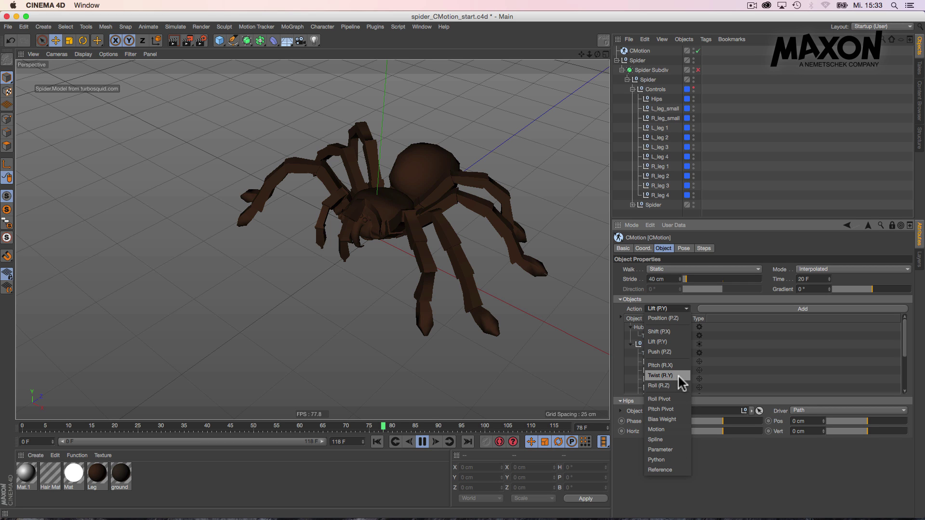
left_click(661, 377)
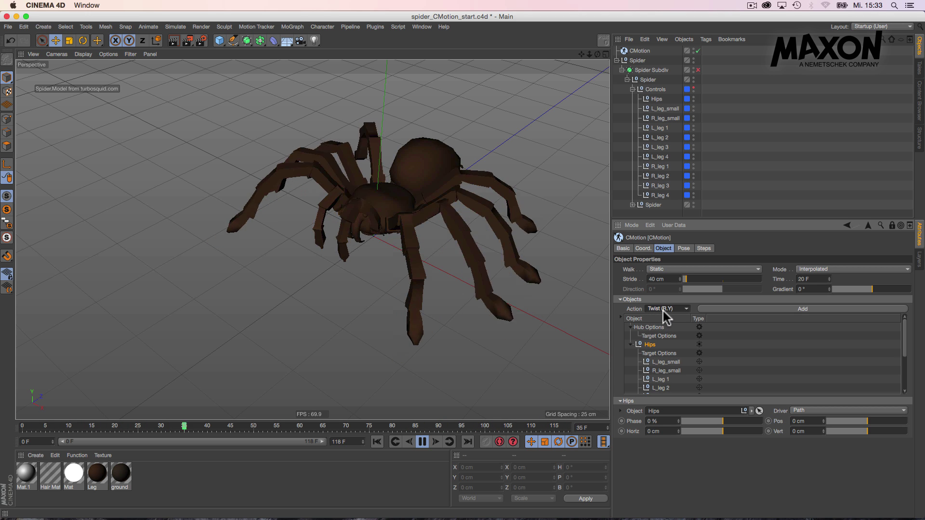
left_click(802, 309)
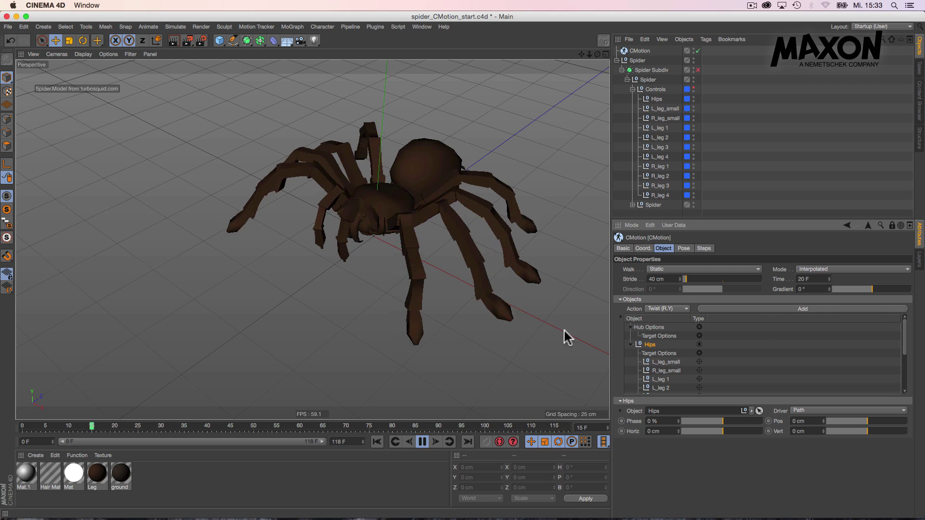
Set the Hips Twist (R.Y) action to 2° with 41 % Variation and check the body motion from several angles.
left_click_drag(401, 214, 398, 195, "alt")
scroll(404, 223, "down", 3)
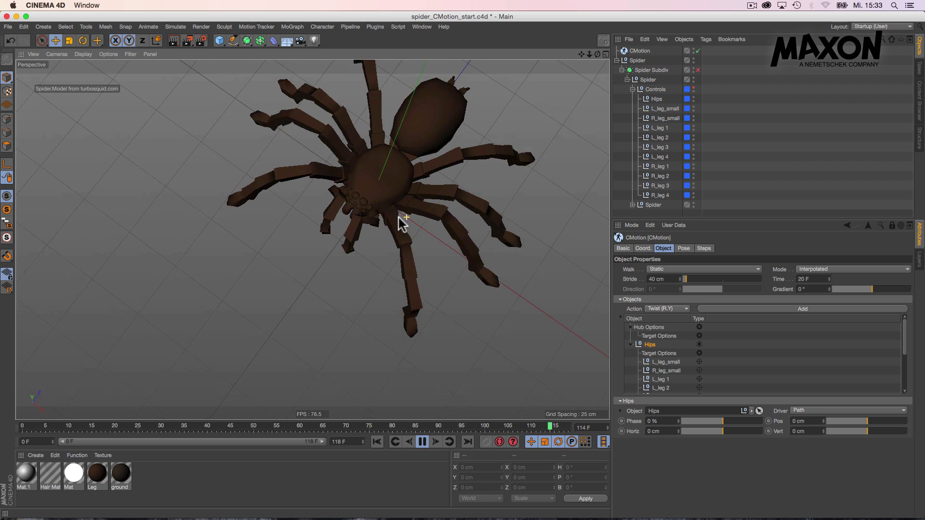
scroll(688, 346, "down", 4)
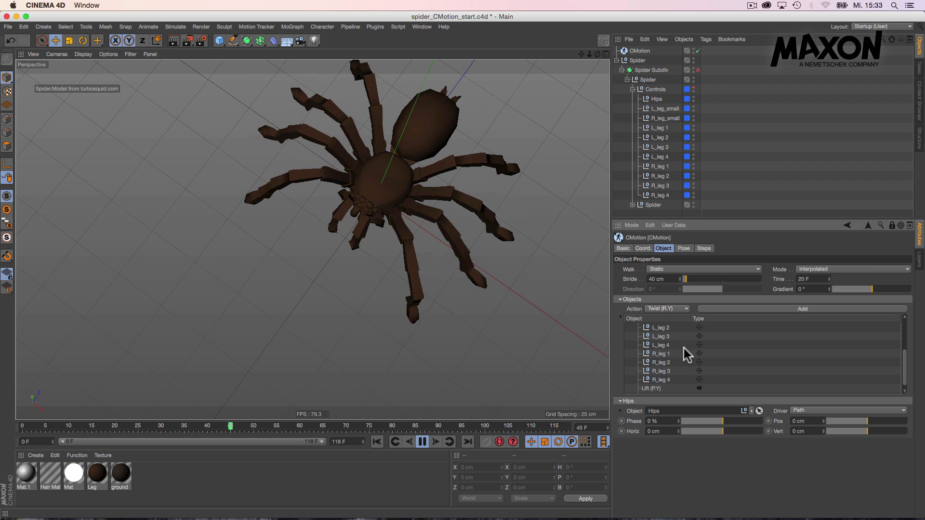
left_click(650, 390)
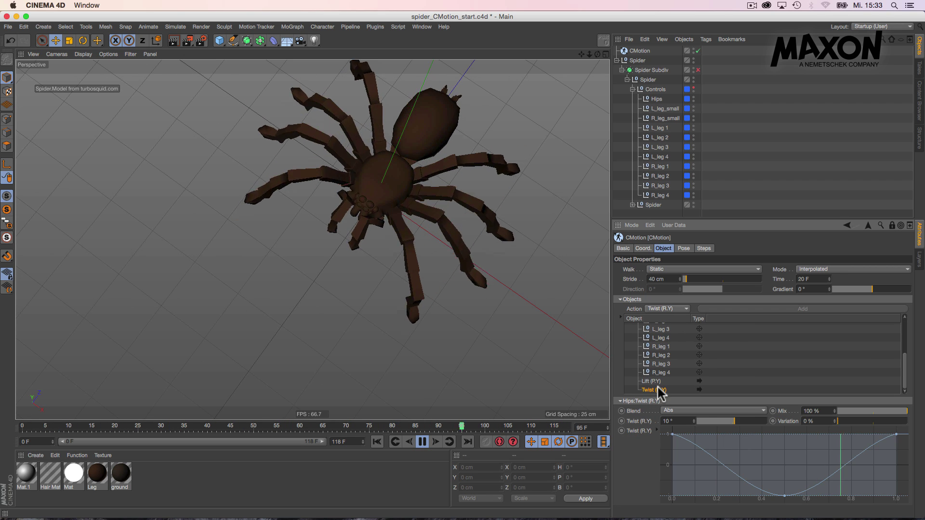
left_click(665, 422)
type("2")
key("Return")
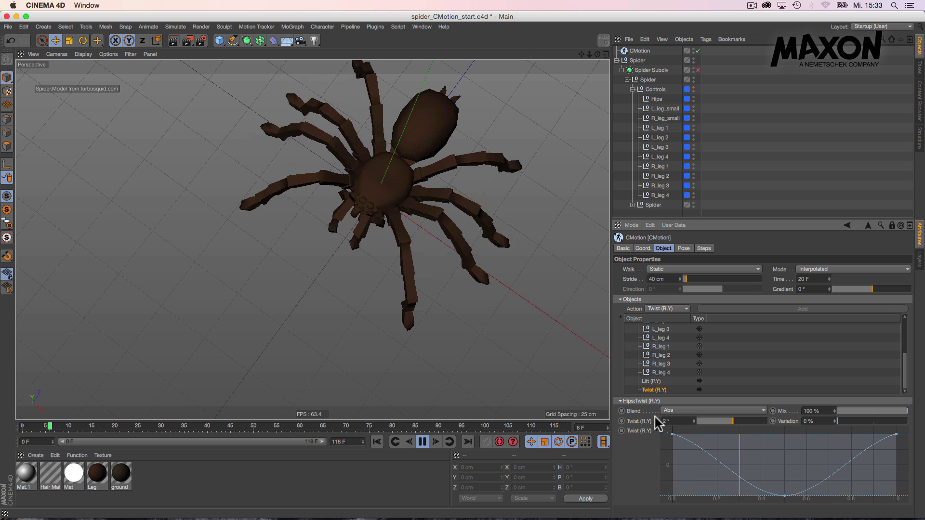
left_click(866, 422)
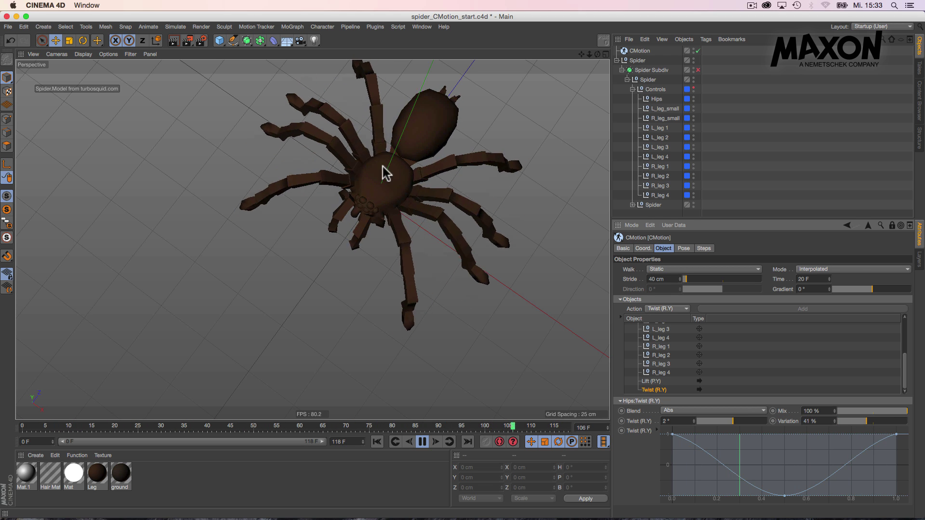
left_click_drag(384, 172, 381, 139, "alt")
left_click_drag(401, 172, 429, 210, "alt")
scroll(668, 362, "up", 5)
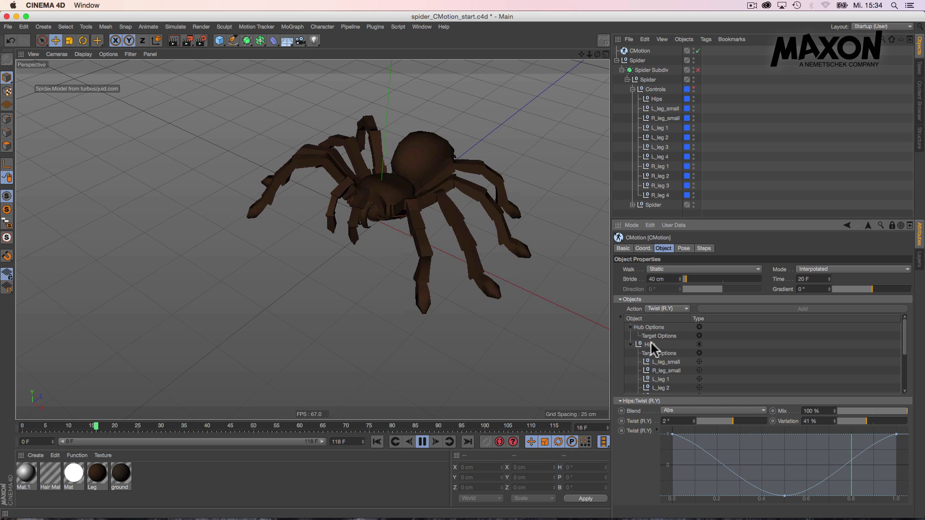
Add a Roll (R.Z) action to Hips in CMotion's Objects list.
left_click(650, 344)
left_click(665, 309)
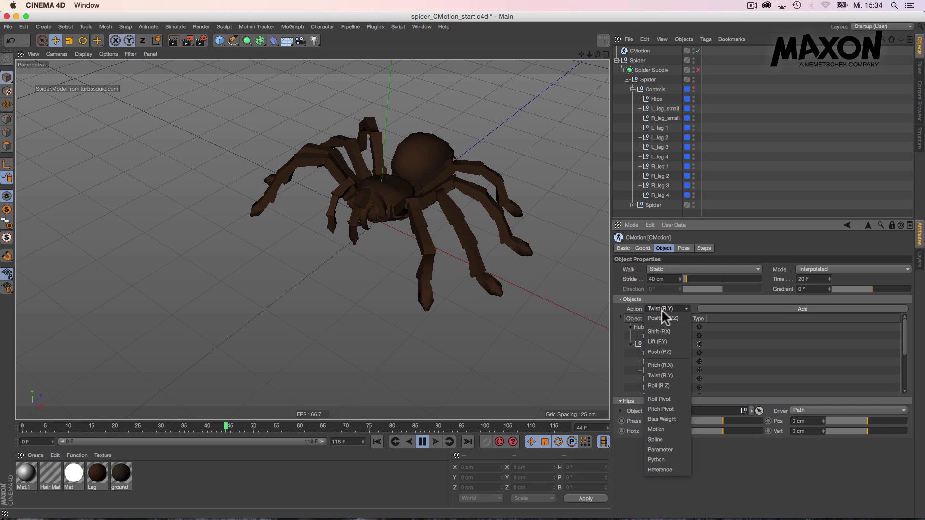
left_click(667, 385)
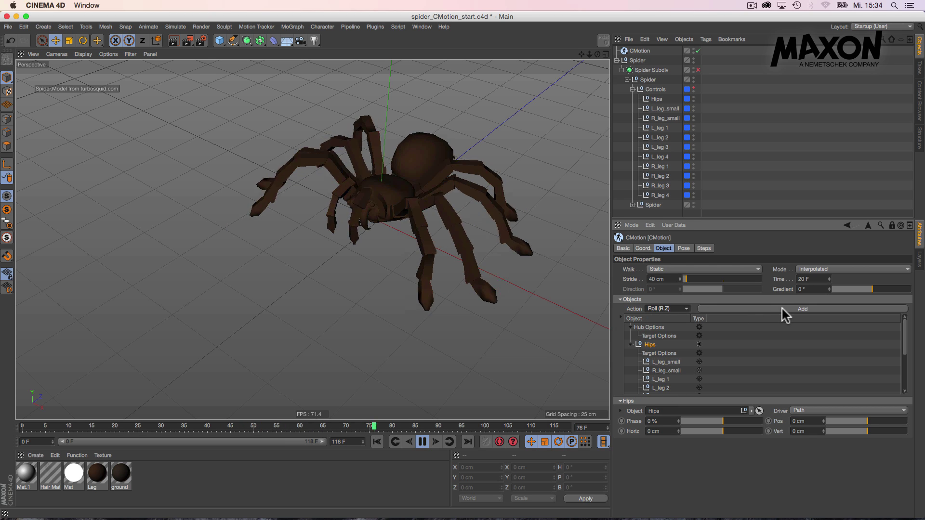
left_click_drag(389, 197, 359, 218, "alt")
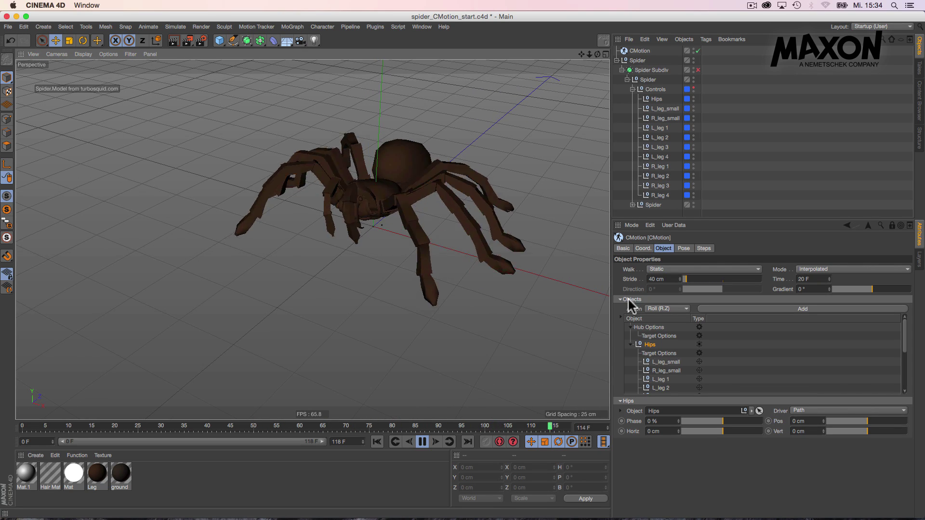
scroll(666, 372, "down", 3)
Set the Hips Roll (R.Z) action to 2° with 33 % Variation and check the body motion from another angle.
left_click(654, 390)
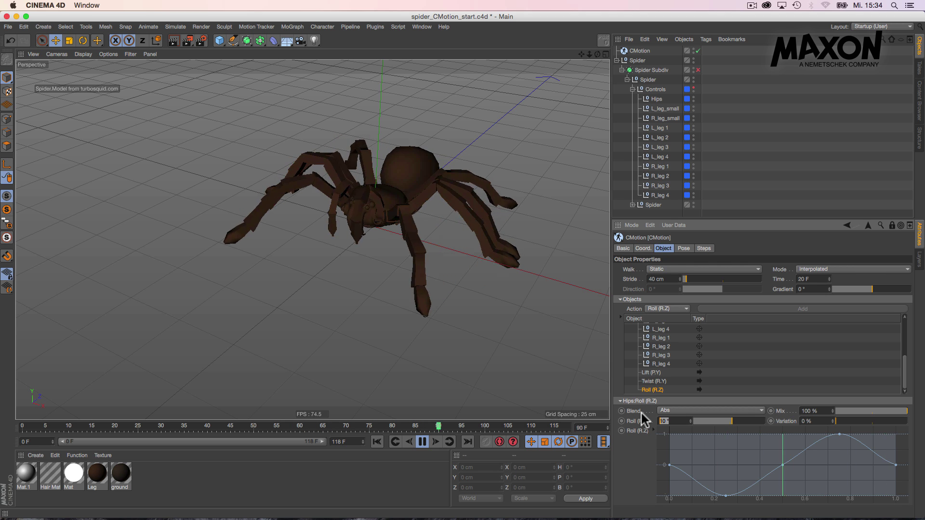
type("2")
key("Return")
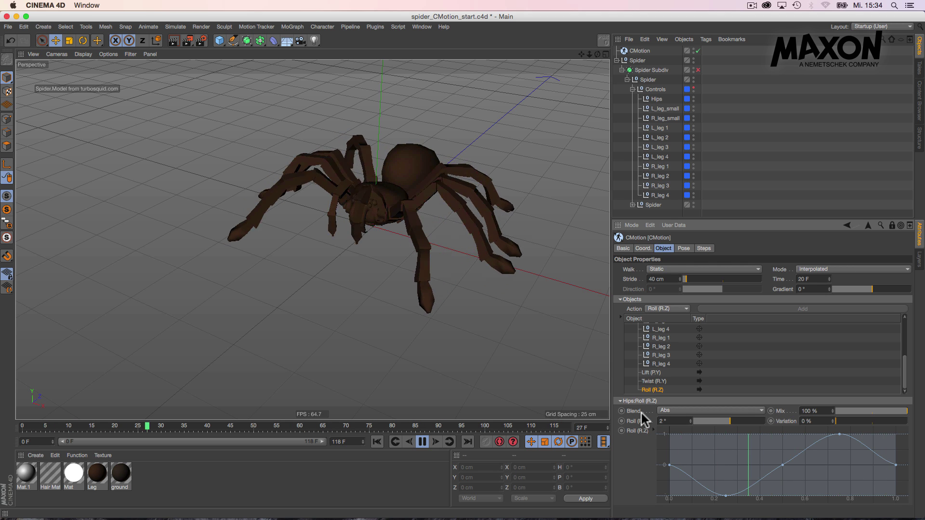
left_click_drag(851, 422, 859, 423)
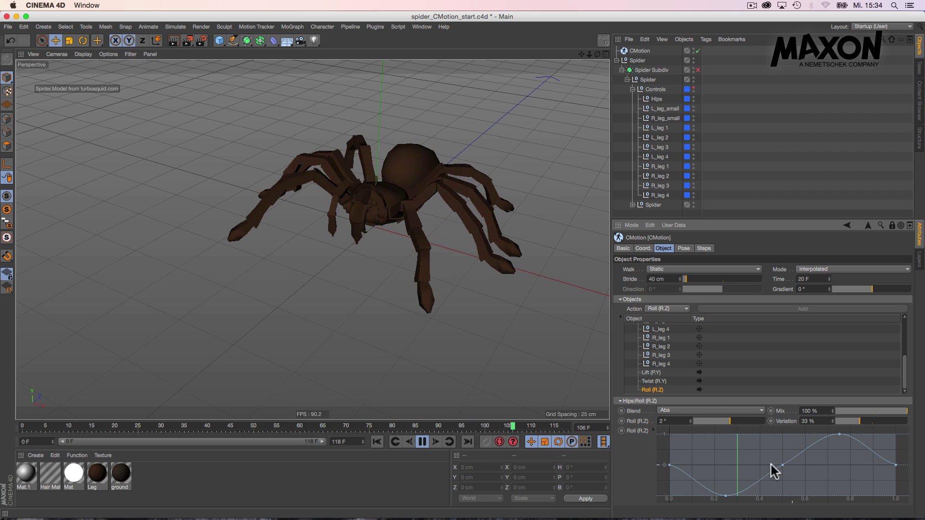
left_click_drag(406, 193, 358, 169, "alt")
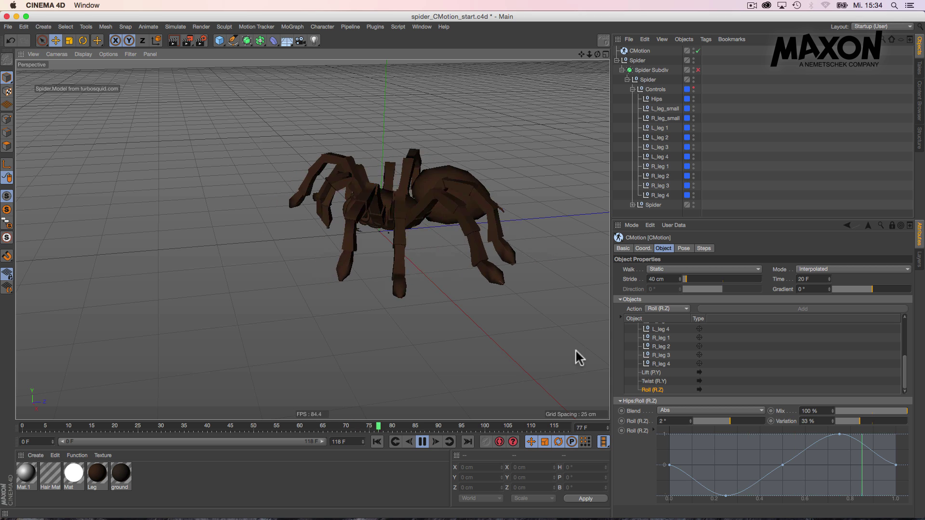
Add a Lift (P.Y) action to L_leg 1 to 4 and R_leg 1 to 4 together, and check the stepping from several angles.
left_click(660, 365)
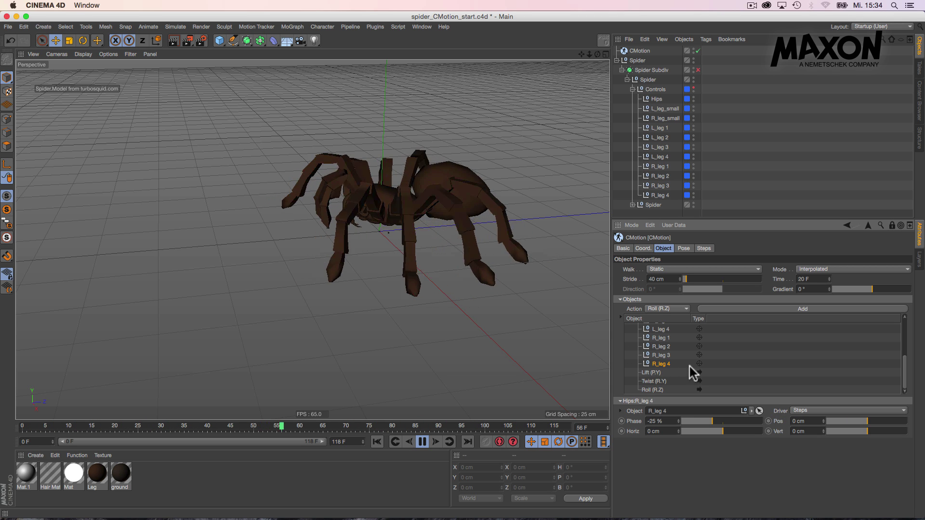
scroll(672, 352, "up", 3)
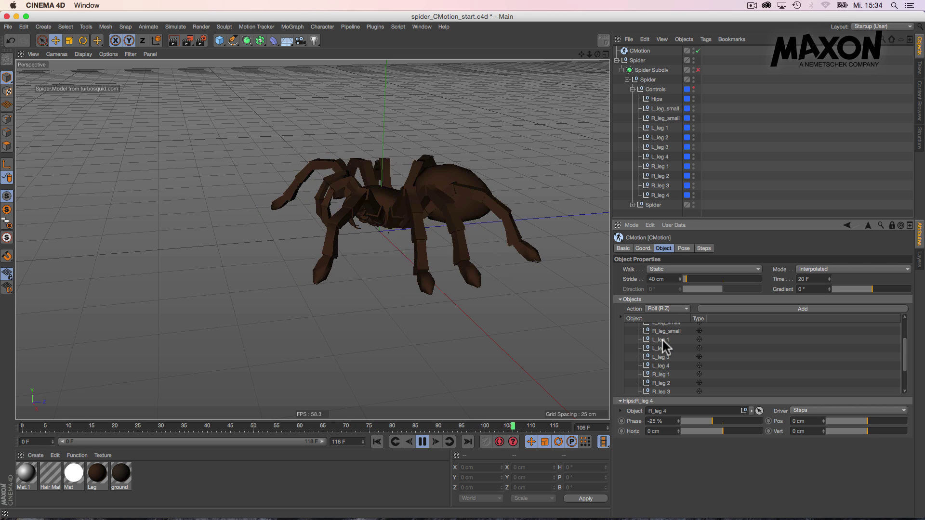
left_click(663, 340, "shift")
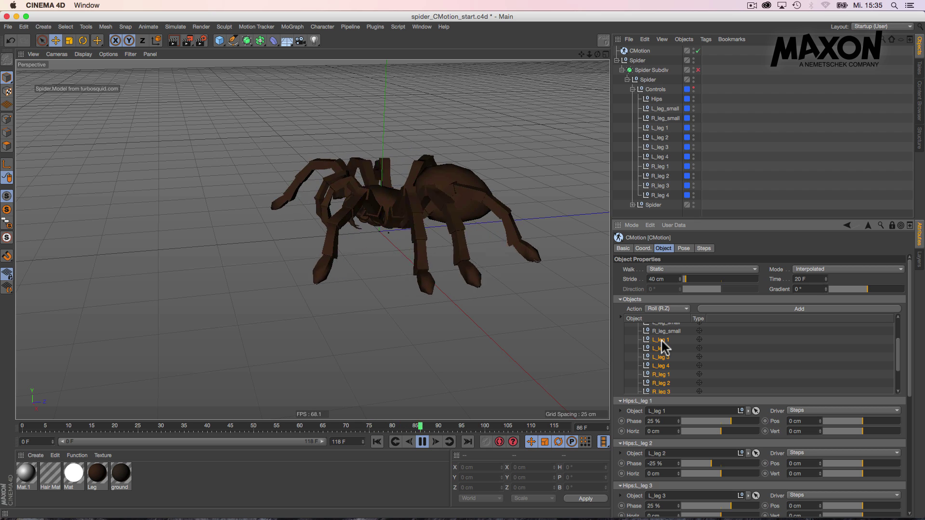
left_click(666, 309)
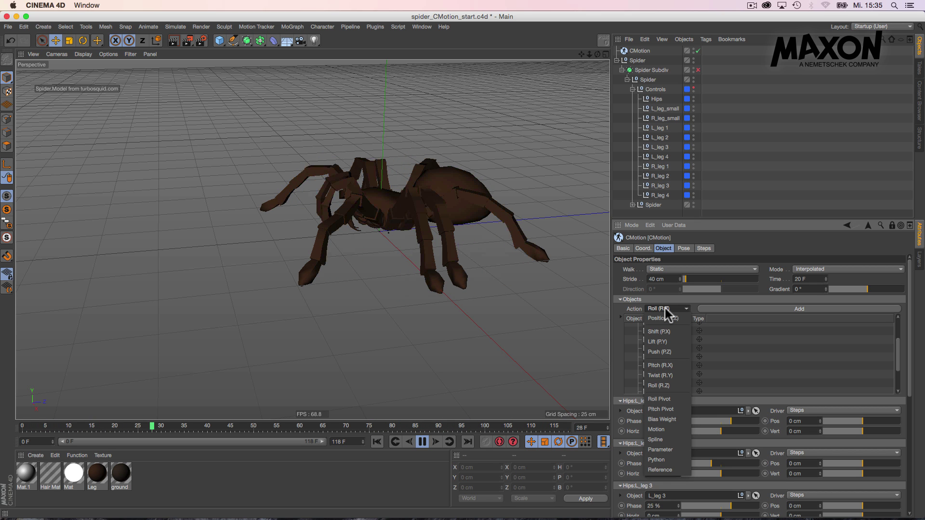
left_click(667, 342)
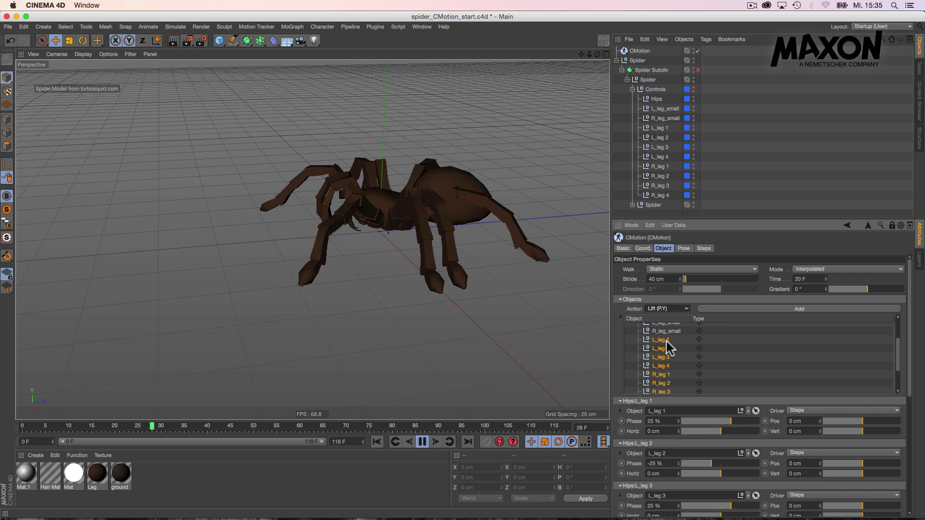
left_click(753, 308)
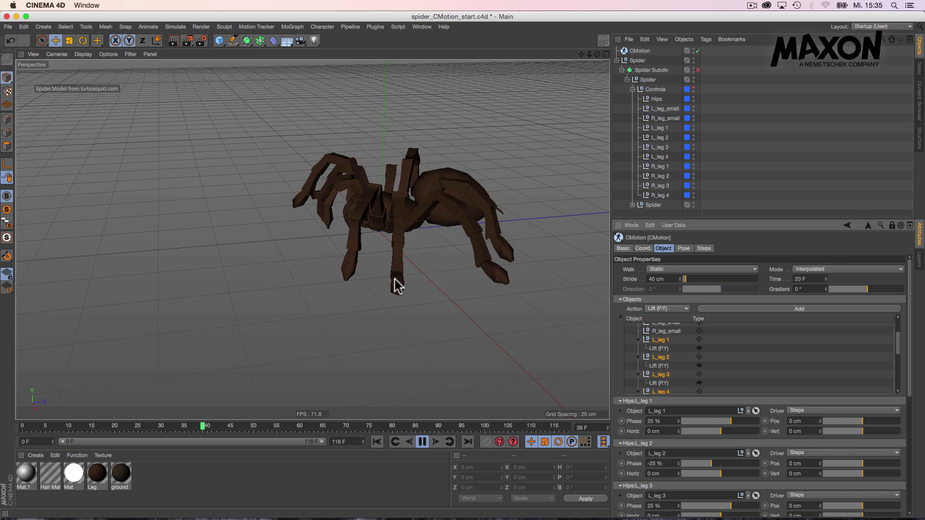
left_click_drag(375, 254, 400, 252, "alt")
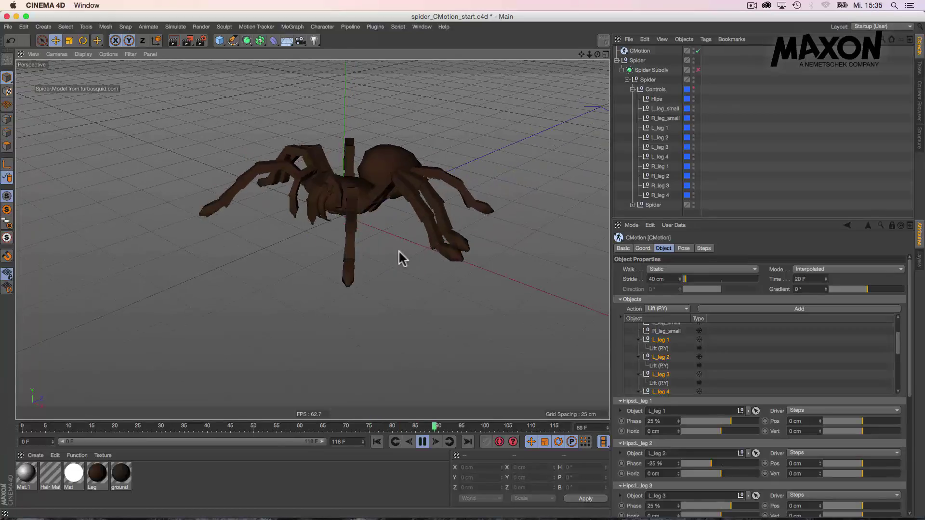
middle_click_drag(343, 181, 368, 239, "alt")
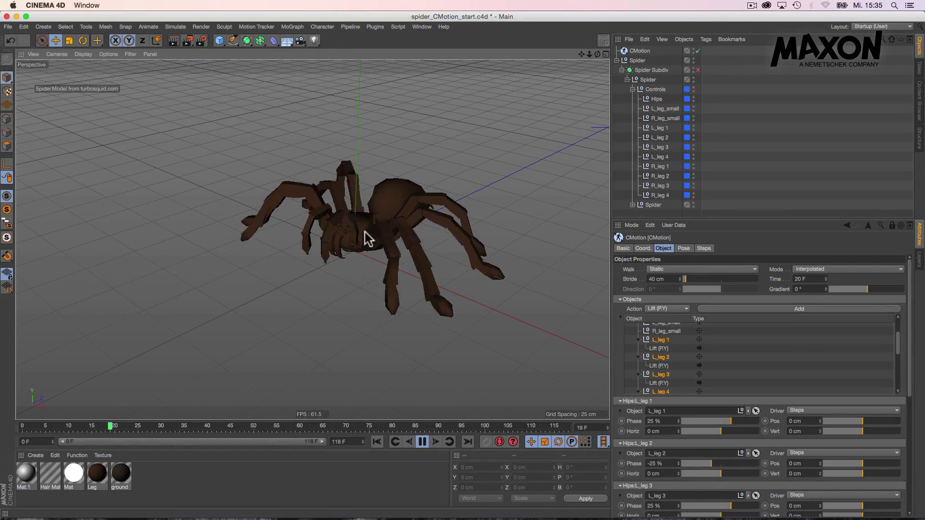
left_click_drag(368, 234, 412, 311, "alt")
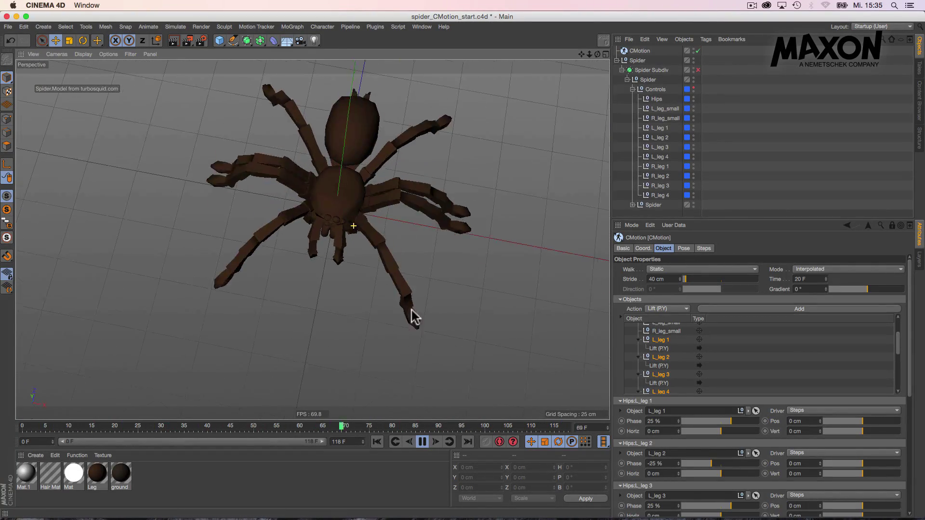
middle_click_drag(342, 201, 360, 221, "alt")
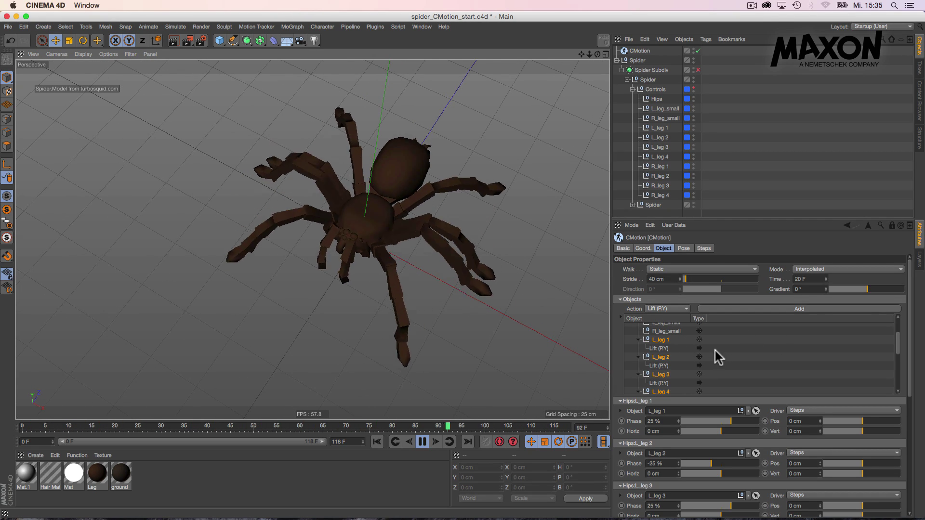
Set the Phase of L_leg 1 to -25 % and the Phase of L_leg 2 to -75 %.
left_click(665, 343)
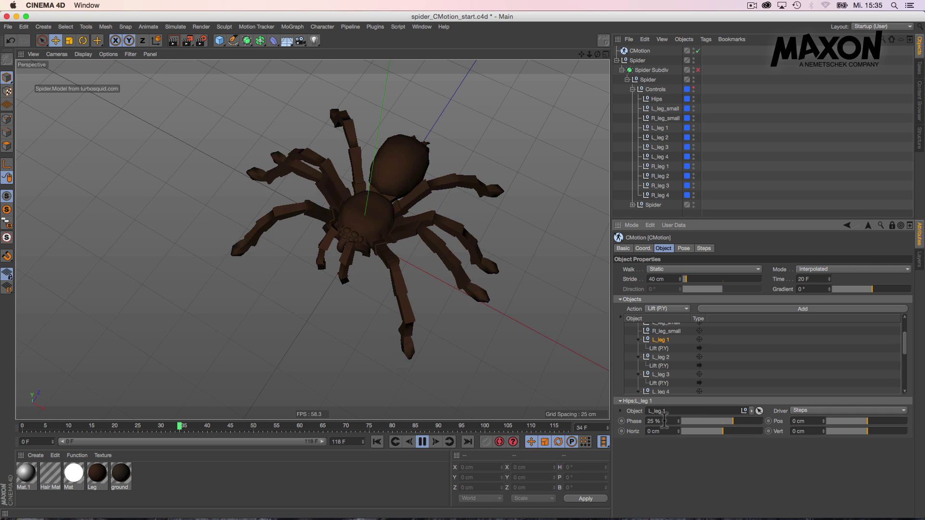
type("25")
key("Return")
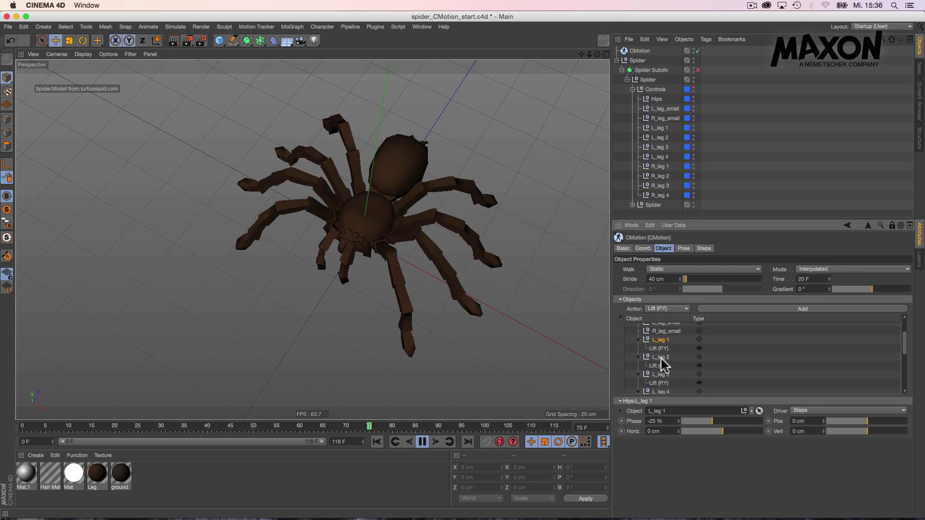
left_click(666, 357)
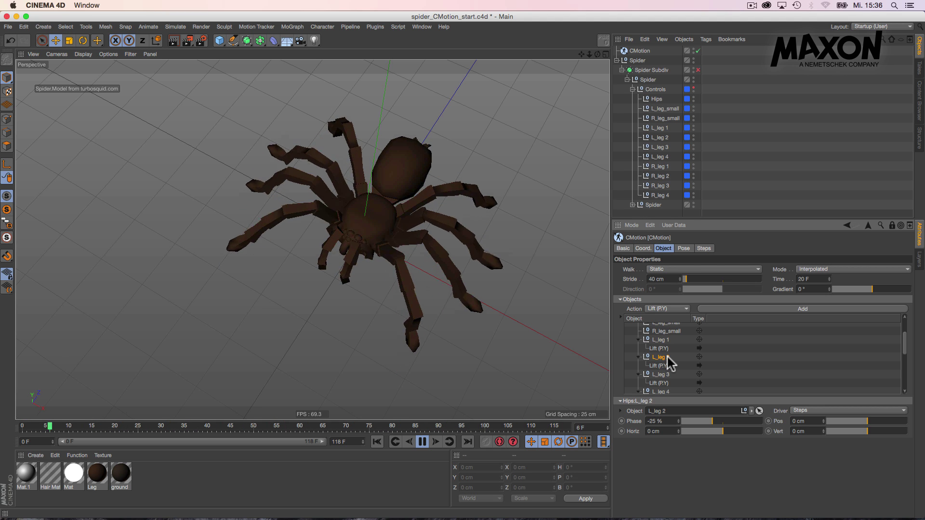
left_click(658, 421)
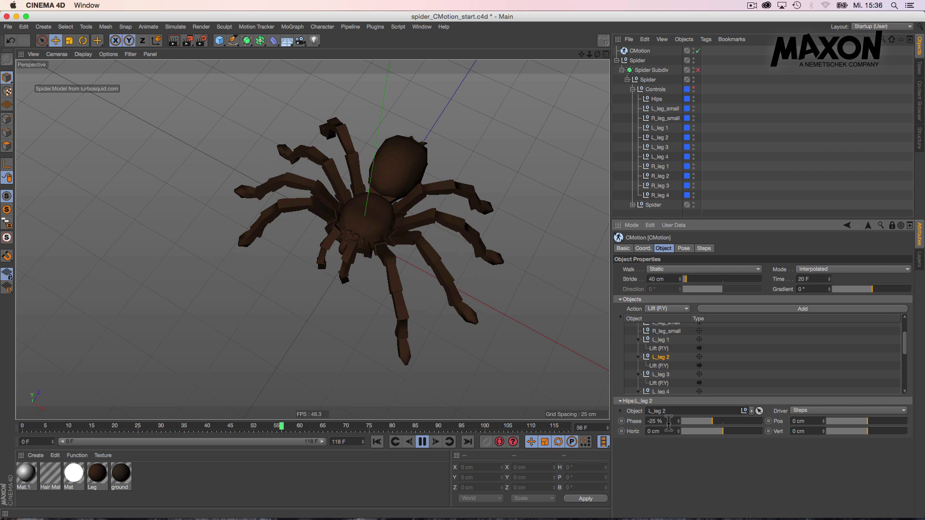
type("-75")
key("Return")
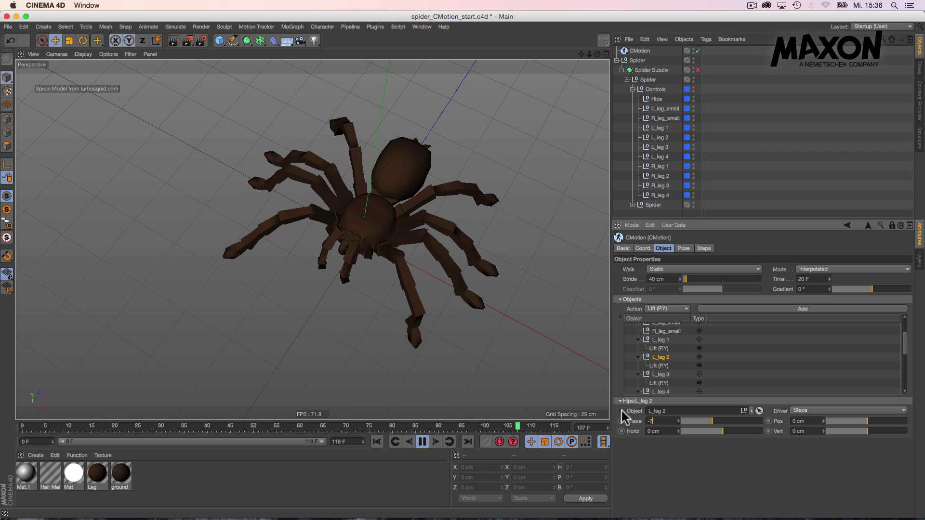
Set the Phase of L_leg 3 to 75 % and the Phase of L_leg 4 to 50 %.
left_click(662, 374)
left_click(655, 421)
type("75")
key("Return")
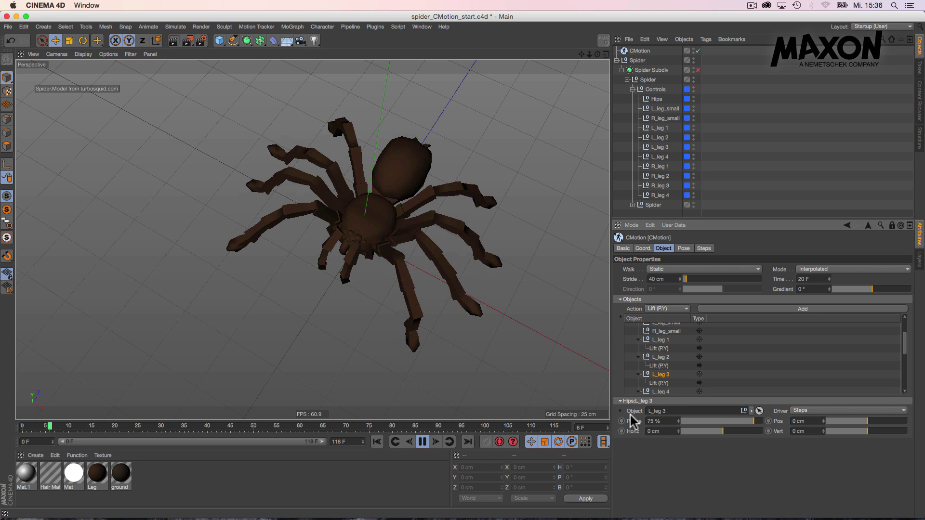
left_click(662, 389)
left_click(656, 422)
type("50")
key("Return")
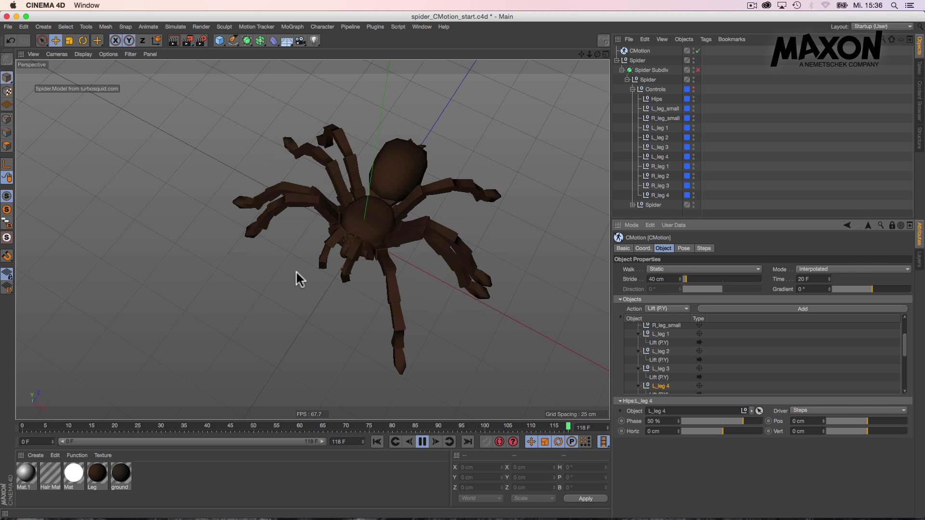
left_click_drag(381, 247, 410, 231, "alt")
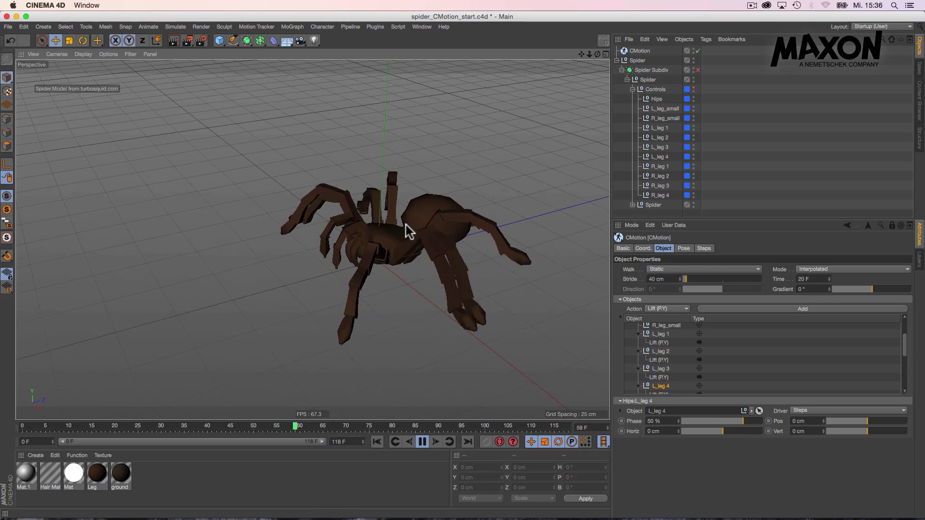
Set the lift amount of L_leg 1's Lift (P.Y) action to 30 cm and check the leg's motion.
left_click(661, 342)
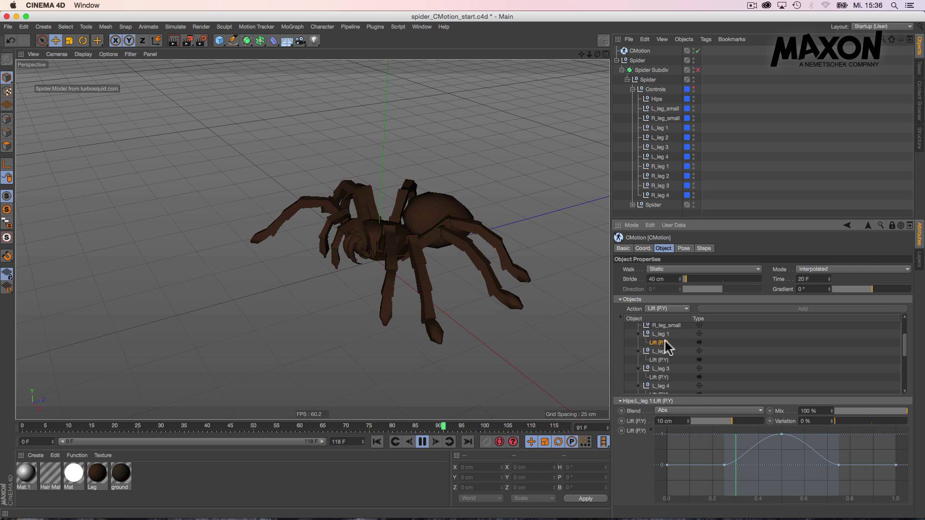
left_click(660, 421)
type("30")
key("Return")
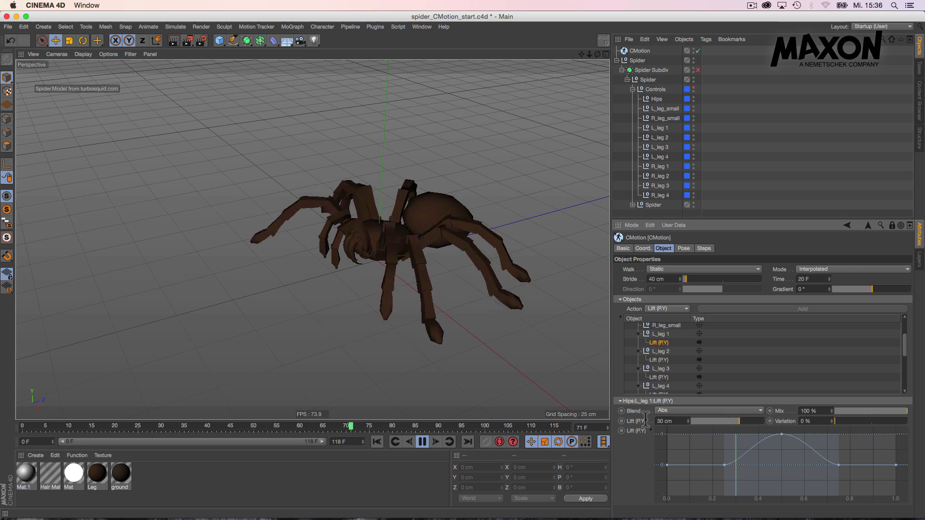
left_click_drag(413, 279, 325, 295, "alt")
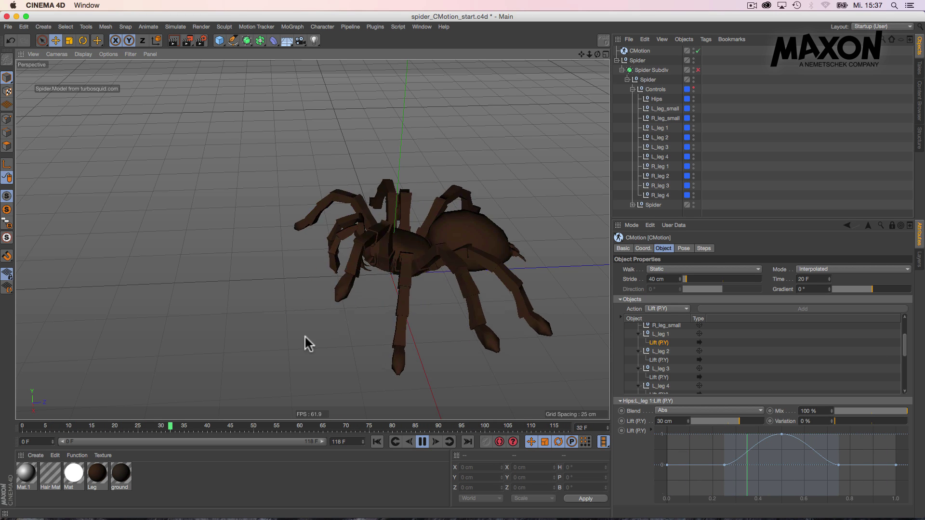
left_click_drag(369, 285, 417, 240, "alt")
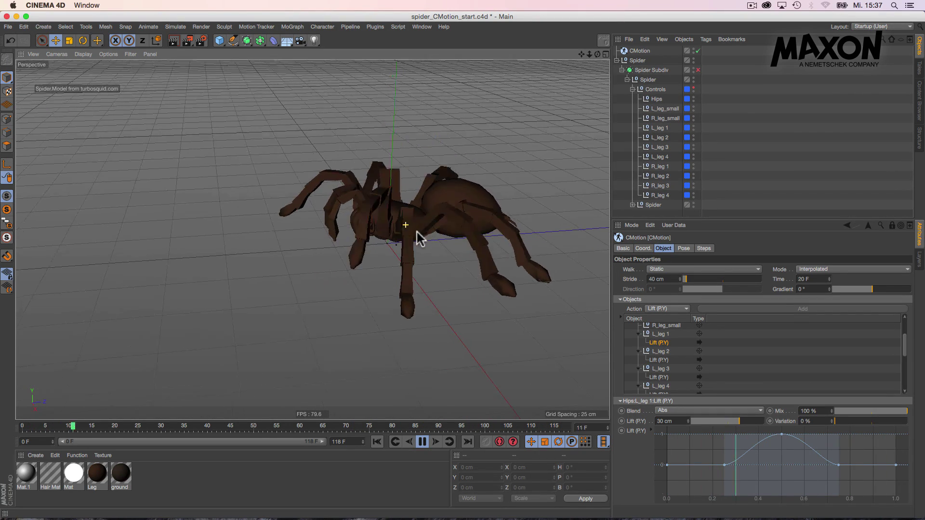
Set the lift amount of L_leg 2's Lift (P.Y) action to 30 cm.
left_click(678, 421)
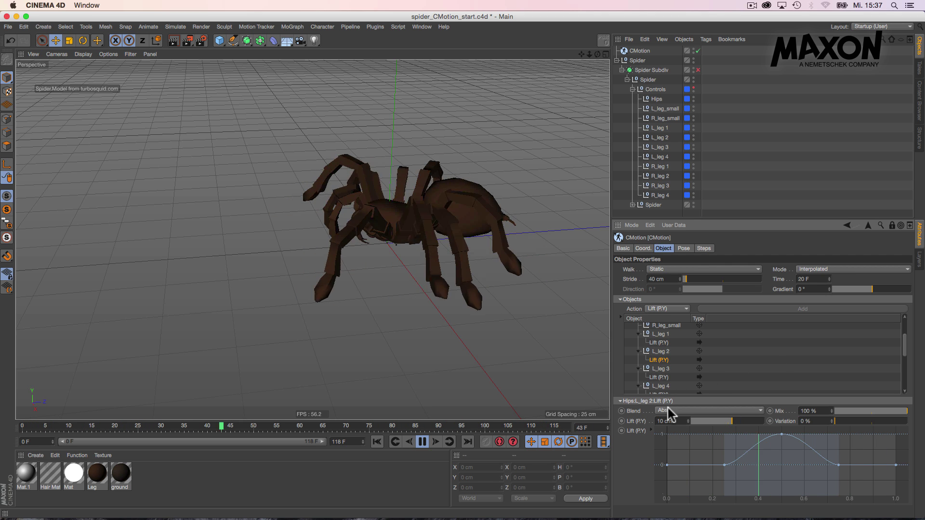
left_click_drag(676, 424, 634, 415)
type("30")
key("Return")
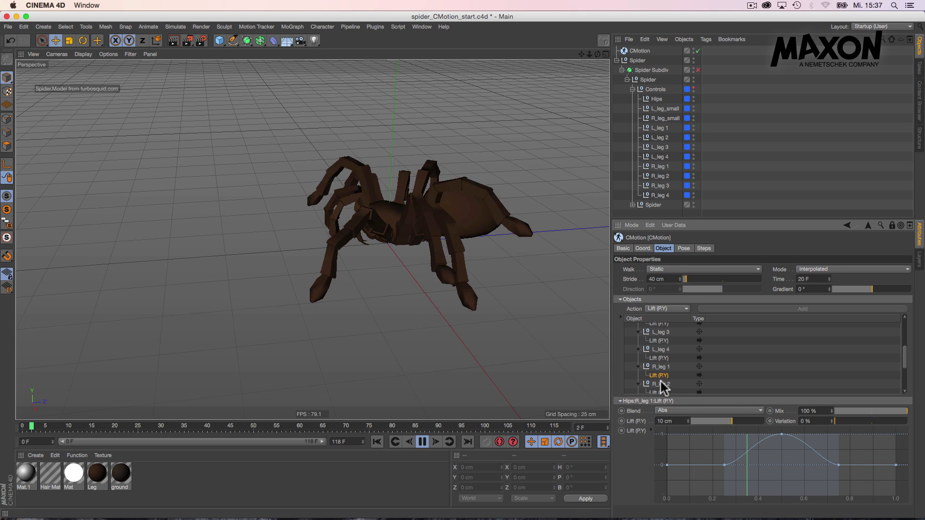
Set the lift amount of the Lift (P.Y) actions on R_leg 2, R_leg 3 and R_leg 4 to 30 cm.
scroll(660, 377, "down", 1)
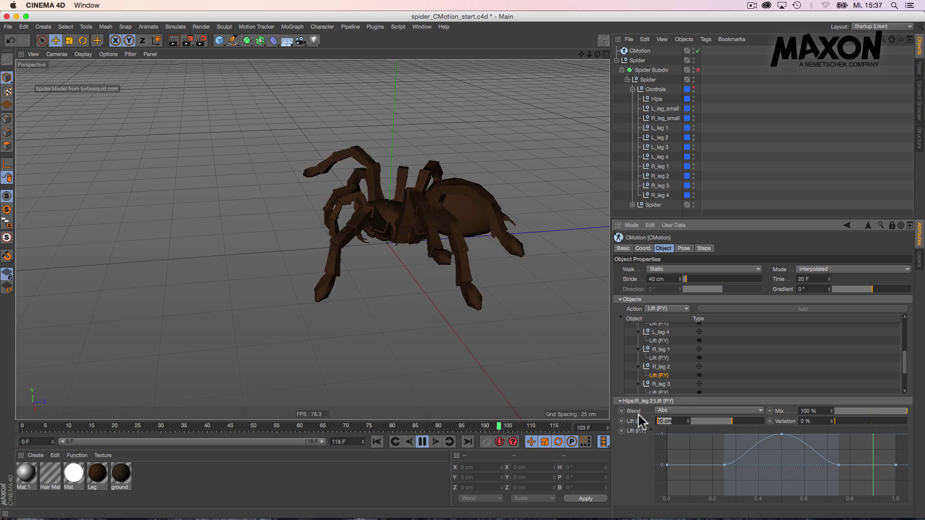
left_click(658, 391)
left_click_drag(679, 422, 648, 392)
type("30")
key("Return")
scroll(656, 360, "down", 5)
left_click(661, 368)
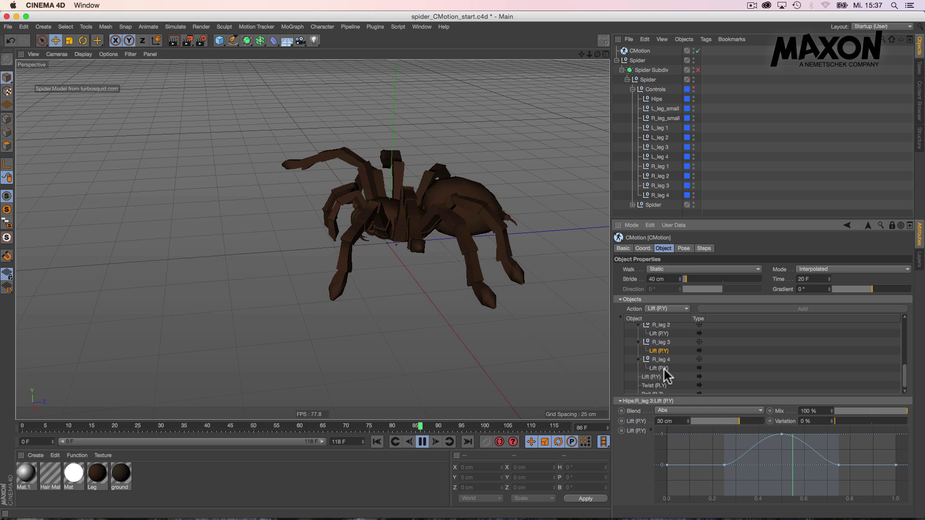
double_click(661, 421)
type("30")
key("Return")
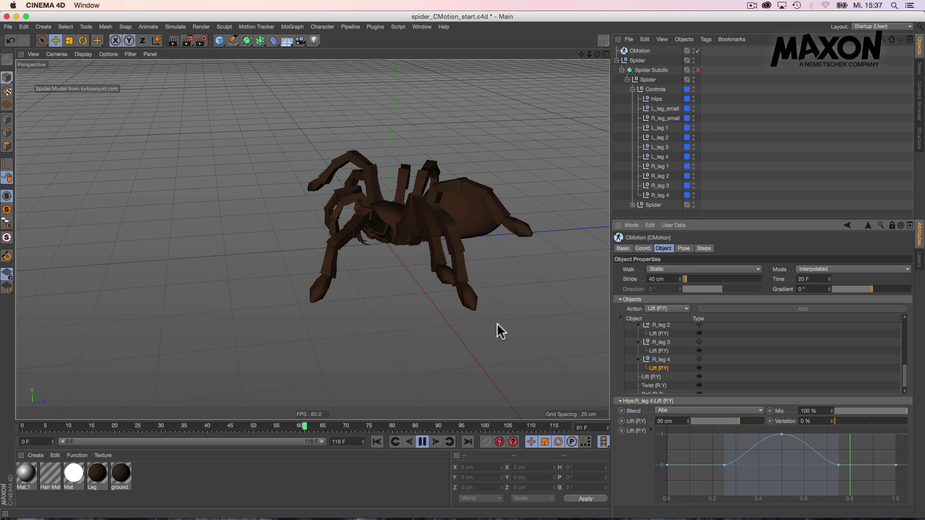
left_click_drag(415, 228, 464, 238, "alt")
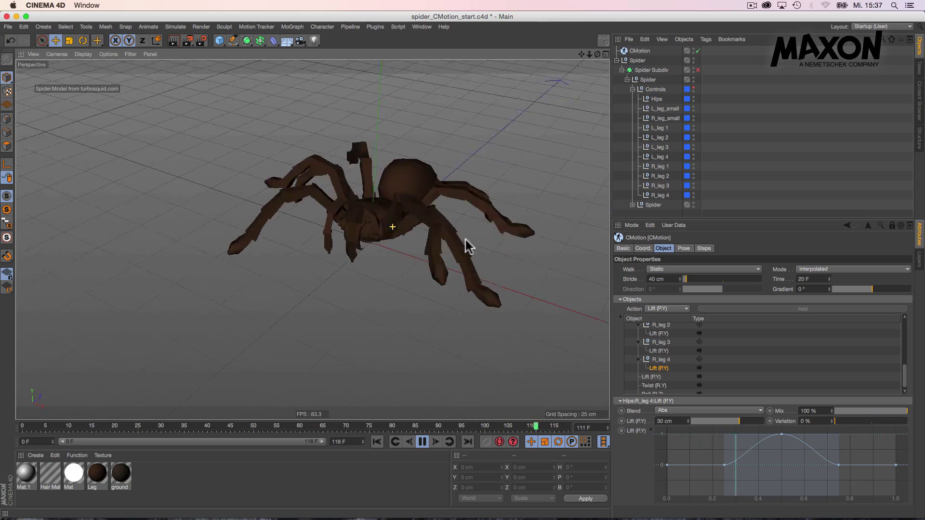
Try the Line walk mode on the CMotion object and review the spider's forward motion.
left_click_drag(405, 232, 355, 206, "alt")
middle_click_drag(371, 227, 427, 196, "alt")
left_click_drag(427, 198, 409, 207, "alt")
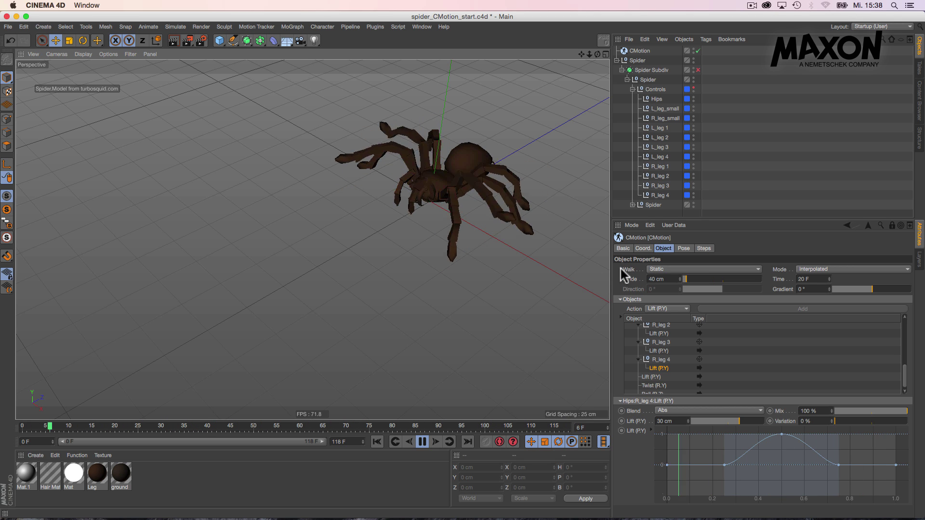
left_click(667, 271)
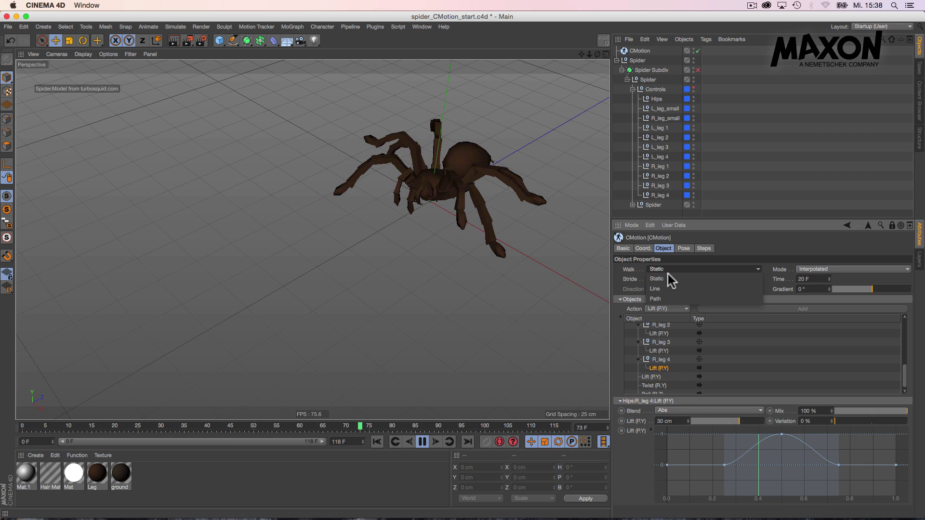
left_click(664, 287)
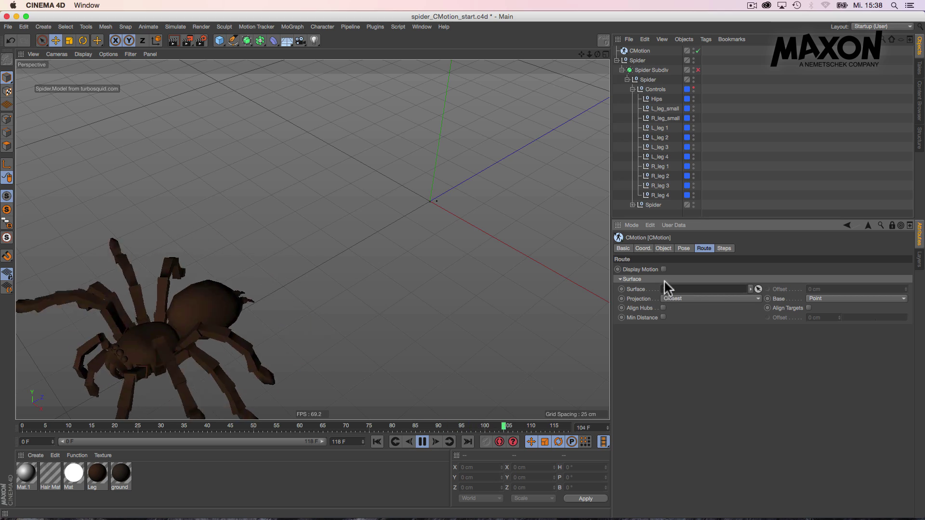
mouse_move(456, 230)
left_mouse_down("alt")
mouse_move(408, 216)
mouse_move(435, 221)
mouse_move(348, 235)
mouse_move(422, 220)
mouse_move(484, 236)
mouse_move(451, 244)
left_mouse_up("alt")
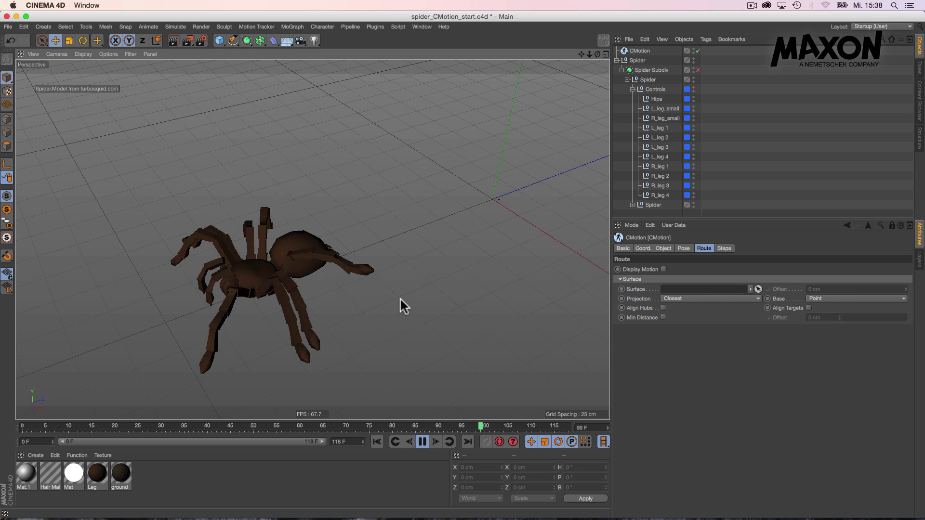
left_click_drag(423, 266, 412, 255, "alt")
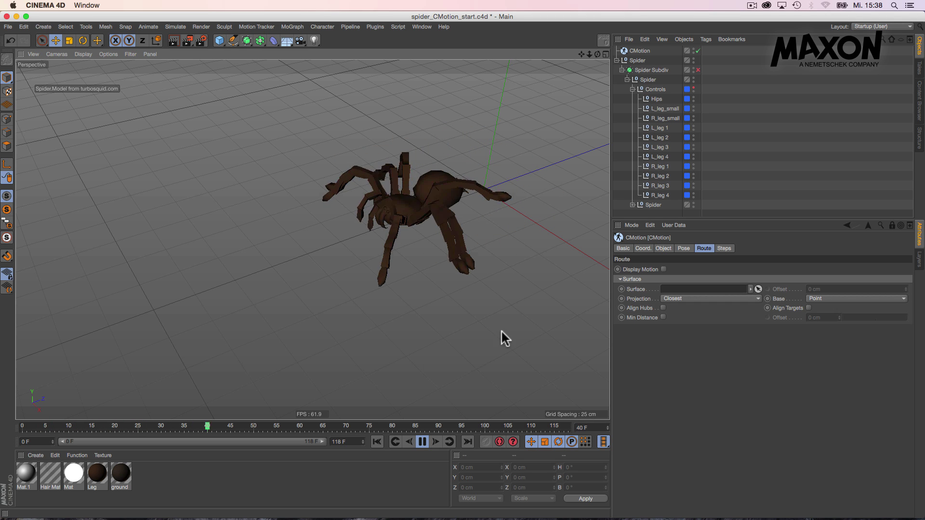
Set the CMotion object's Walk mode to Path and stop the playback.
left_click(665, 249)
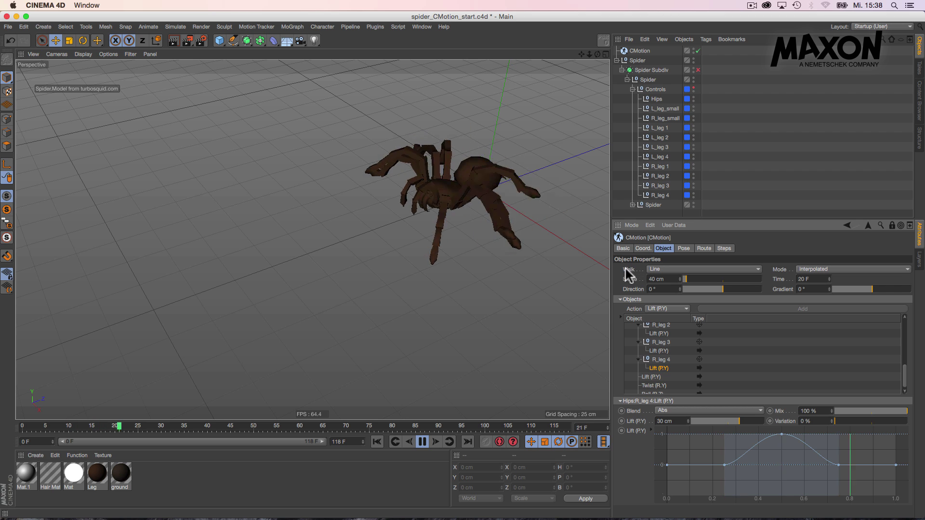
left_click(658, 270)
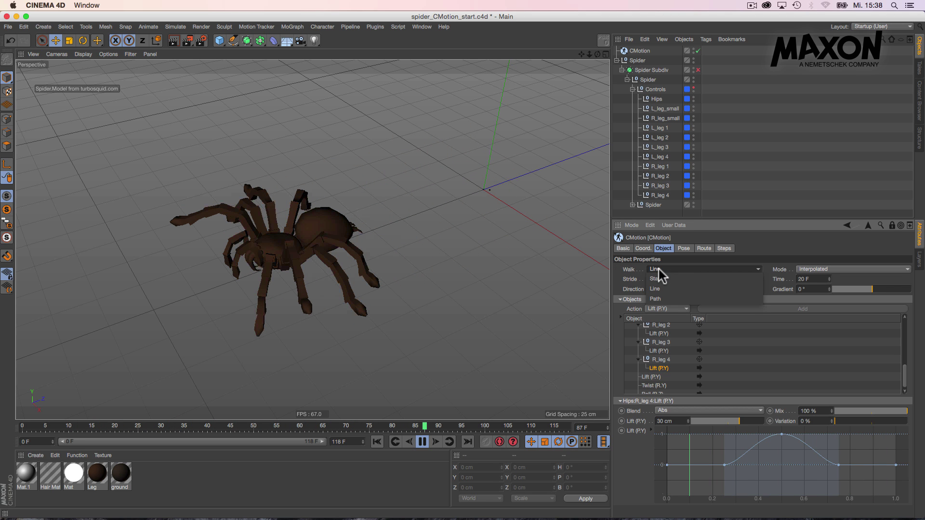
left_click(660, 294)
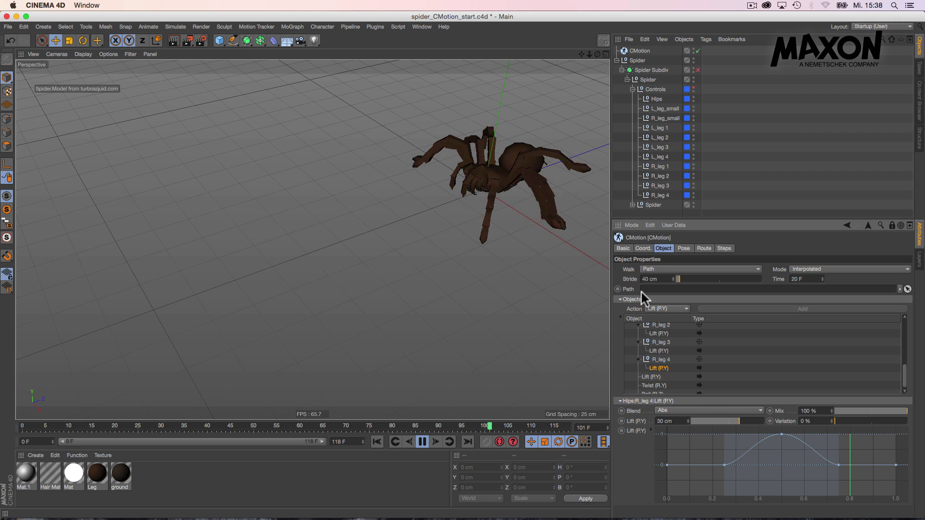
left_click(423, 441)
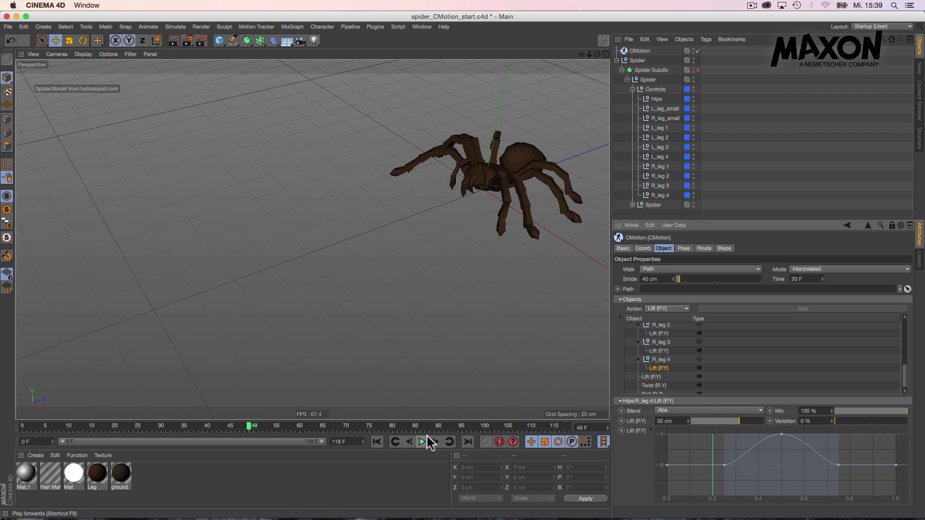
In the Top view, sketch a freehand U-shaped spline around the spider, about 232 by 359 cm, and smooth both its sides.
middle_click(417, 220)
middle_click(439, 174)
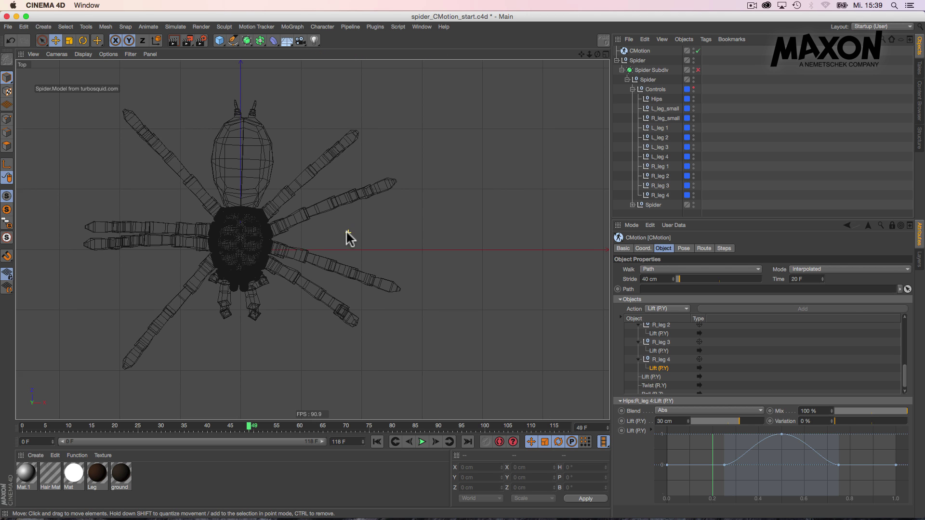
scroll(350, 238, "down", 5)
middle_click_drag(365, 227, 392, 198, "alt")
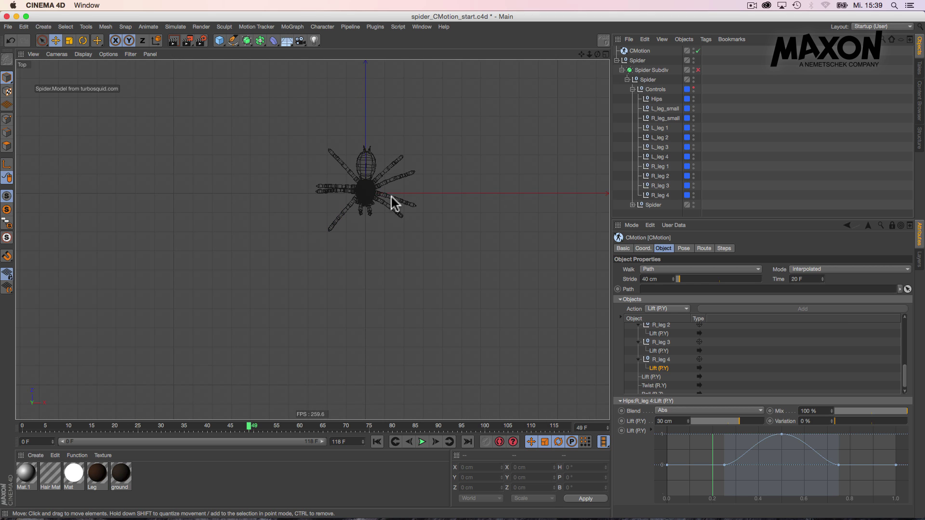
left_click(235, 41)
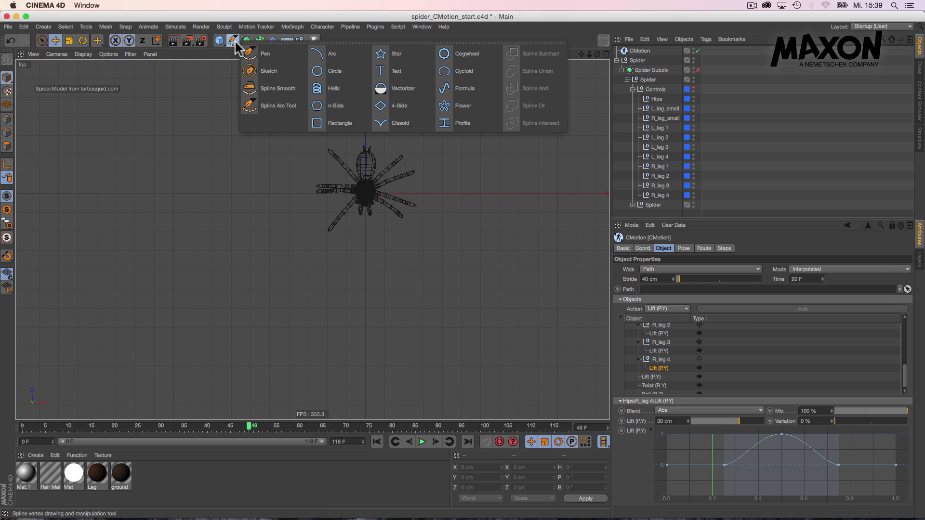
left_click(269, 71)
middle_click_drag(334, 166, 286, 117, "alt")
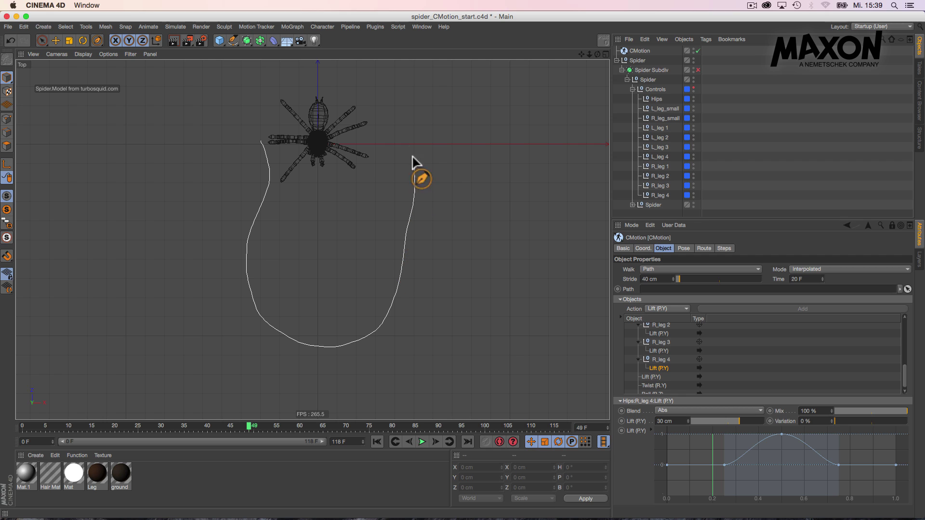
left_click_drag(339, 73, 339, 73)
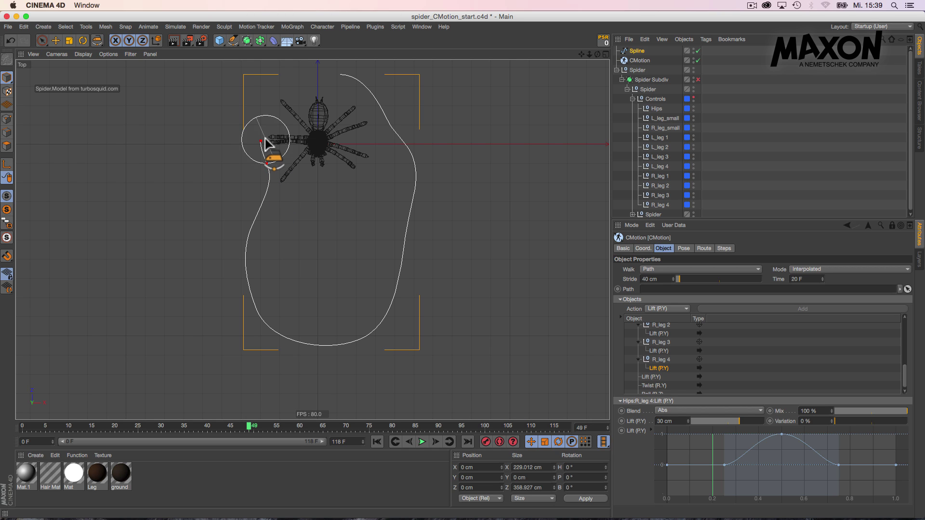
left_click_drag(259, 239, 264, 226)
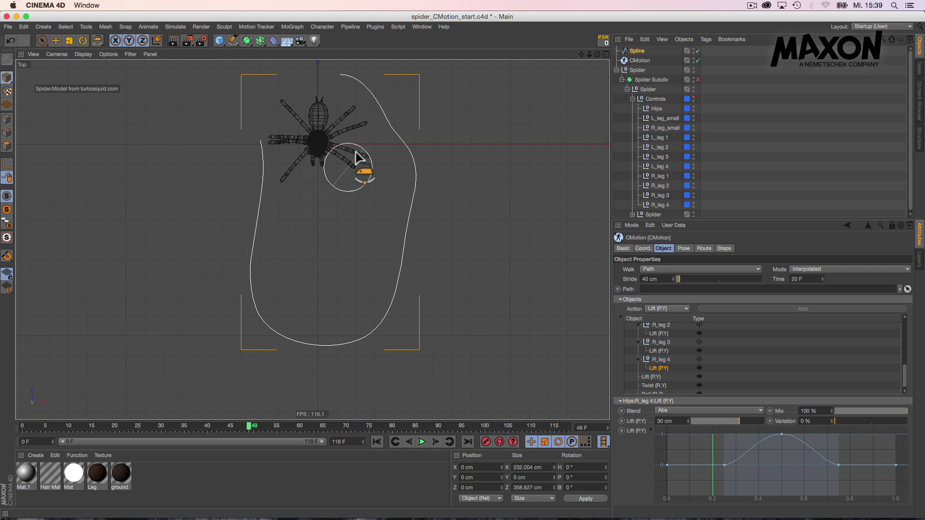
left_click_drag(362, 107, 375, 99)
Set the Sketch radius to 66, redraw the spline's lower bend and smooth it to about 233 by 319 cm overall.
left_click(892, 225)
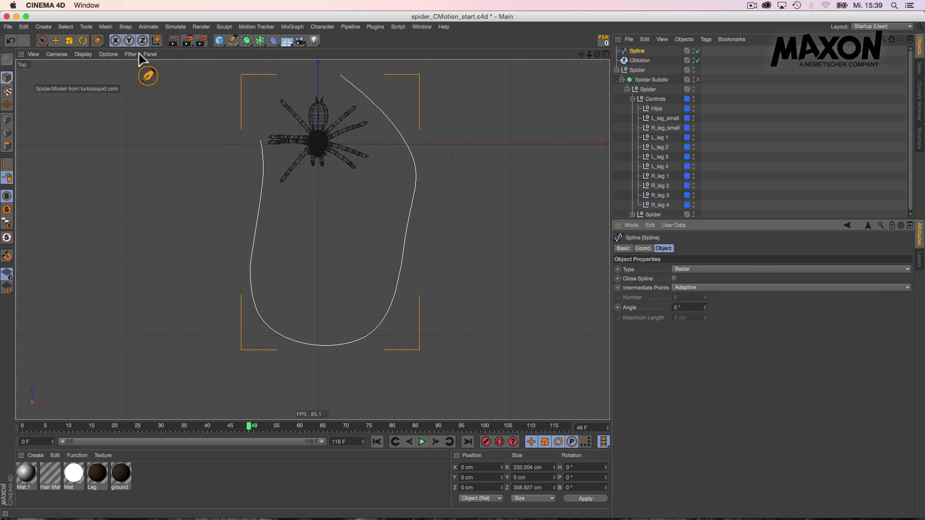
left_click(98, 41)
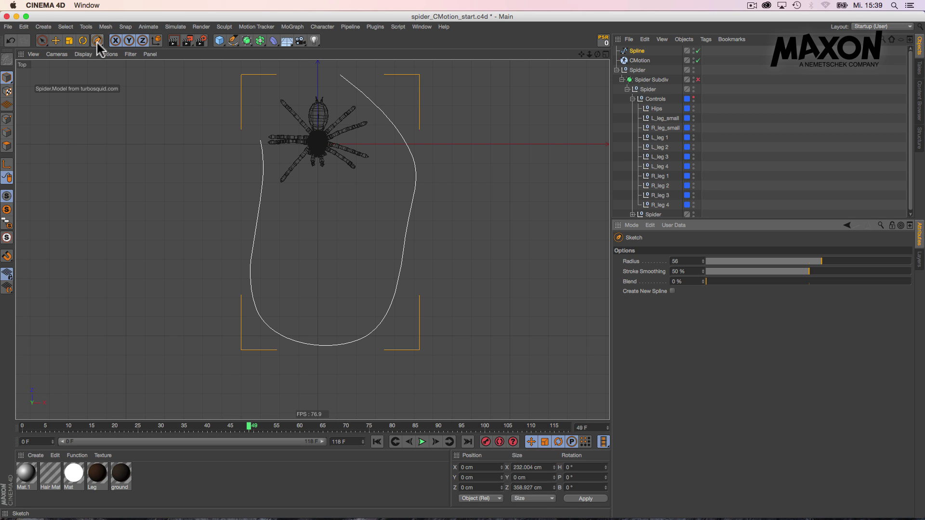
left_click(842, 262)
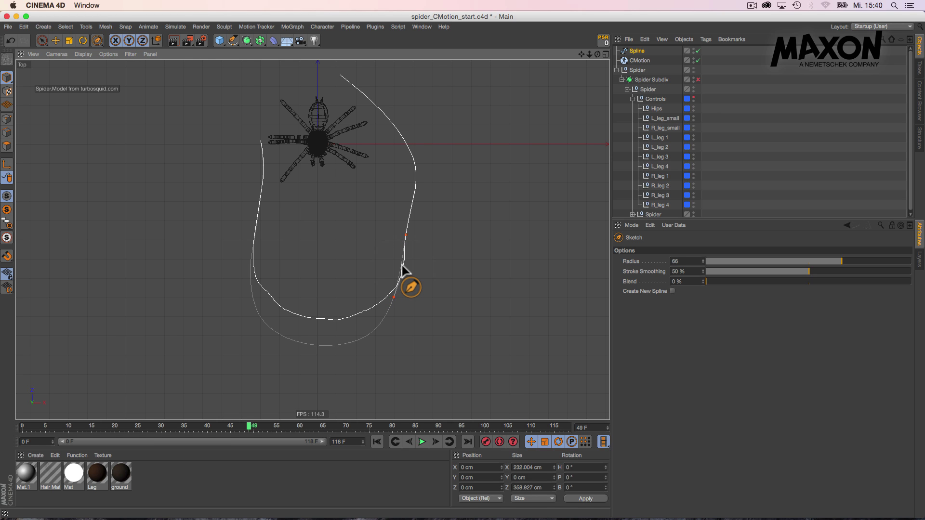
left_click_drag(402, 265, 402, 265)
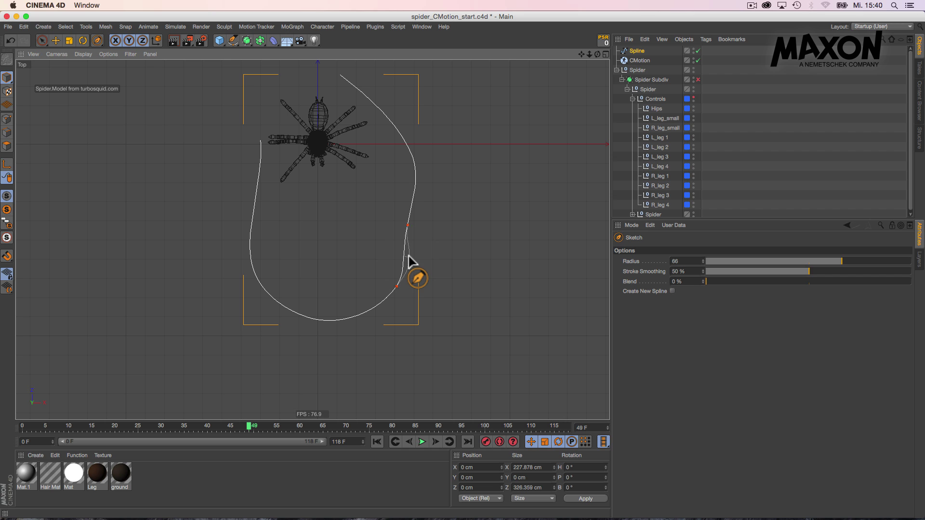
key("shift")
mouse_move(397, 285)
left_mouse_down()
mouse_move(364, 325)
mouse_move(315, 334)
mouse_move(196, 326)
left_mouse_up()
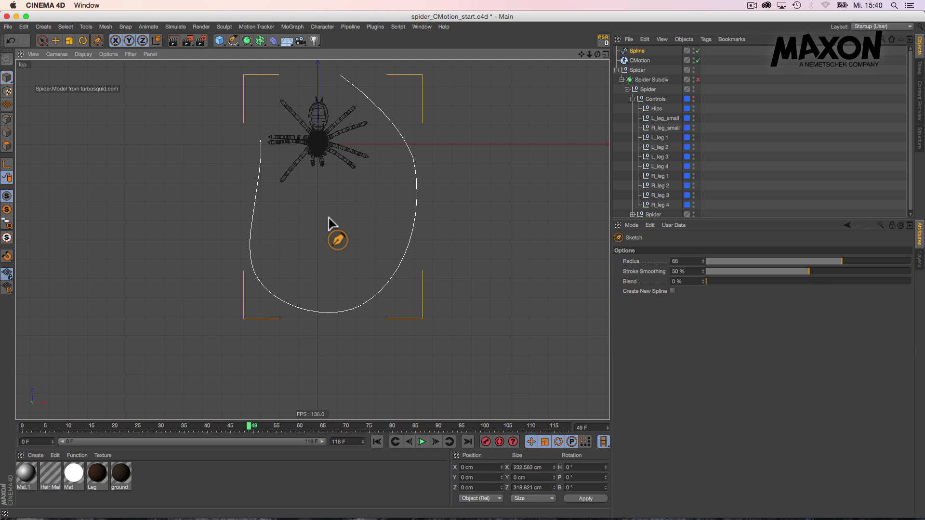
Assign the sketched spline as the Path of the CMotion object.
middle_click_drag(328, 223, 334, 245, "alt")
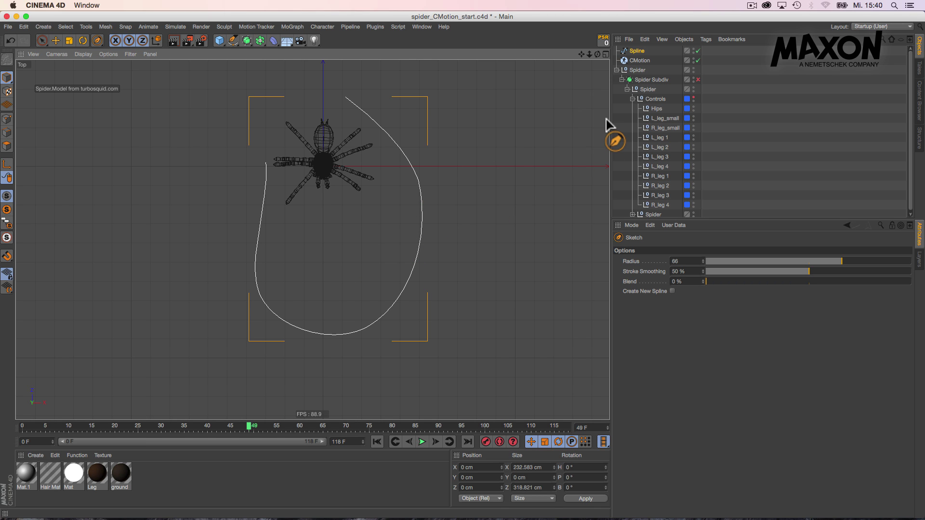
left_click(638, 61)
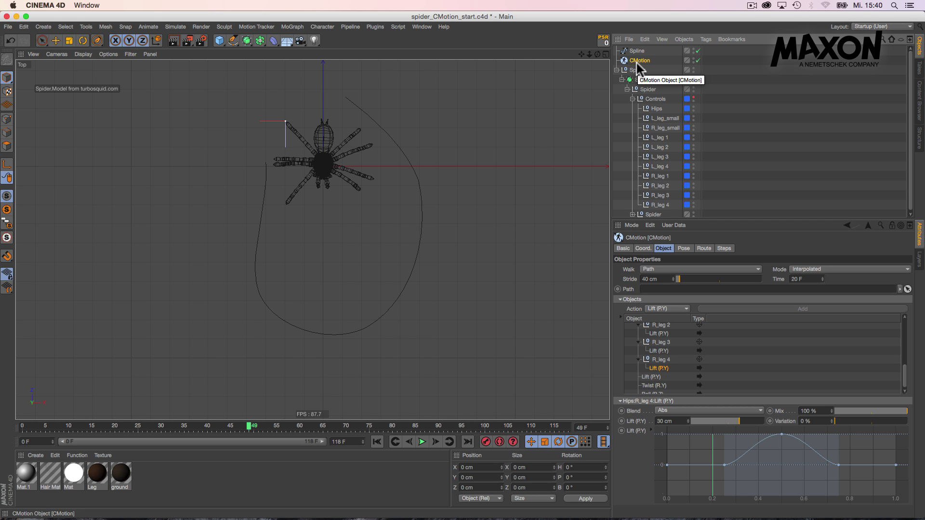
left_click(639, 53)
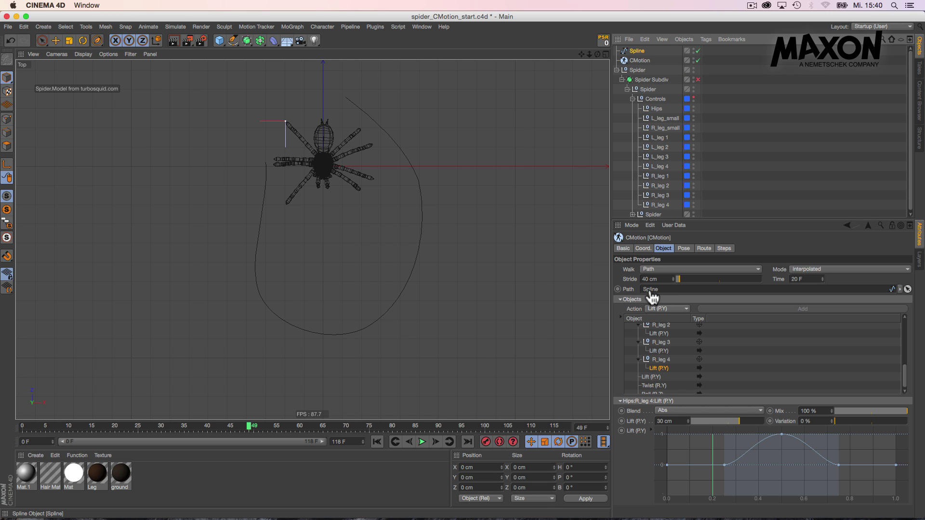
left_click_drag(653, 297, 651, 291)
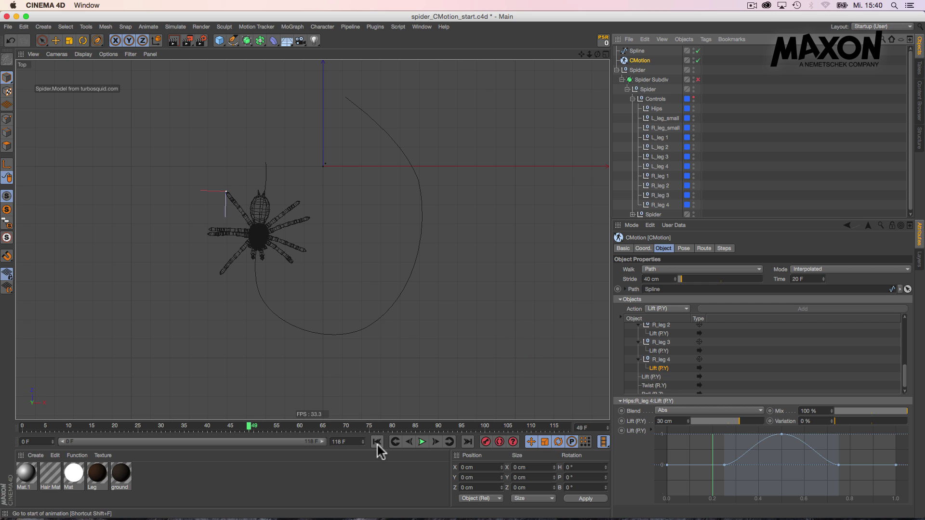
Play the animation and review the spider's walk along the spline from the Perspective view.
left_click(423, 443)
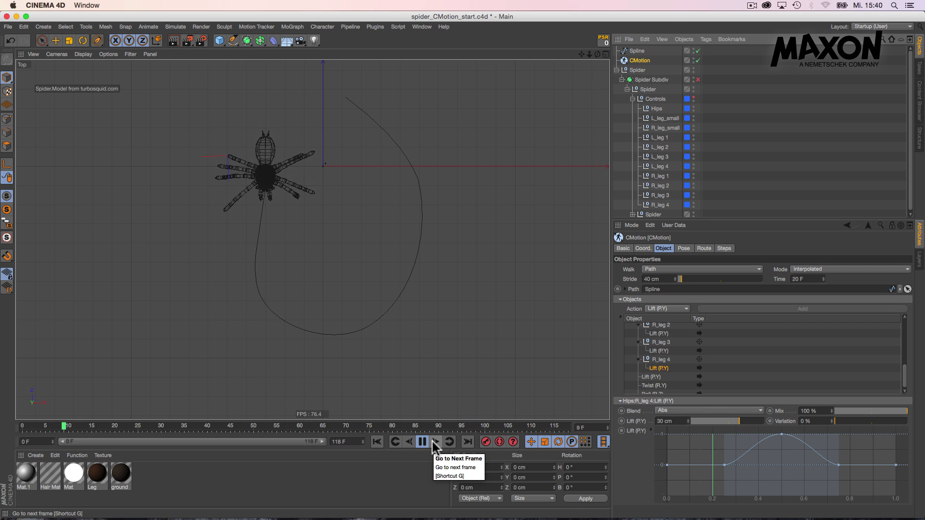
middle_click(404, 264)
middle_click(233, 169)
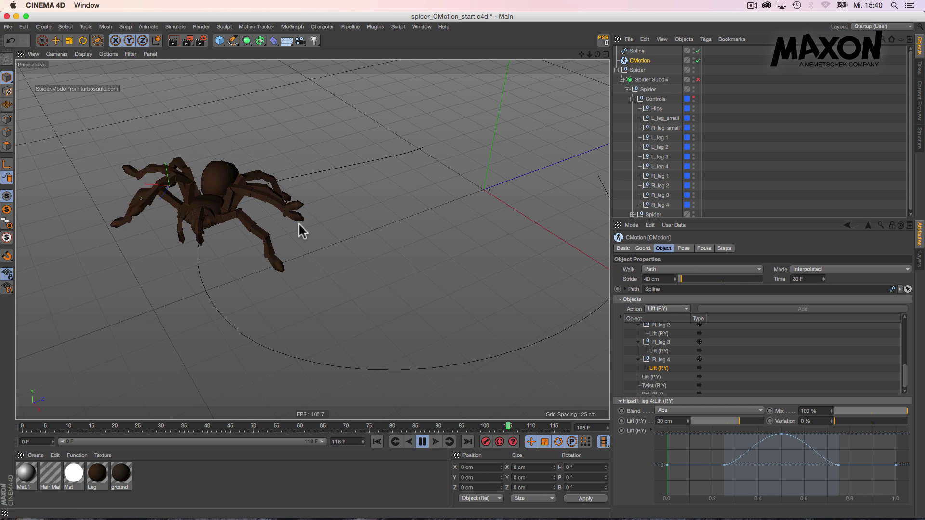
left_click_drag(357, 264, 394, 246, "alt")
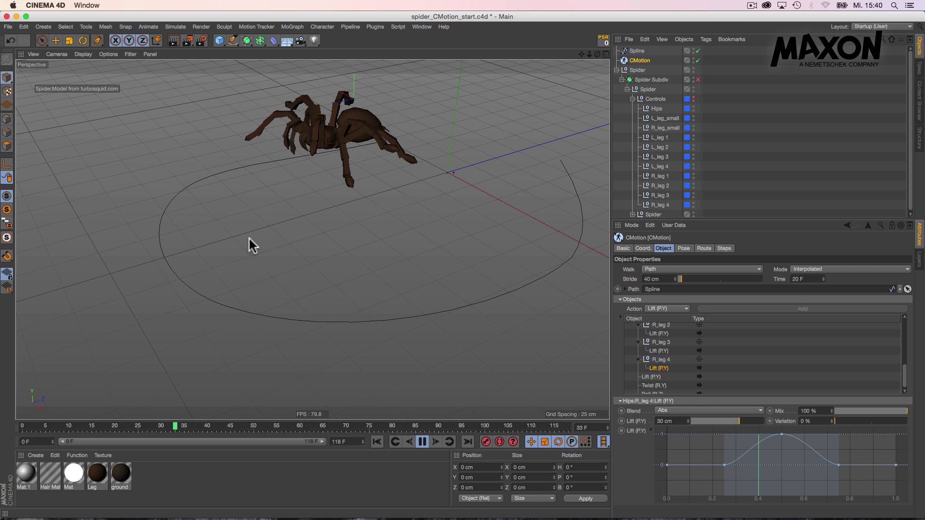
left_click_drag(326, 207, 357, 215, "alt")
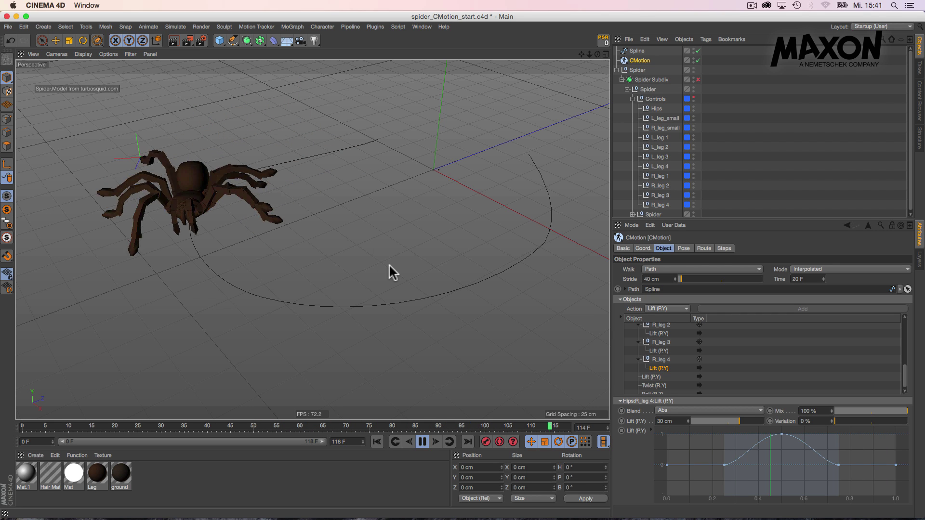
left_click(422, 442)
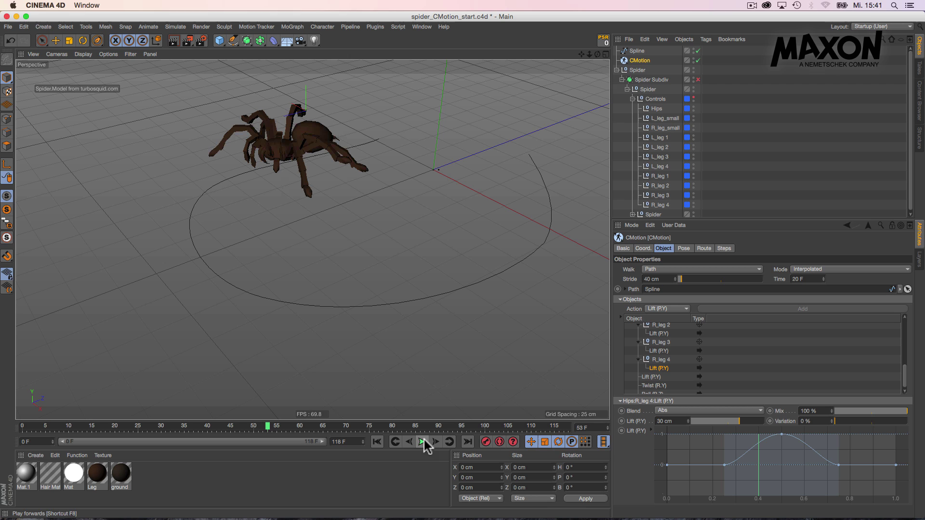
Add a Landscape object to the scene and increase its height to about 117 cm.
left_click(221, 42)
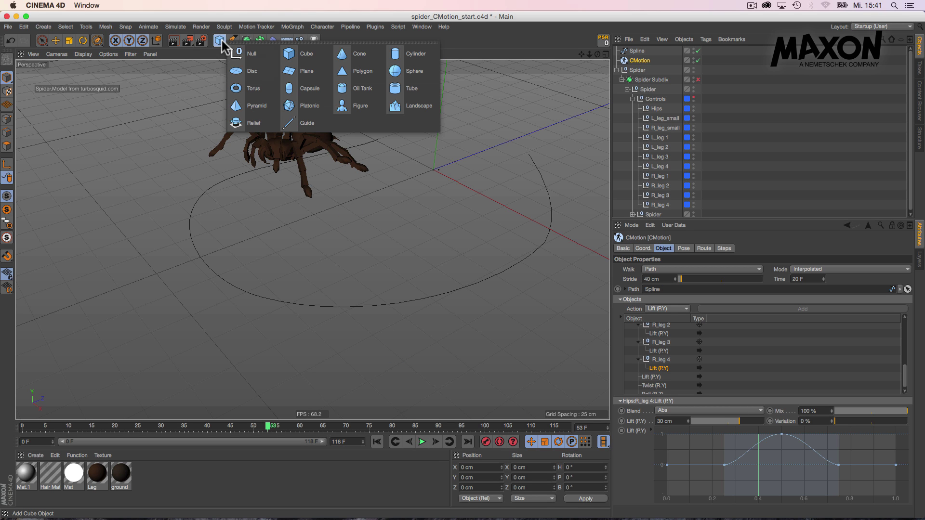
left_click(418, 107)
key("space")
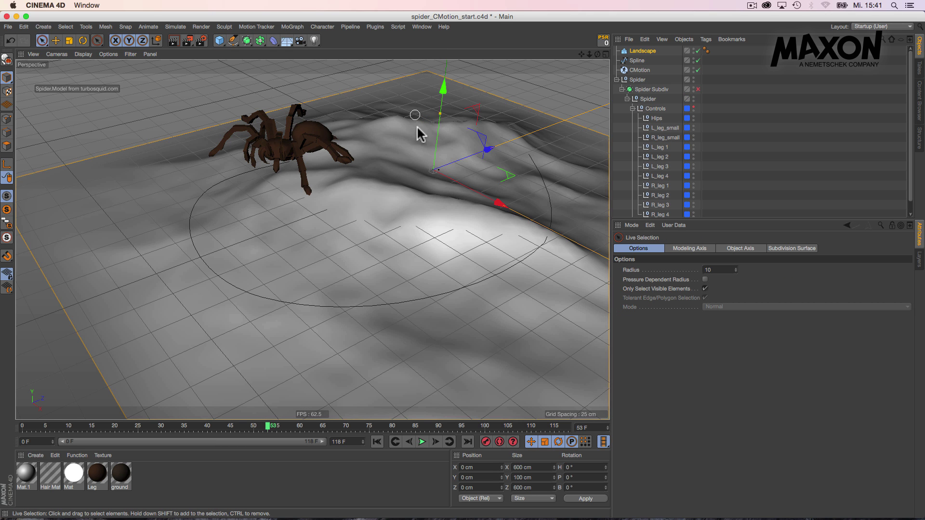
left_click_drag(440, 113, 442, 106)
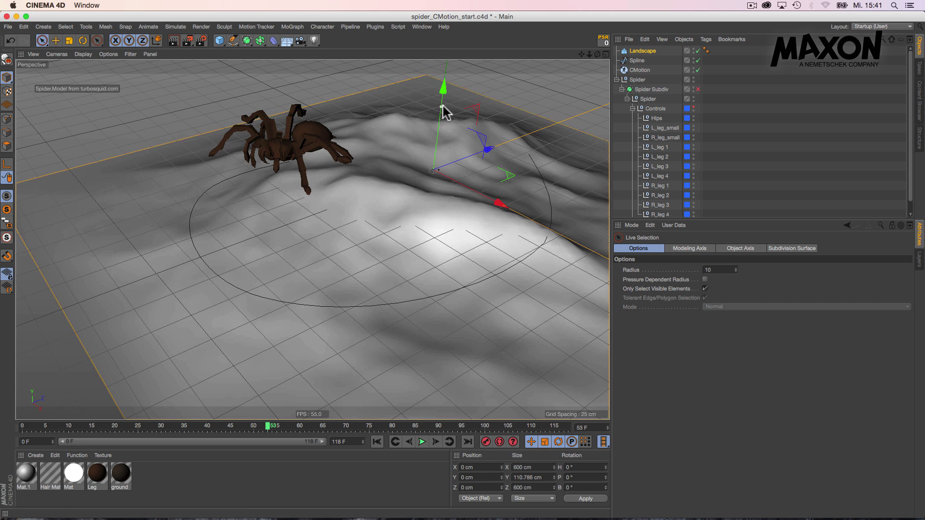
Enlarge the landscape to about 1086 cm in X and 1137 cm in Z, and play the walk over it.
middle_click_drag(488, 170, 349, 139, "alt")
right_click_drag(485, 141, 446, 174, "alt")
left_click_drag(538, 204, 699, 281)
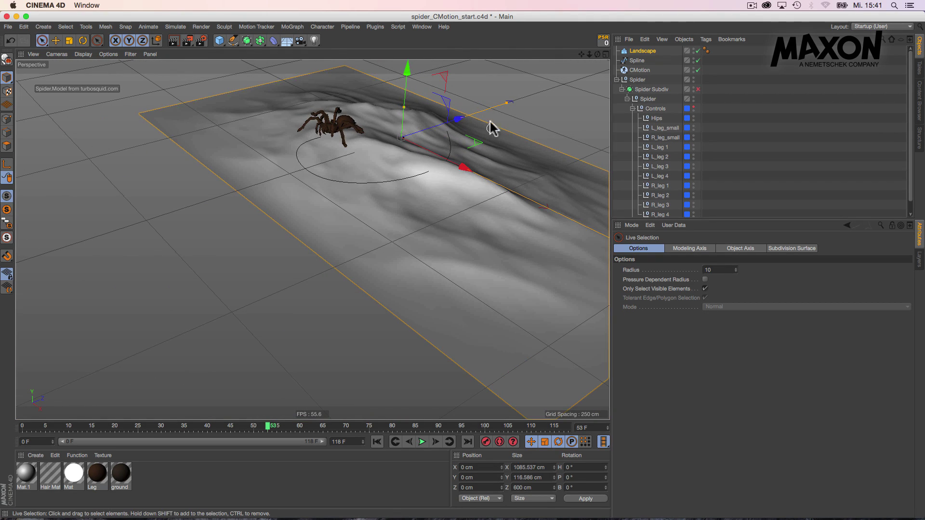
left_click_drag(509, 102, 582, 78)
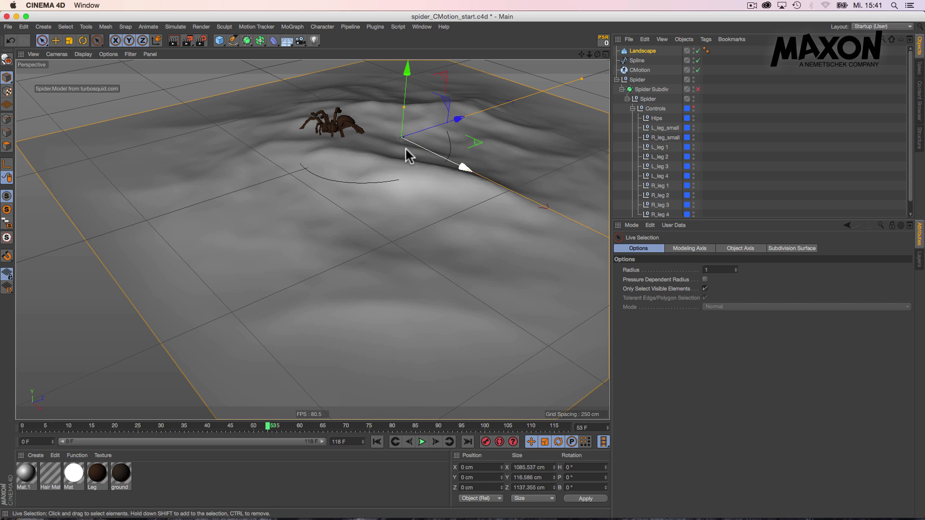
scroll(406, 151, "up", 6)
middle_click_drag(369, 150, 357, 163, "alt")
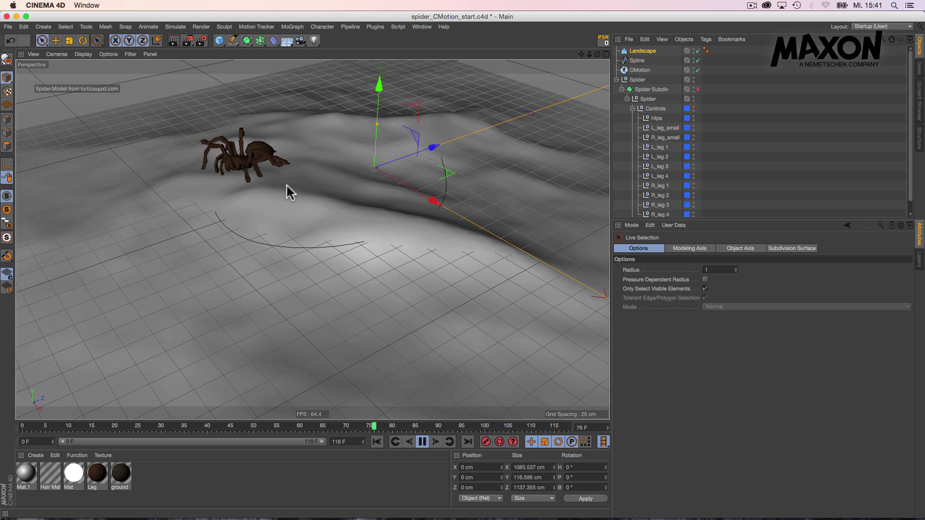
Hide the grid in the Perspective view so the spider and landscape are seen more clearly.
left_click(131, 54)
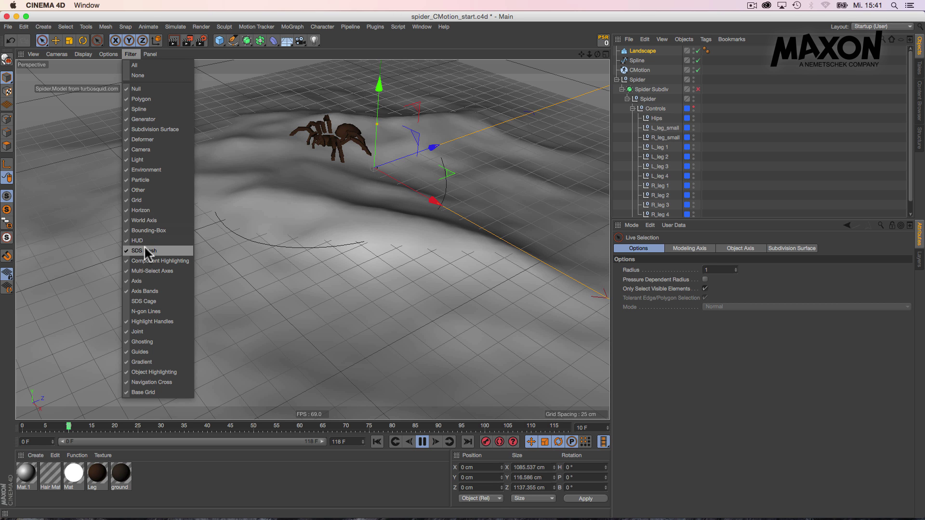
left_click(140, 200)
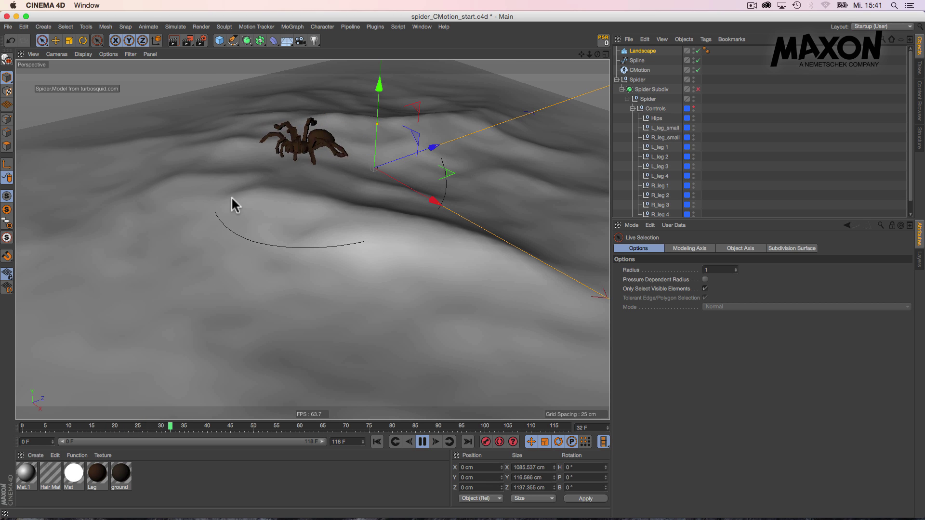
scroll(298, 198, "up", 2)
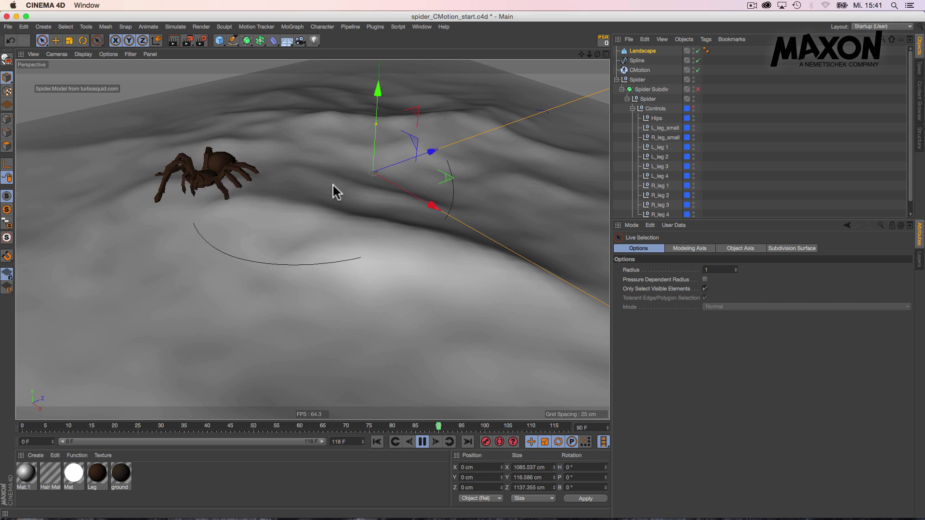
Assign the Landscape as the Surface in the CMotion object's Route settings.
left_click(635, 70)
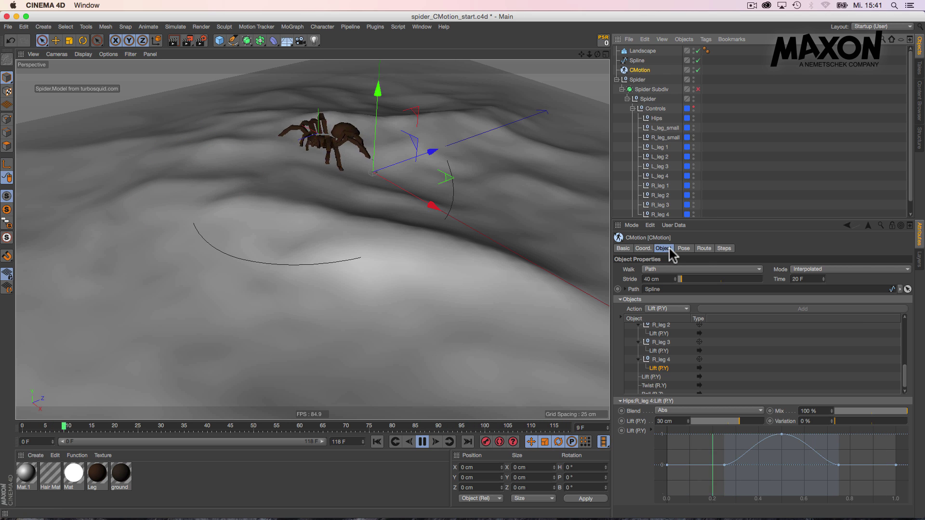
left_click(705, 248)
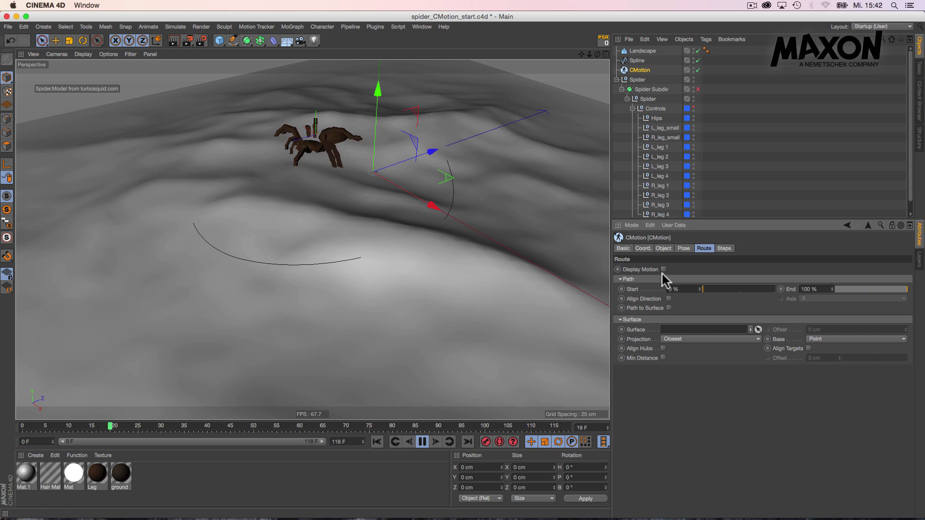
left_click(643, 51)
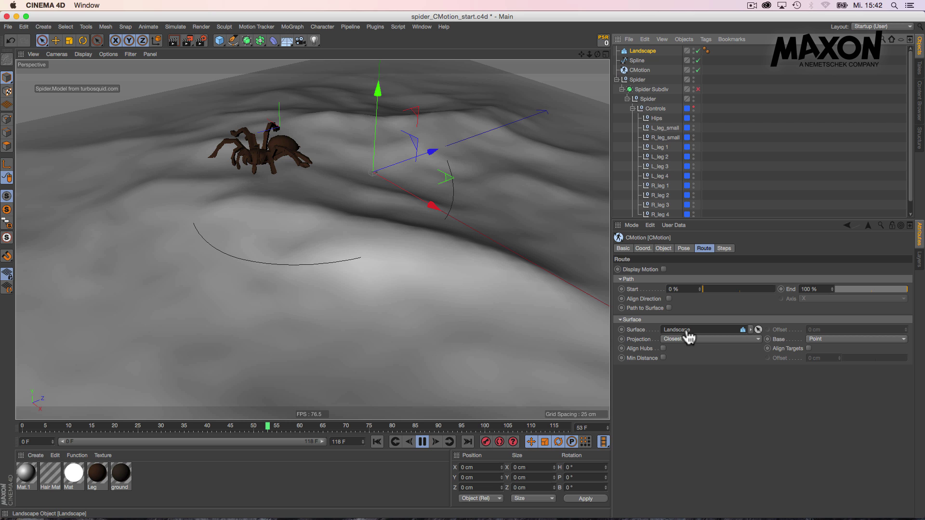
left_click_drag(689, 336, 688, 334)
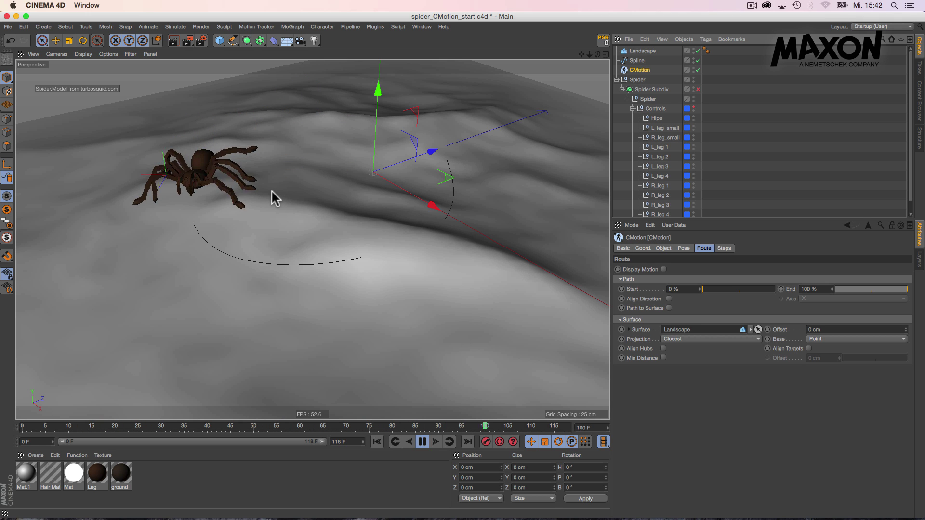
Review the walk from a low angle, stop playback, and set the CMotion path Start to 16%.
left_click_drag(274, 200, 243, 192, "alt")
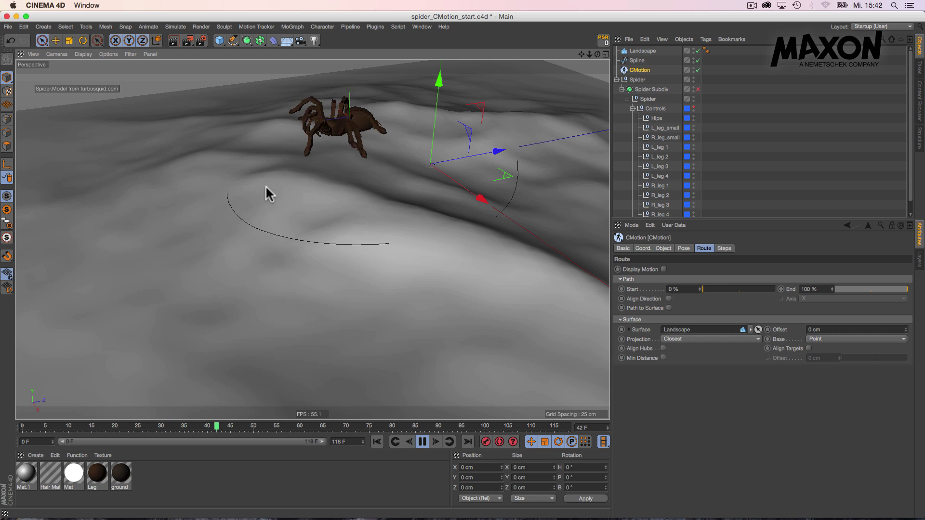
left_click_drag(303, 191, 279, 207, "alt")
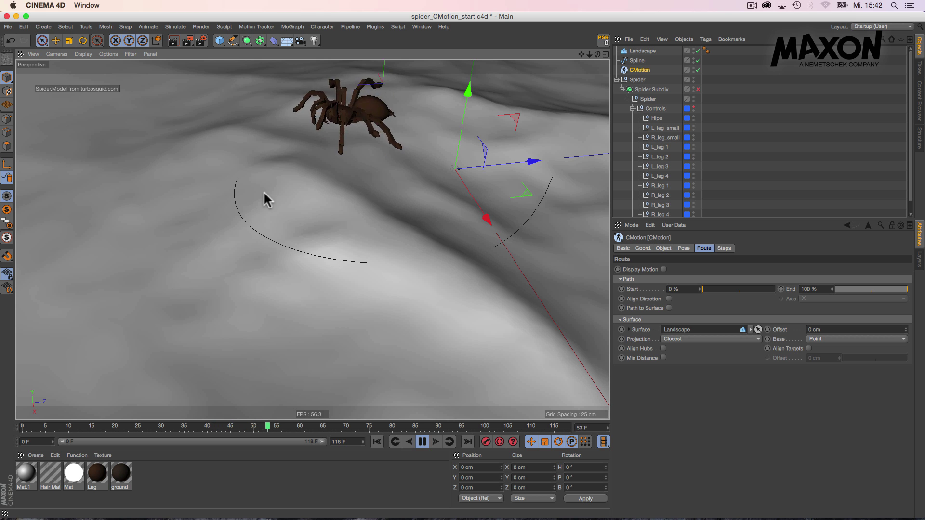
left_click_drag(281, 196, 275, 166, "alt")
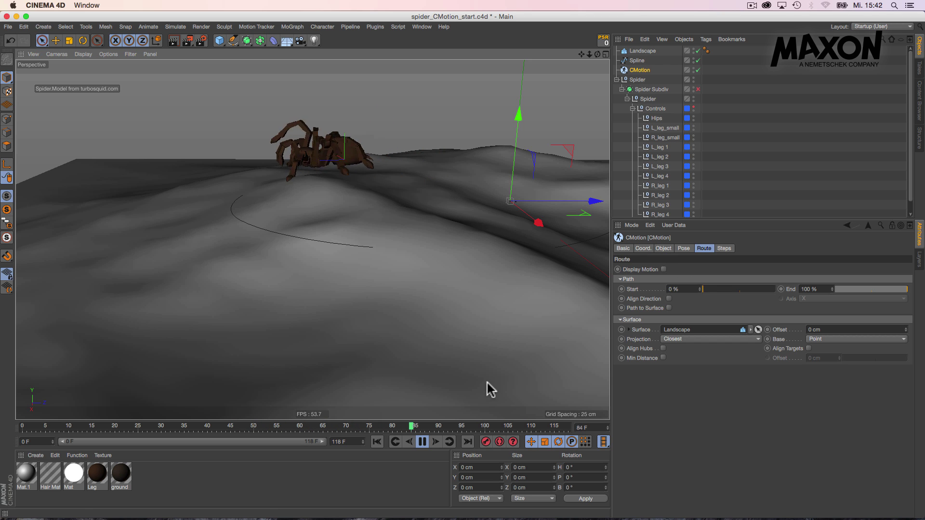
left_click(422, 442)
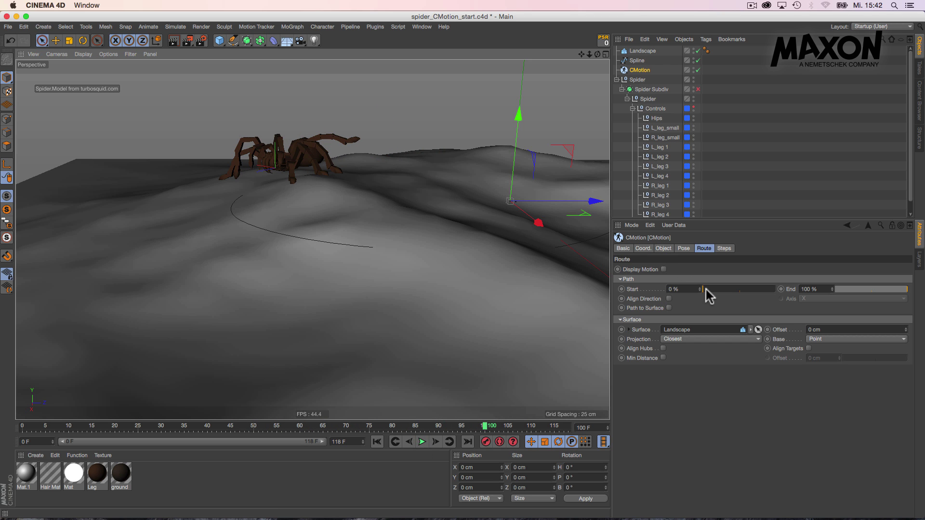
left_click_drag(703, 289, 714, 289)
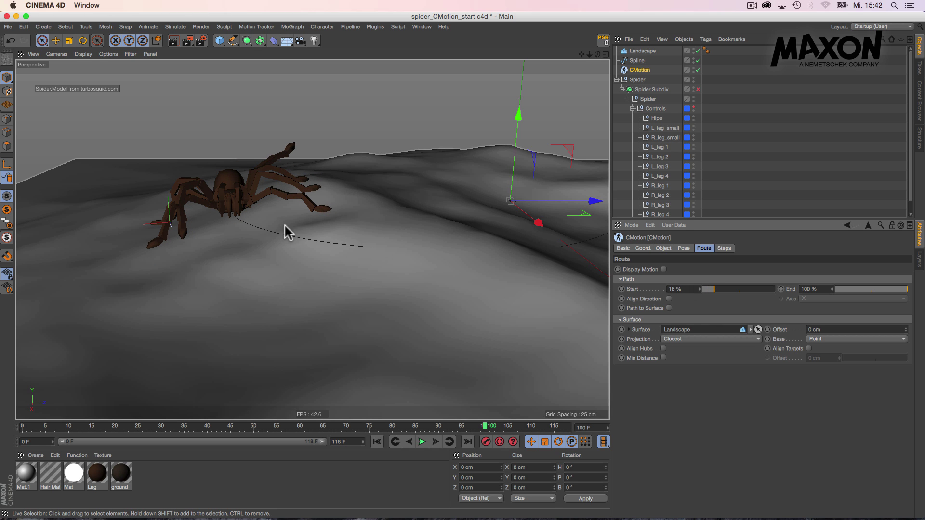
Enable Align Hubs for the CMotion surface and play the walk to check the body's tilt over the terrain.
left_click_drag(318, 245, 283, 215, "alt")
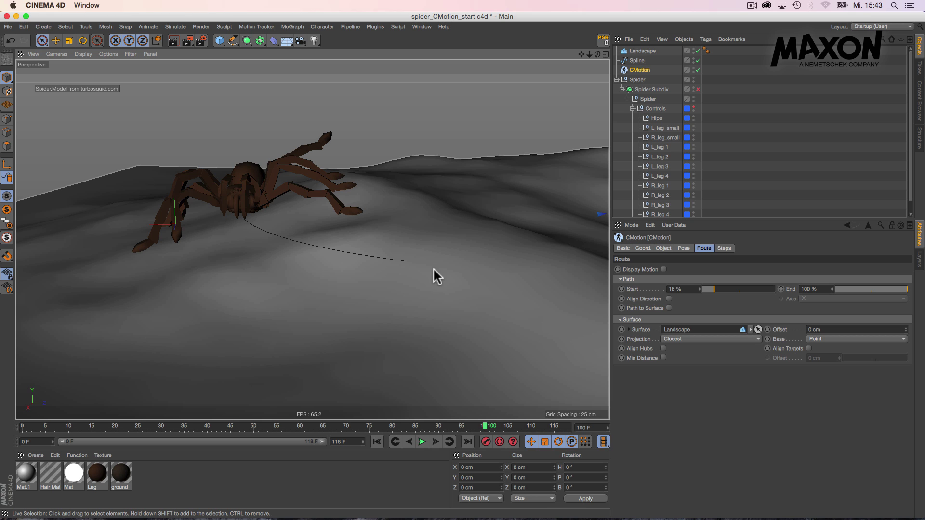
left_click(663, 348)
mouse_move(236, 216)
left_mouse_down("alt")
mouse_move(259, 206)
mouse_move(244, 228)
mouse_move(226, 217)
mouse_move(282, 223)
mouse_move(245, 244)
mouse_move(247, 229)
left_mouse_up("alt")
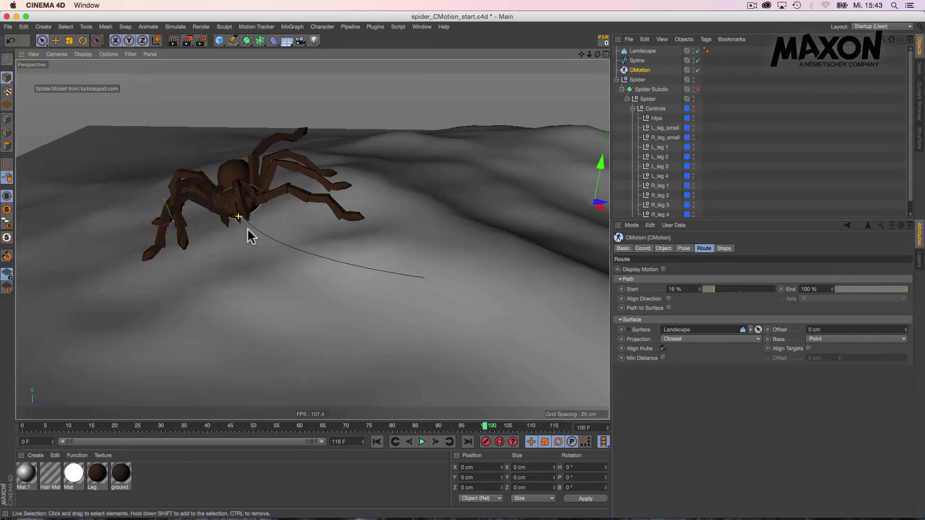
left_click(423, 442)
left_click_drag(410, 301, 450, 316, "alt")
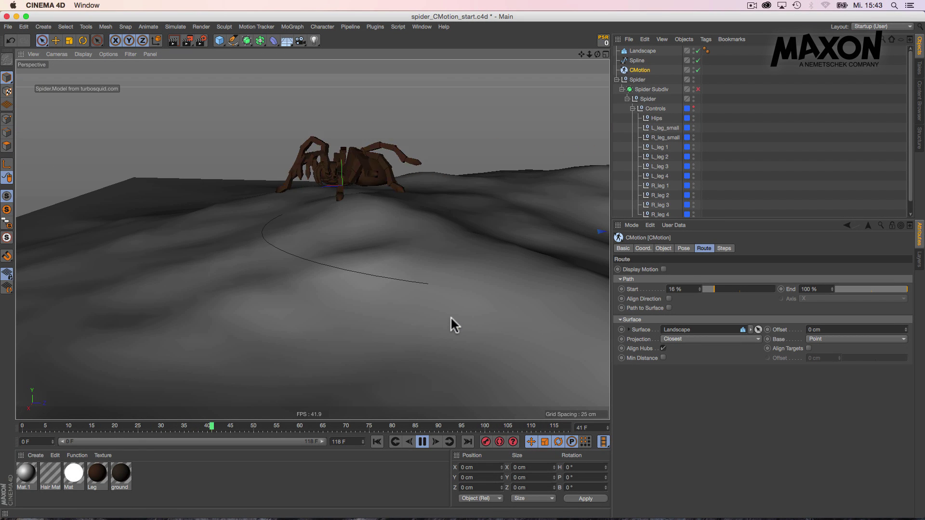
left_click_drag(355, 284, 406, 288, "alt")
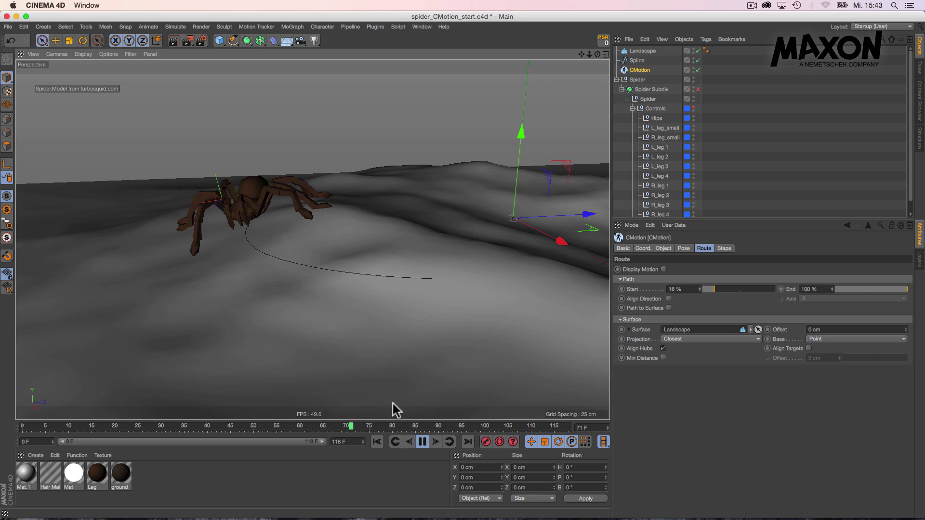
left_click(422, 442)
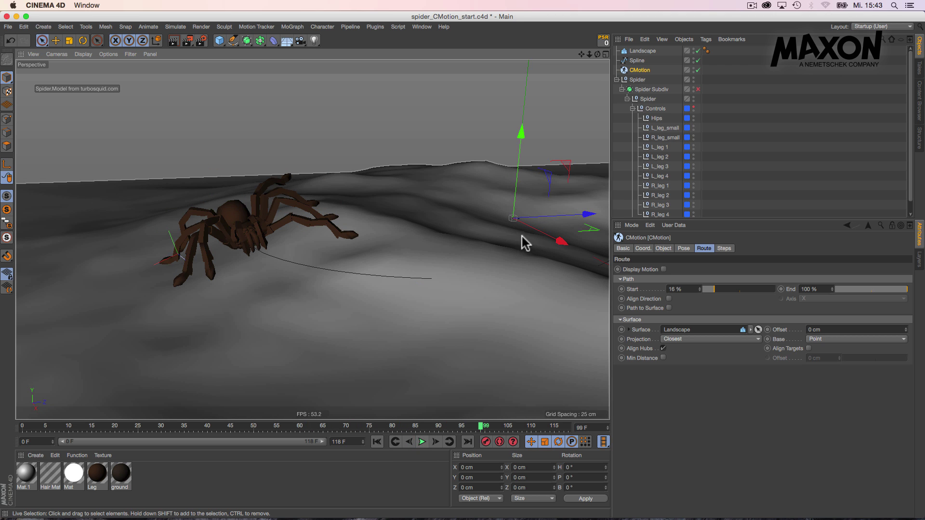
Move the Landscape along Z to about -262 cm so more uneven terrain lies under the spider's path.
left_click(640, 50)
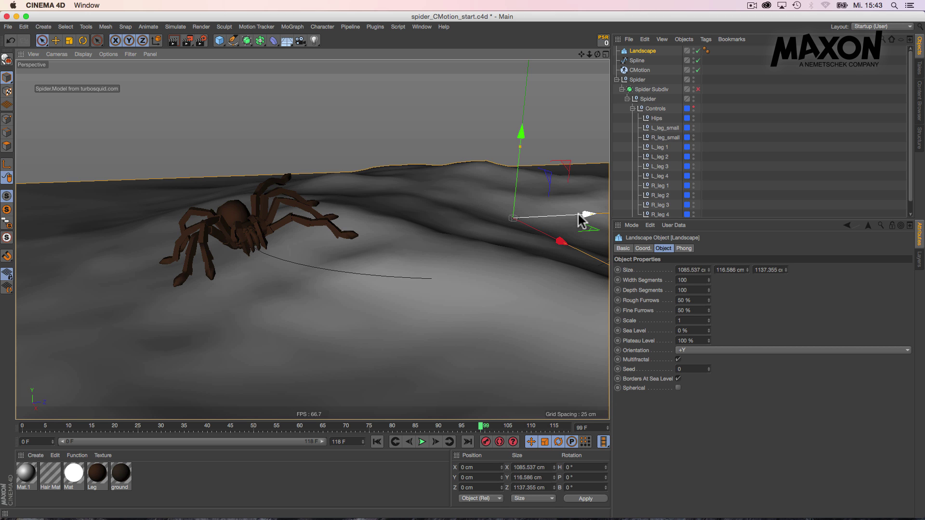
left_click_drag(577, 223, 270, 333)
left_click_drag(312, 265, 263, 299, "alt")
right_click_drag(355, 277, 334, 290, "alt")
middle_click_drag(335, 290, 282, 230, "alt")
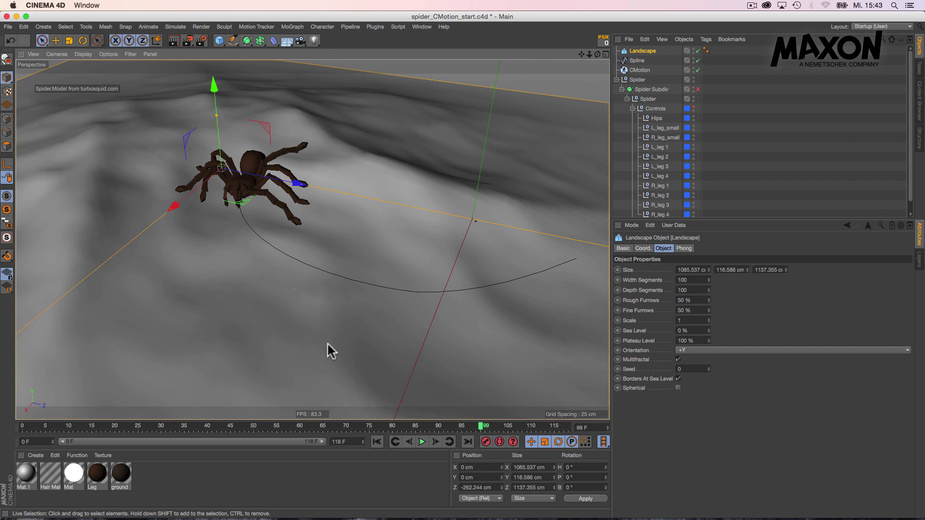
Play the spider's walk over the shifted landscape, then stop and return to the first frame.
left_click(423, 442)
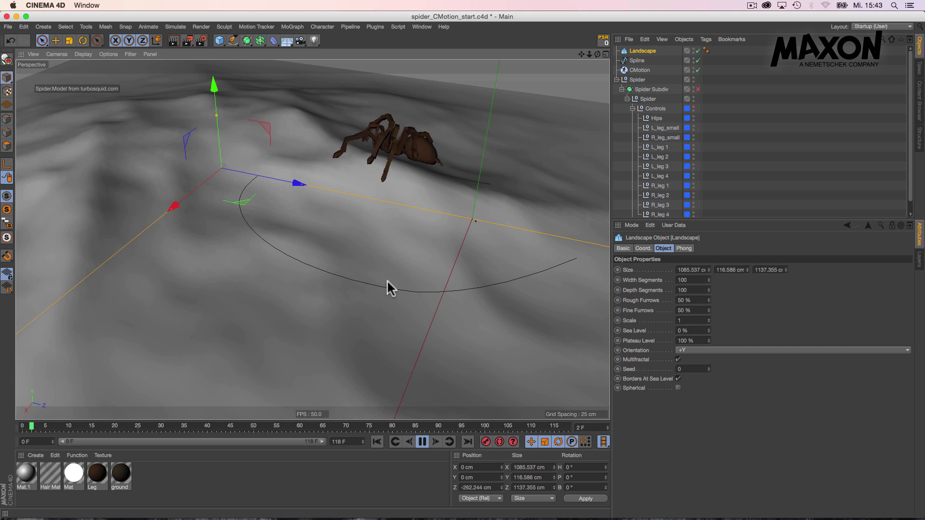
left_click(727, 192)
left_click_drag(301, 189, 286, 177, "alt")
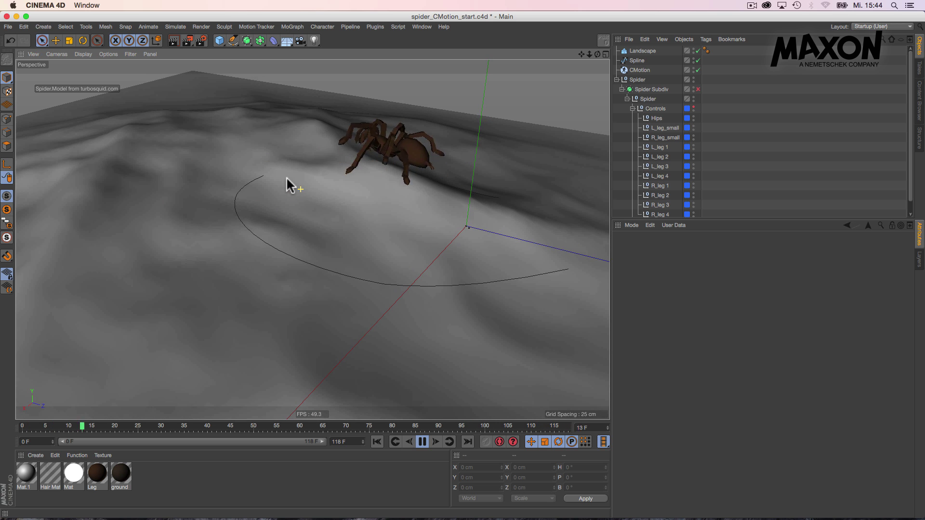
left_click(424, 442)
left_click(378, 442)
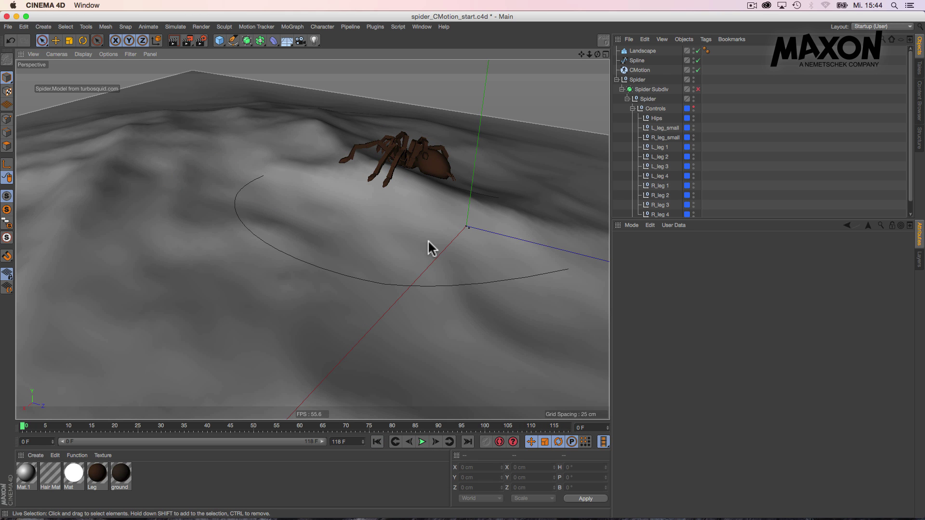
Create CMotion steps for all of the spider's footsteps and inspect the step markers on the terrain.
left_click(629, 71)
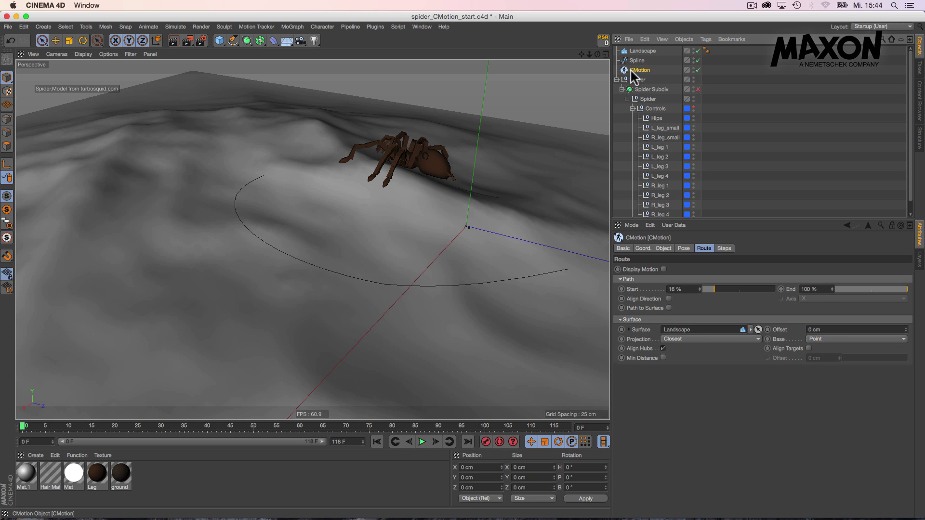
left_click(724, 249)
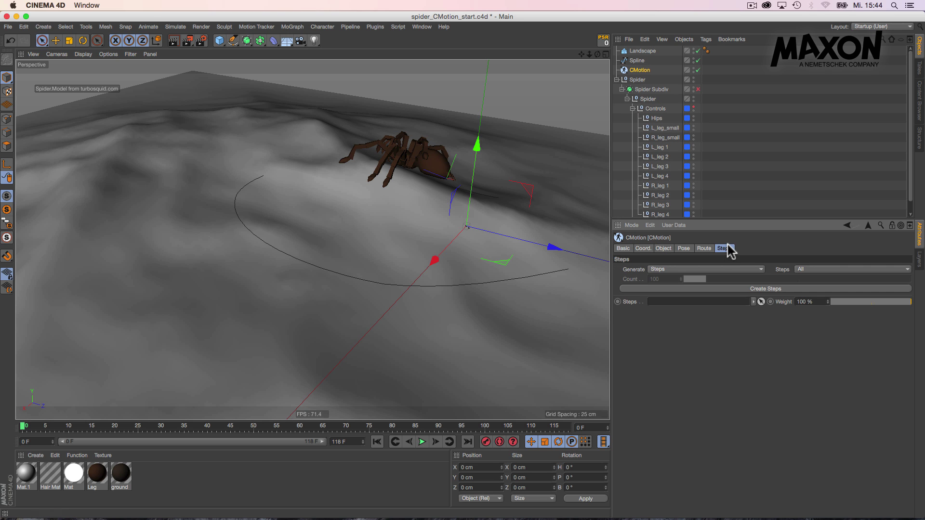
left_click(771, 289)
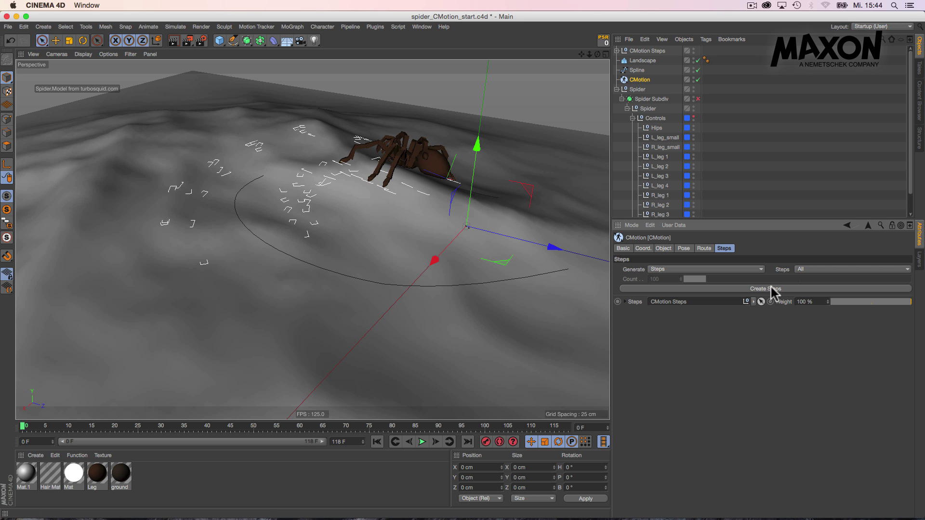
left_click_drag(323, 183, 343, 214, "alt")
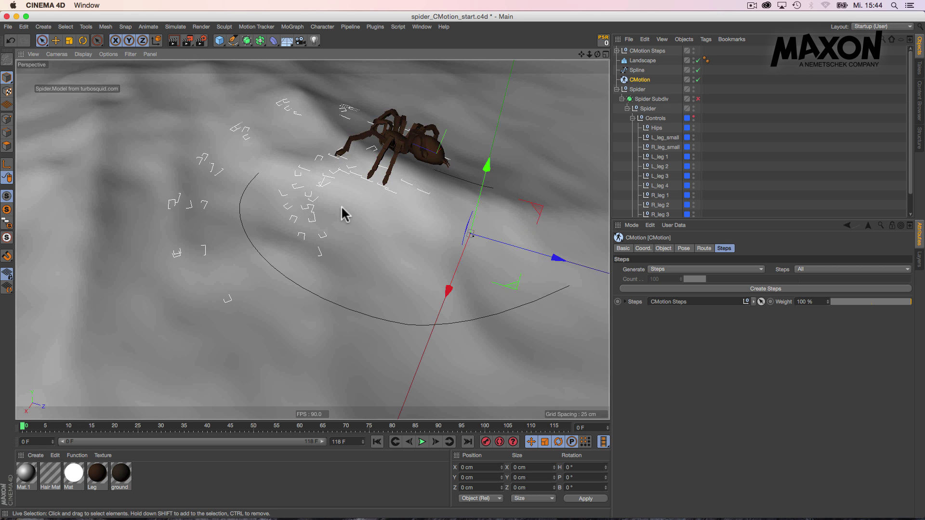
middle_click_drag(321, 173, 320, 209, "alt")
right_click_drag(320, 187, 338, 184, "alt")
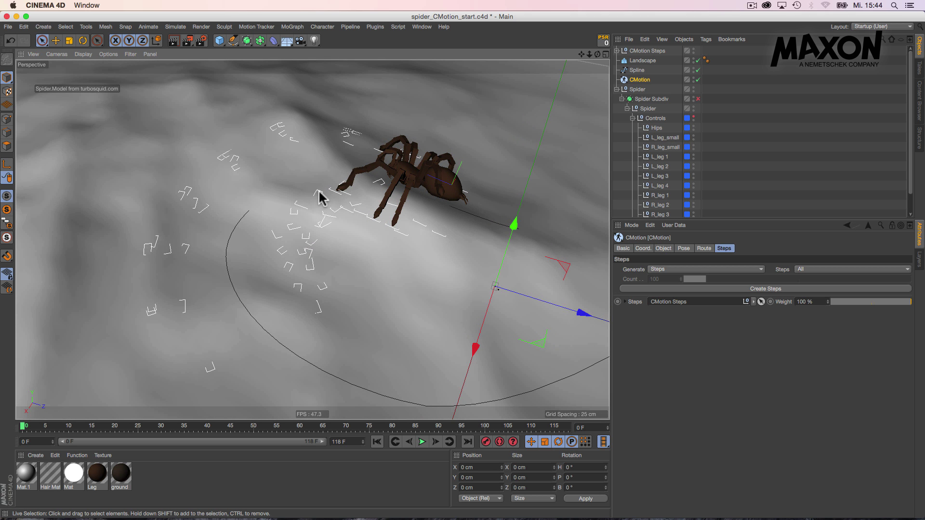
Select the Landscape object and add it to a new layer.
left_click(335, 109)
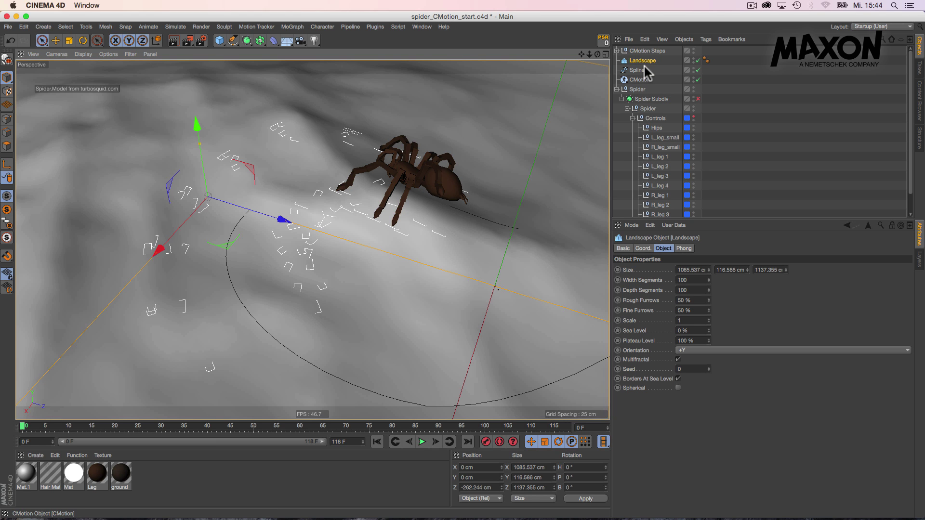
left_click(687, 60)
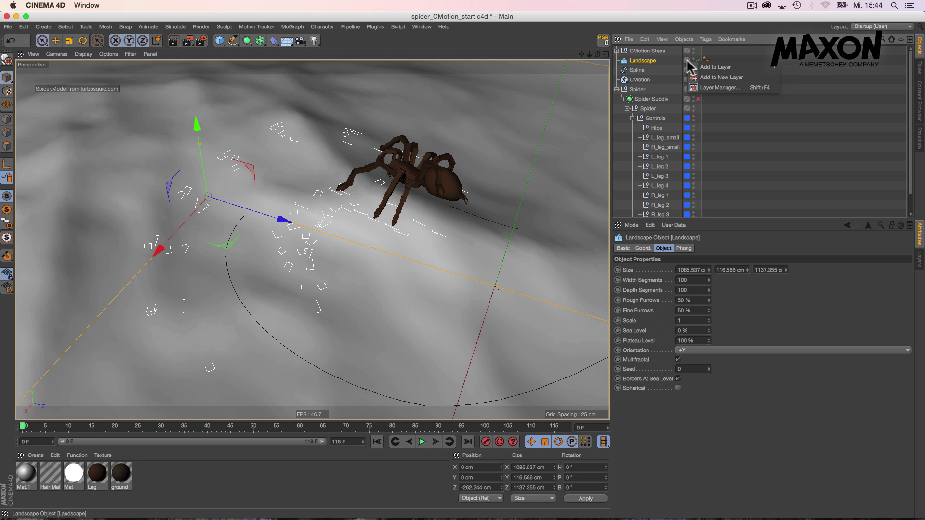
mouse_move(698, 68)
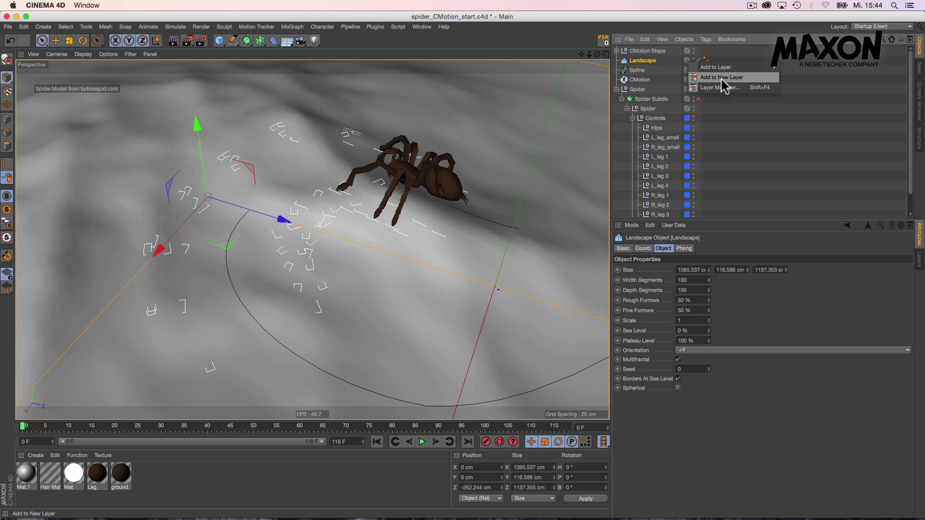
left_click(755, 78)
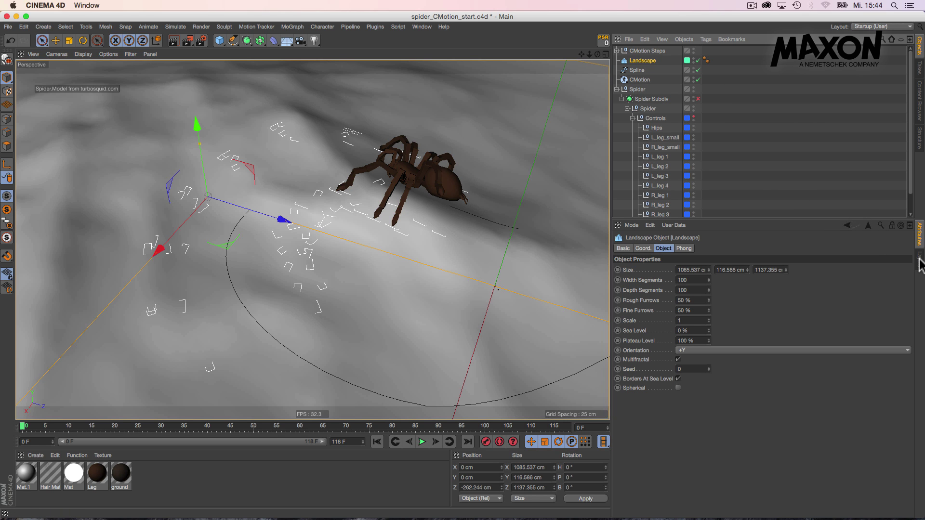
Rename the new layer as Landscape and lock it so the terrain cannot be selected.
left_click(920, 261)
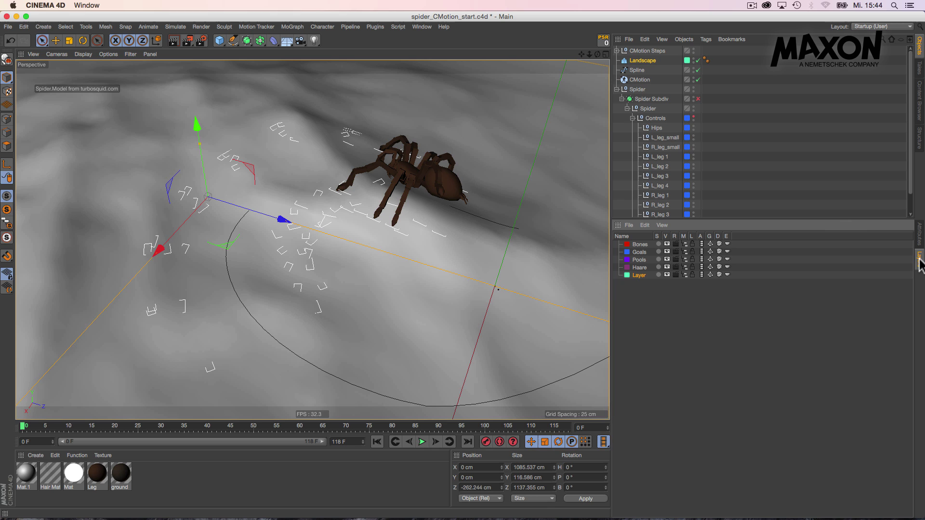
double_click(635, 277)
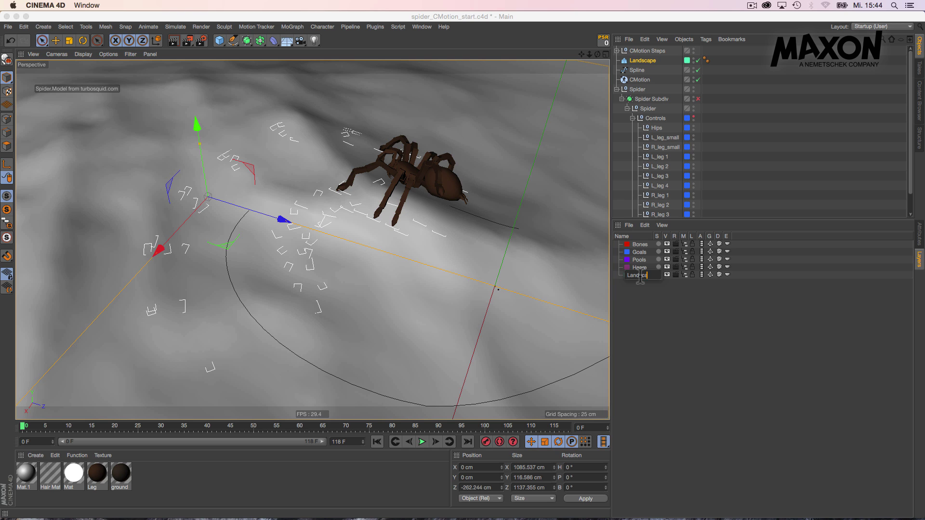
key("Return")
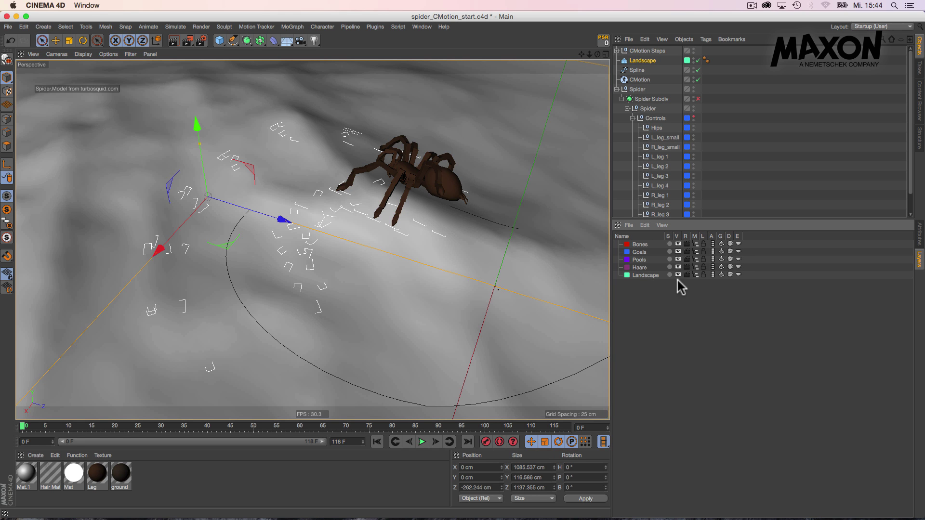
left_click(704, 276)
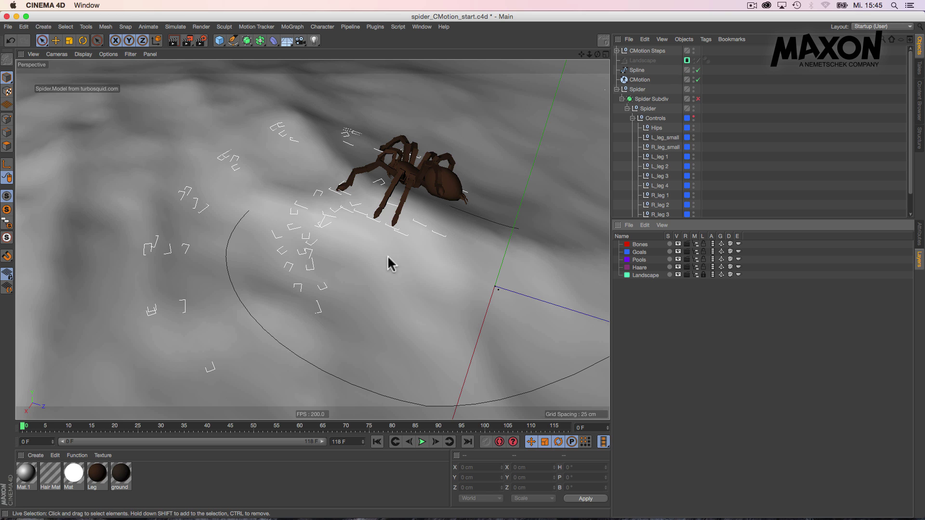
Select individual footstep markers on the terrain, ending with step 7 of R_leg 1, and display its object properties.
left_click(317, 196)
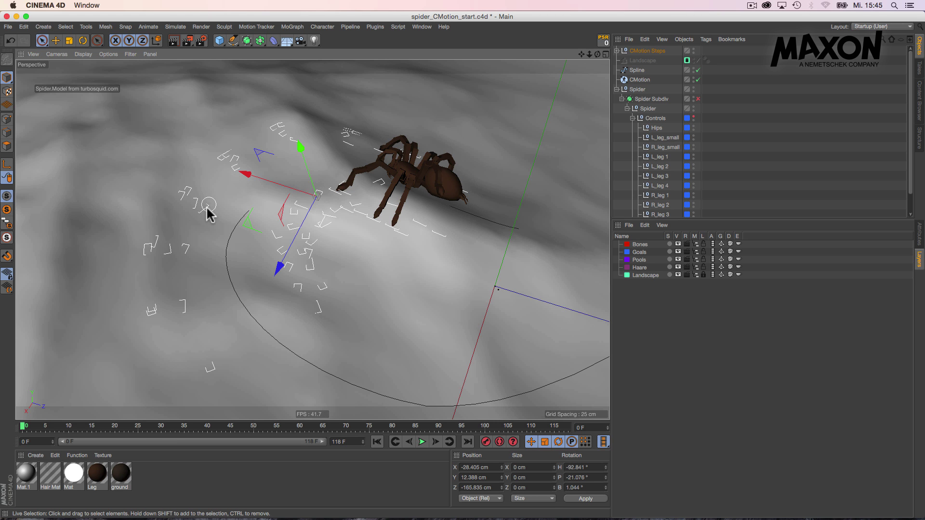
left_click_drag(317, 195, 211, 216)
left_click_drag(182, 252, 217, 374)
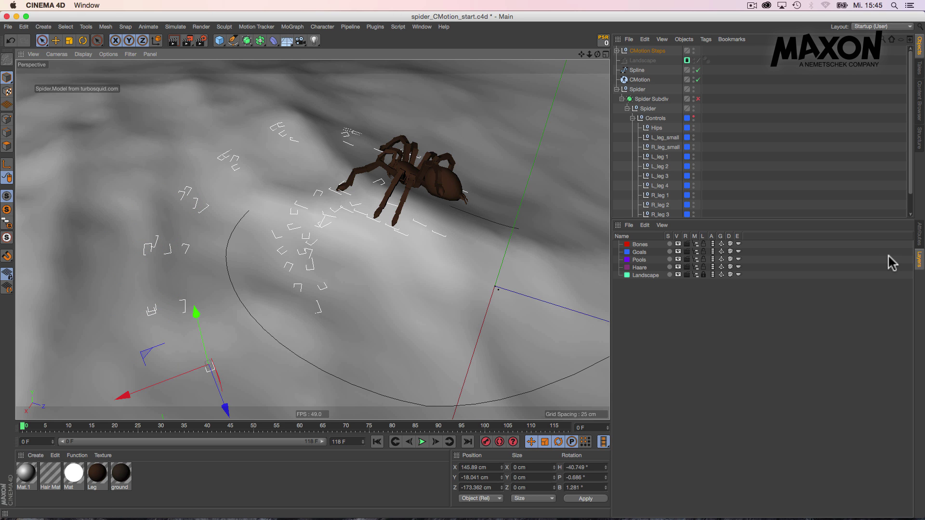
left_click(920, 234)
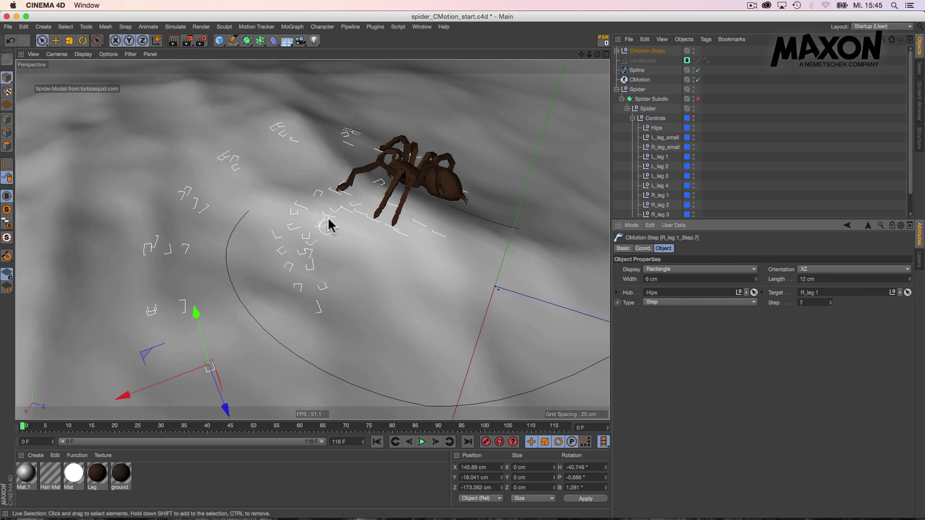
Play the spider's walk over the CMotion step markers and stop it at frame 53.
scroll(337, 222, "up", 2)
left_click_drag(348, 219, 422, 212, "alt")
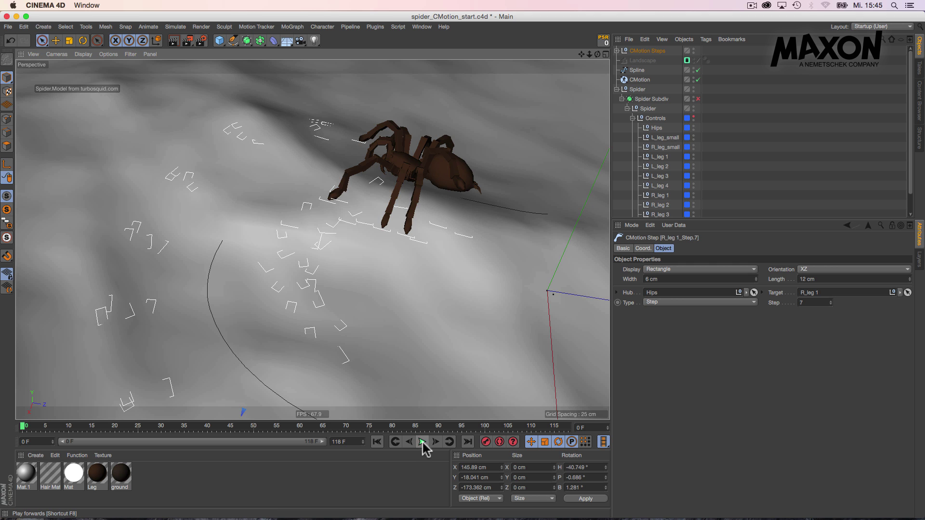
left_click(423, 442)
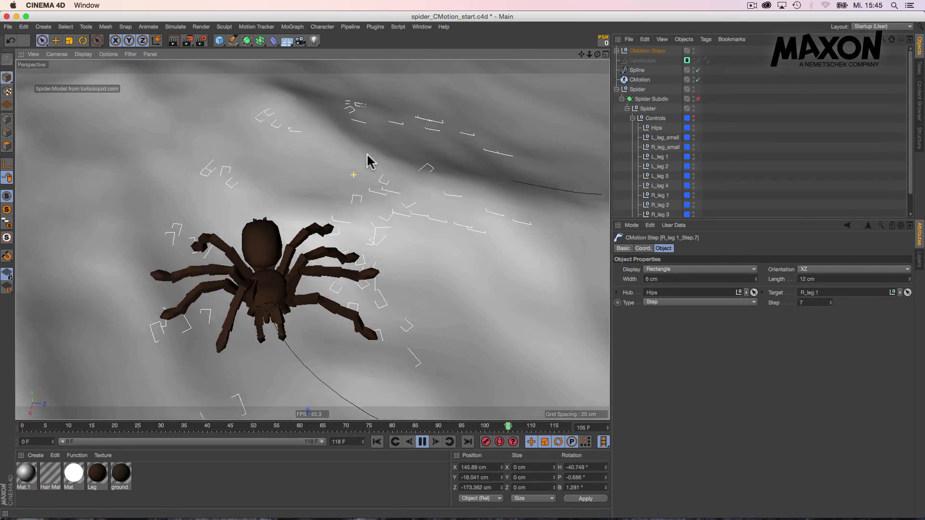
left_click(424, 442)
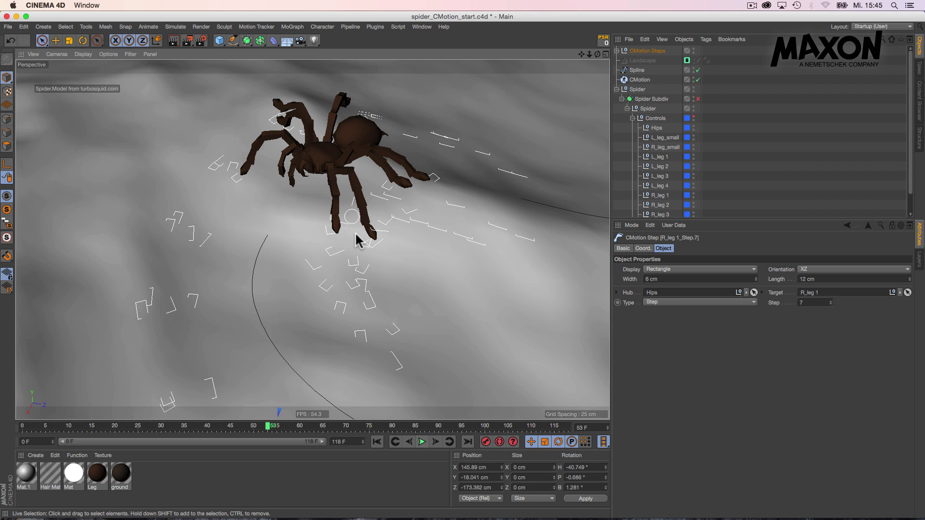
Move step 2 of L_leg 2 to about X -13.5, Y 7.2, Z -156.8 cm, then scrub to frame 60.
left_click_drag(343, 241, 400, 243, "alt")
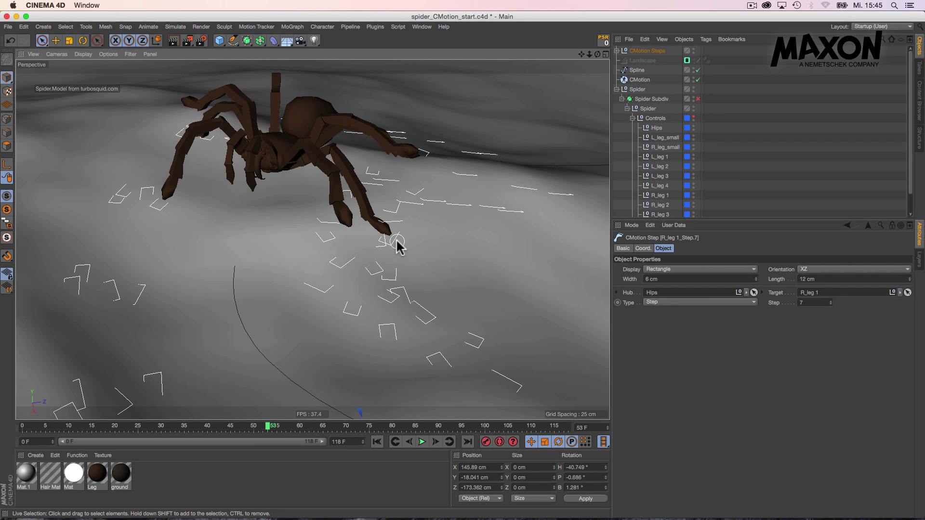
left_click(398, 244)
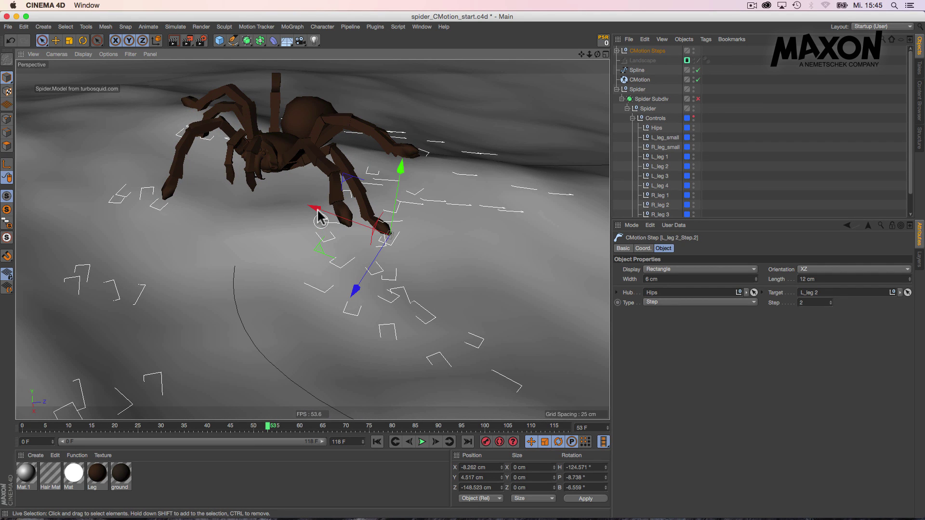
mouse_move(317, 210)
left_mouse_down()
mouse_move(286, 208)
mouse_move(305, 211)
left_mouse_up()
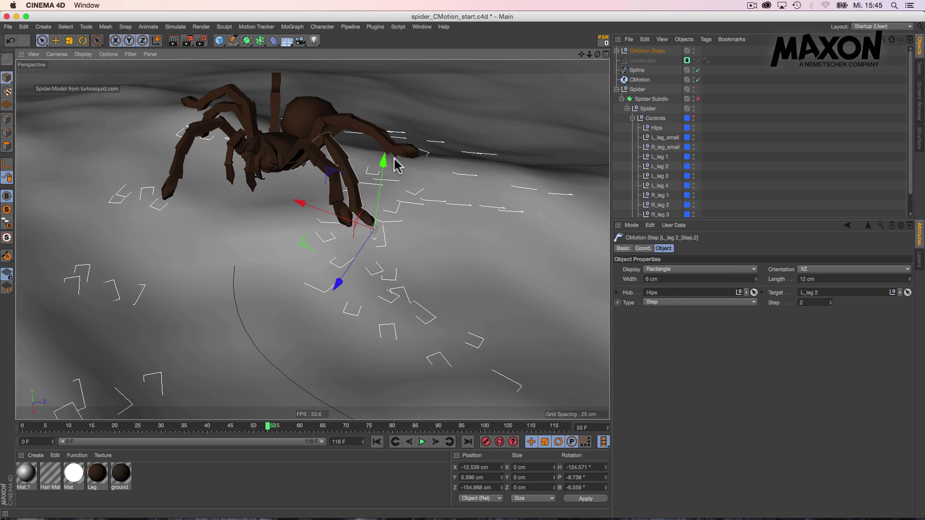
left_click_drag(383, 169, 383, 154)
left_click_drag(299, 201, 296, 202)
left_click_drag(268, 426, 298, 404)
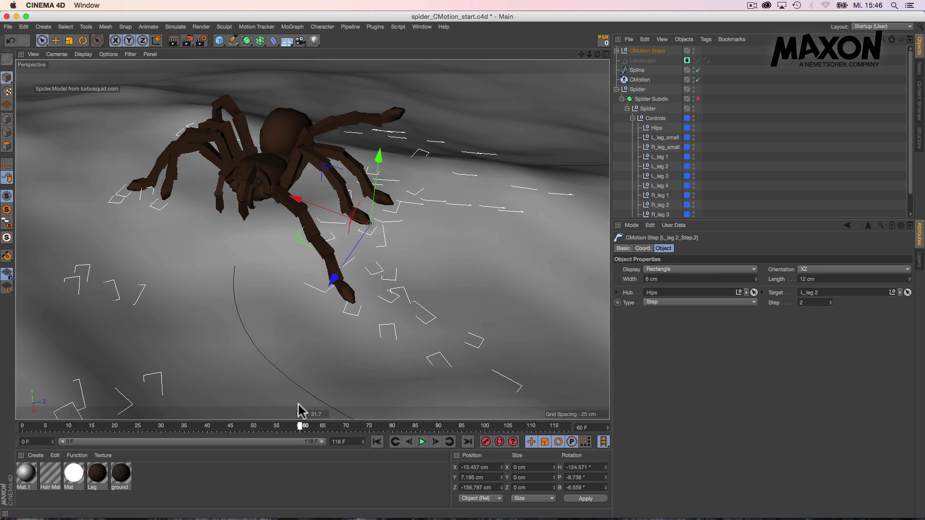
Play the walk with the repositioned L_leg 2 footstep, deselect the marker and stop the playback.
left_click_drag(395, 291, 368, 289, "alt")
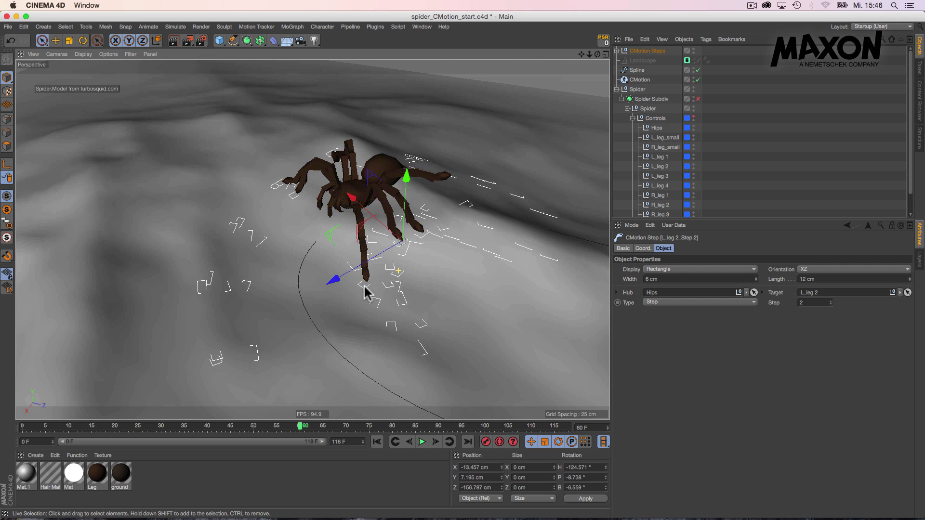
middle_click_drag(386, 287, 351, 292, "alt")
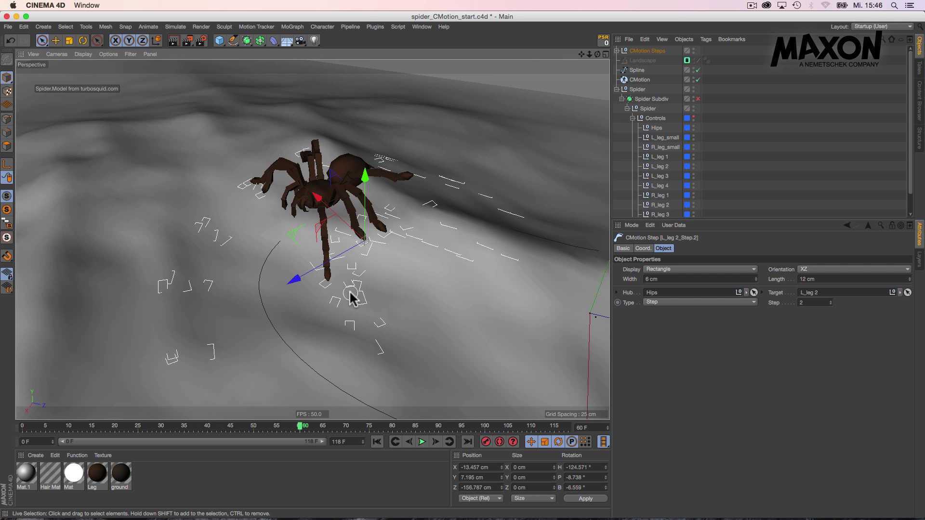
left_click_drag(348, 301, 367, 277, "alt")
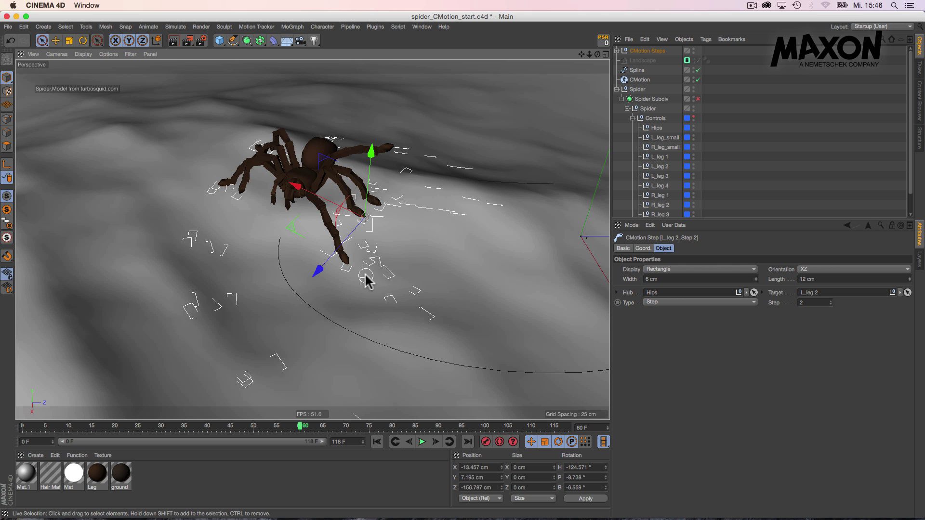
left_click(422, 441)
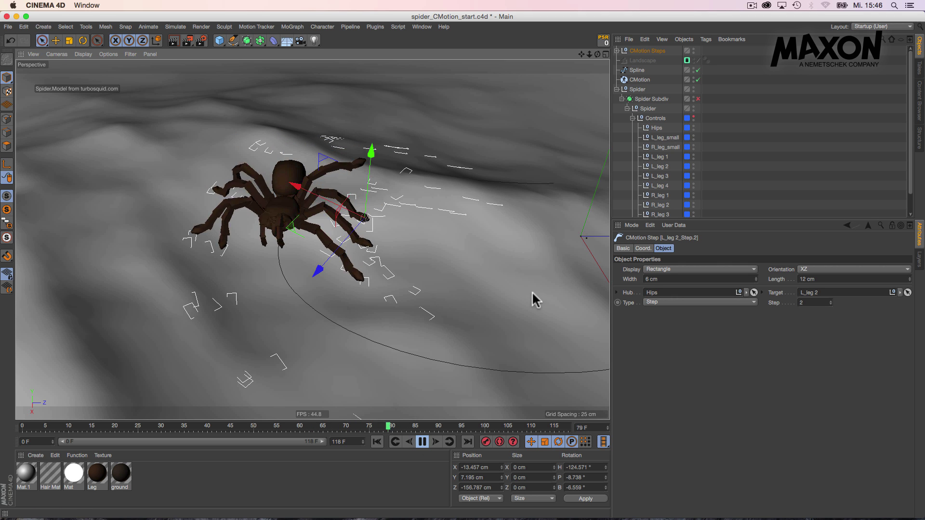
left_click(718, 200)
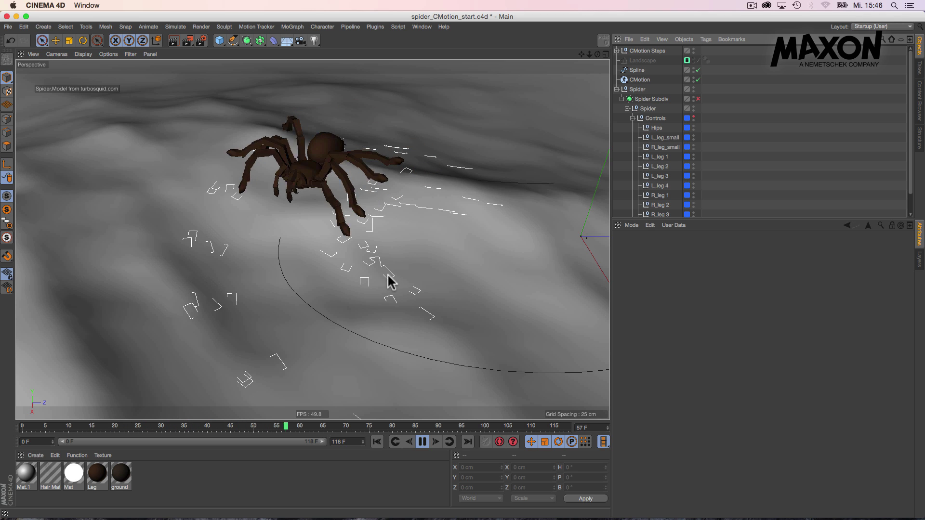
left_click(422, 441)
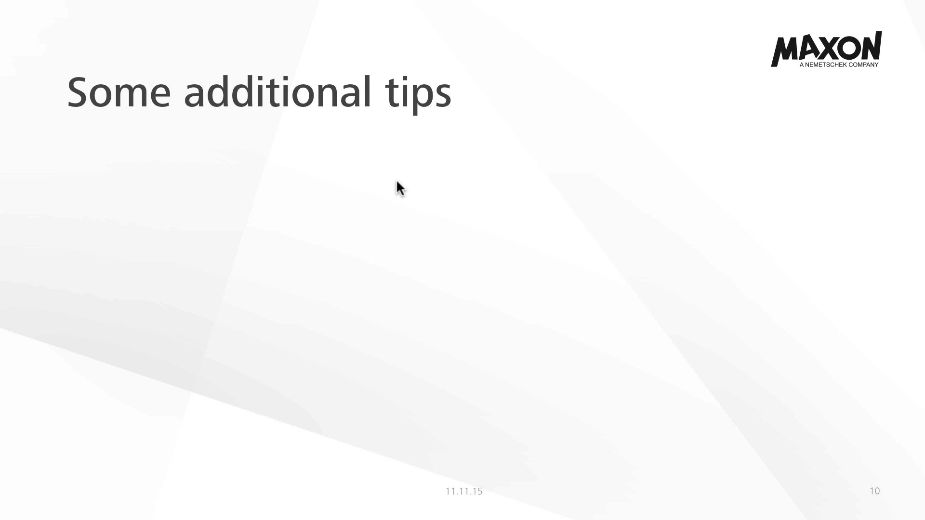
key("Right")
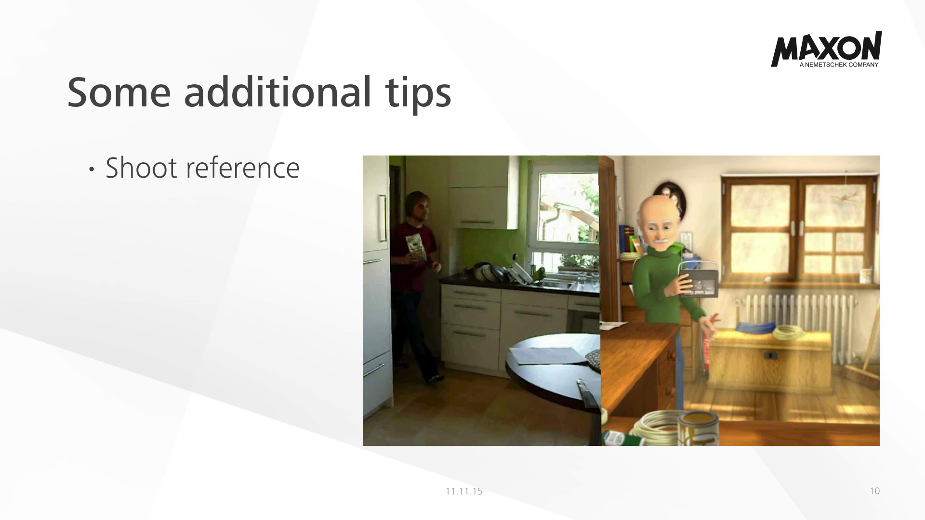